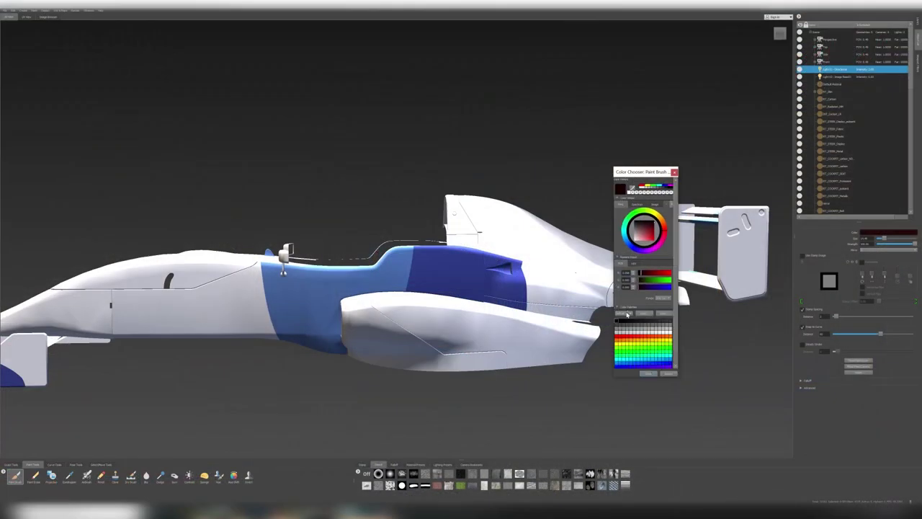
- Save the colour palette under the new name 'benetton_'
click(622, 319)
text(benetton_)
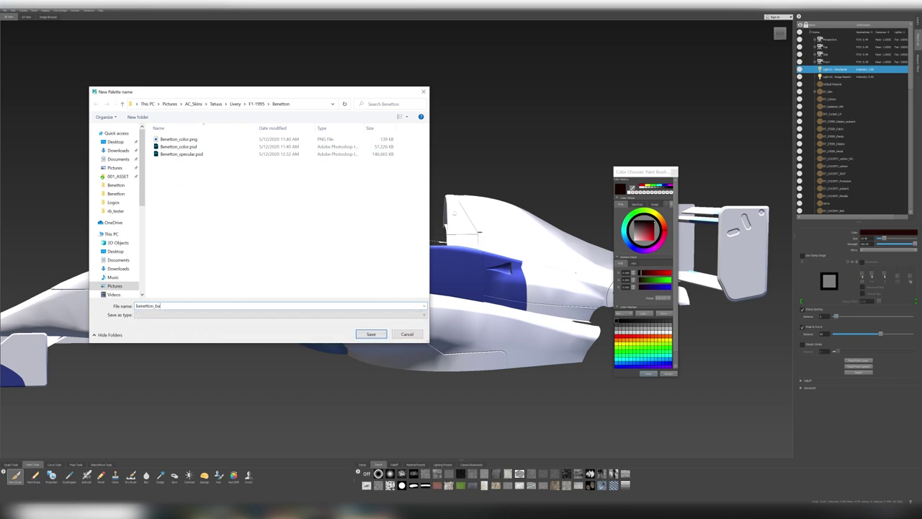
key(Return)
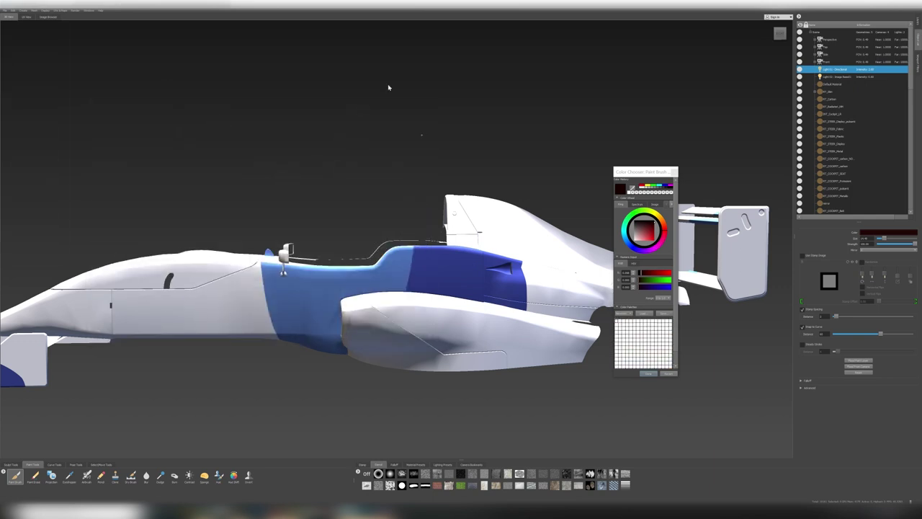
- Show the car in flat unlit colours and load the Benetton car photo into the Paint Brush's image colour picker
key(v)
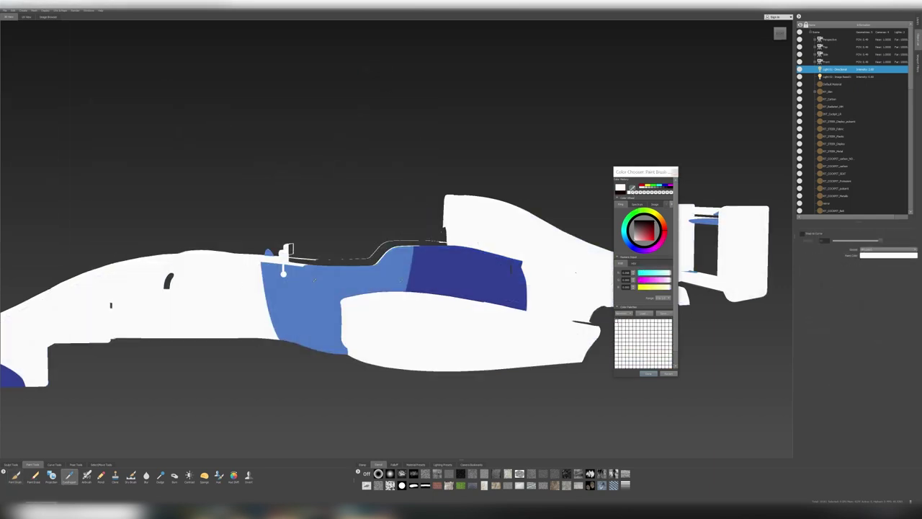
click(15, 476)
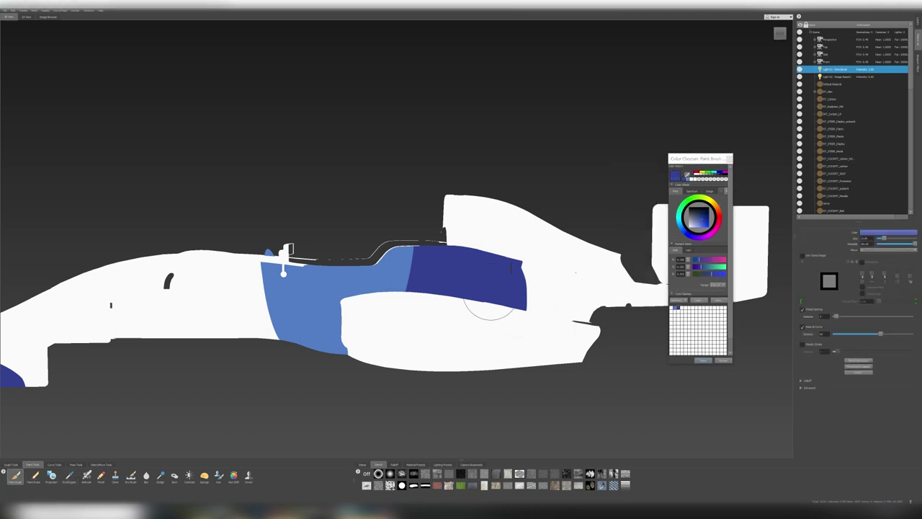
click(692, 191)
click(710, 191)
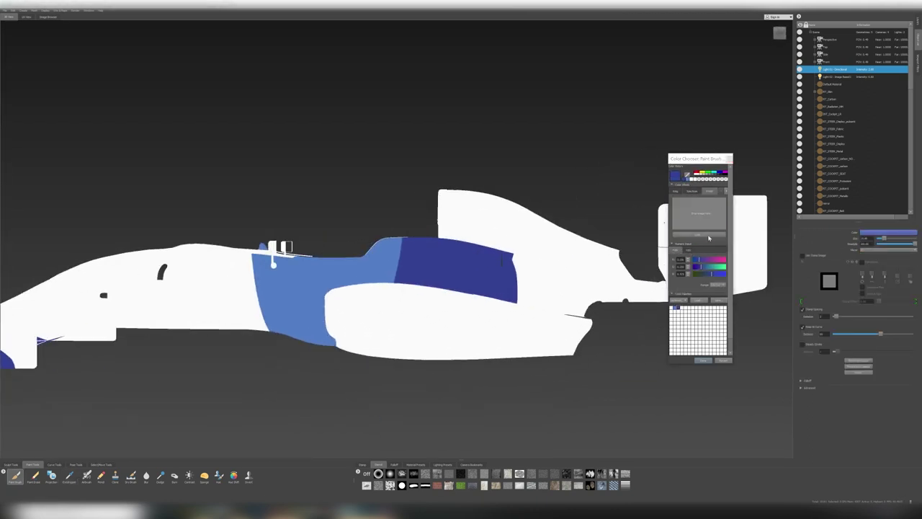
click(708, 236)
double_click(173, 145)
double_click(329, 201)
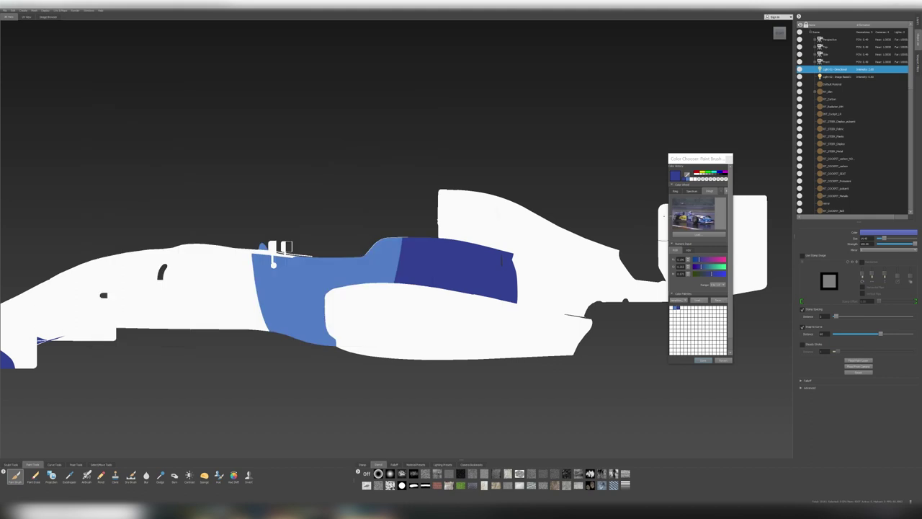
- Sample yellow from the logo and red from the car body in the photo
click(680, 210)
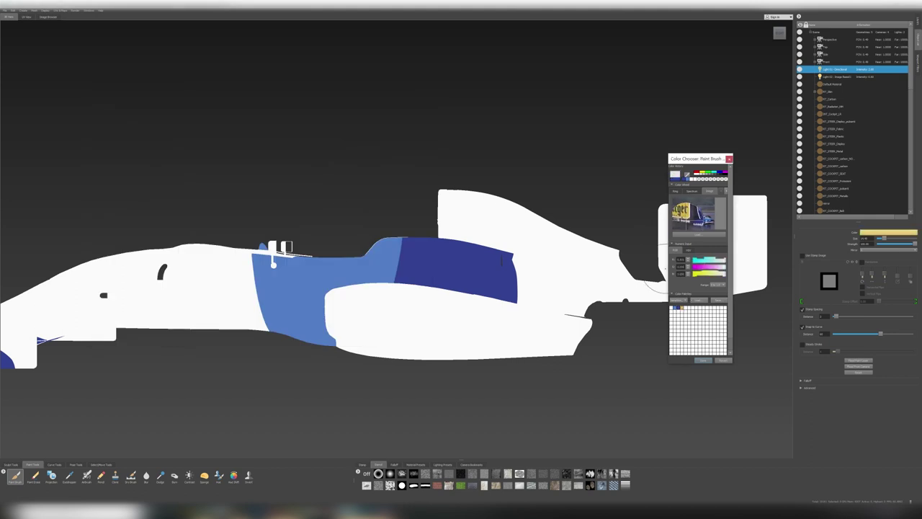
drag(680, 210, 749, 216)
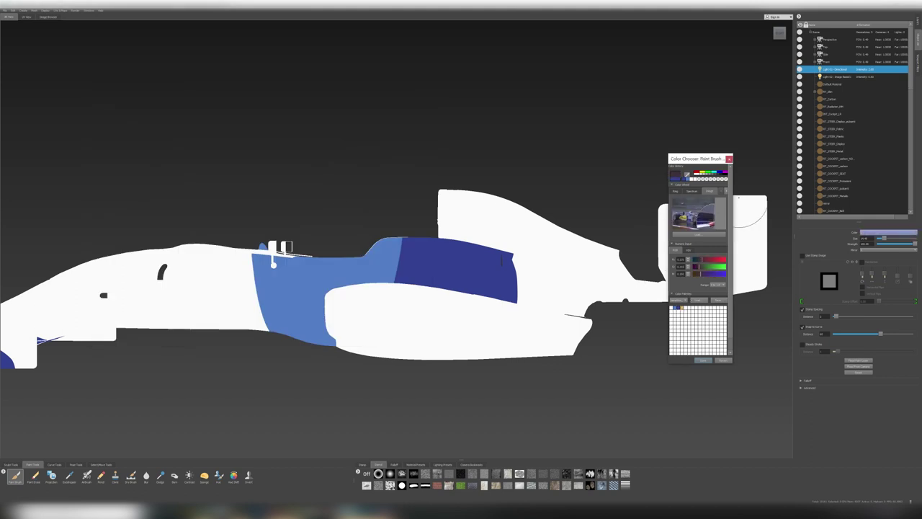
click(703, 216)
click(706, 216)
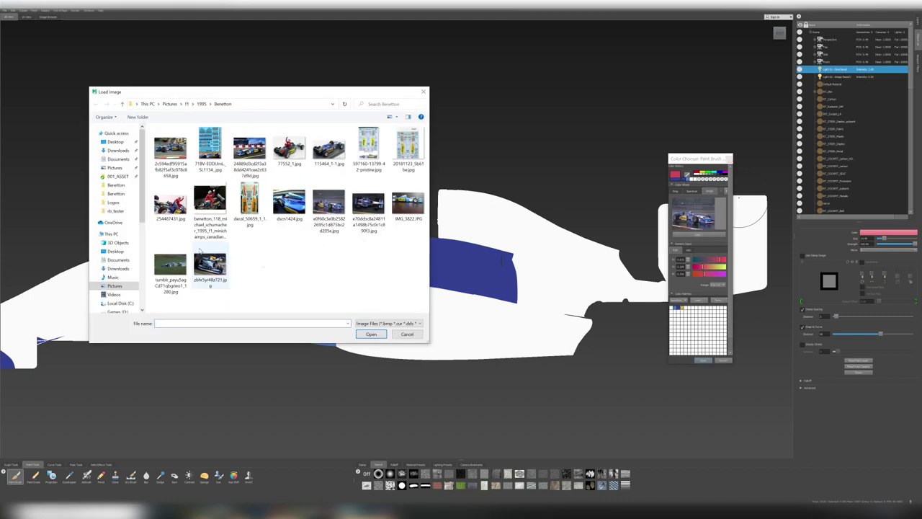
- Load the long-named Benetton car photo and sample blue from it
click(170, 268)
key(Return)
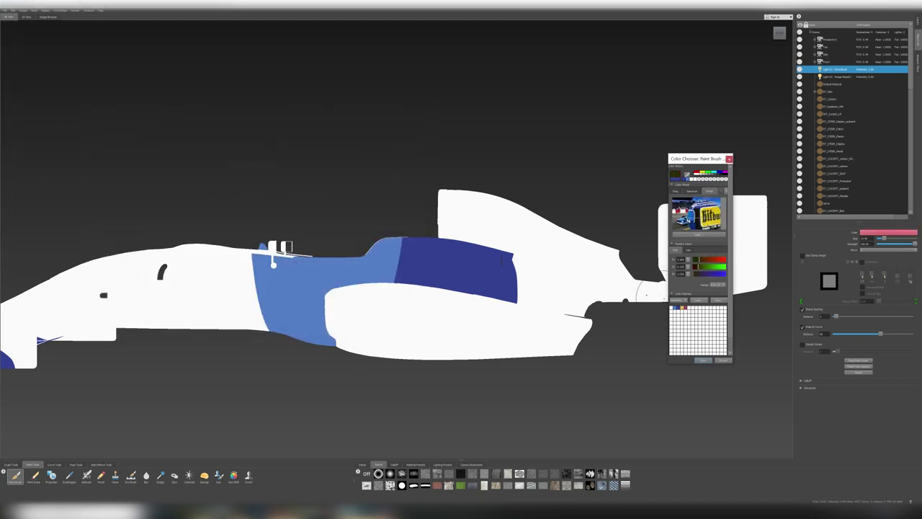
click(696, 212)
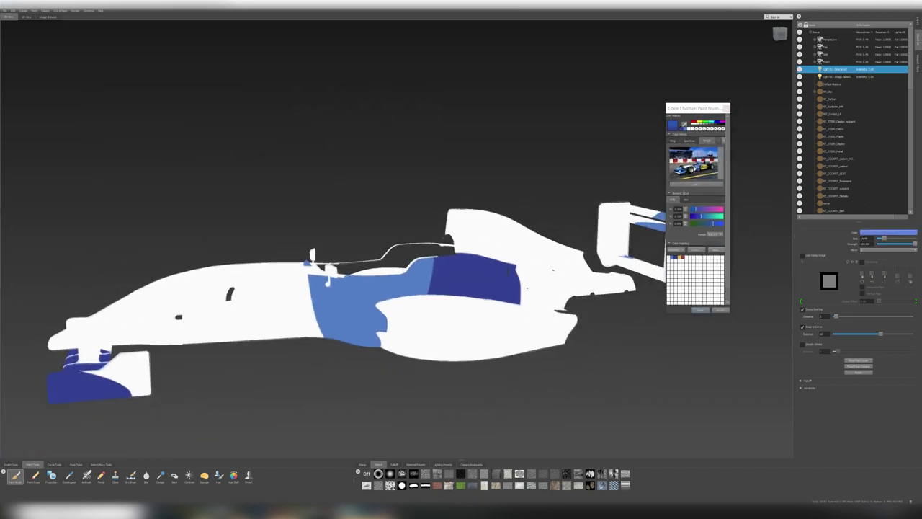
alt+drag(527, 287, 496, 285)
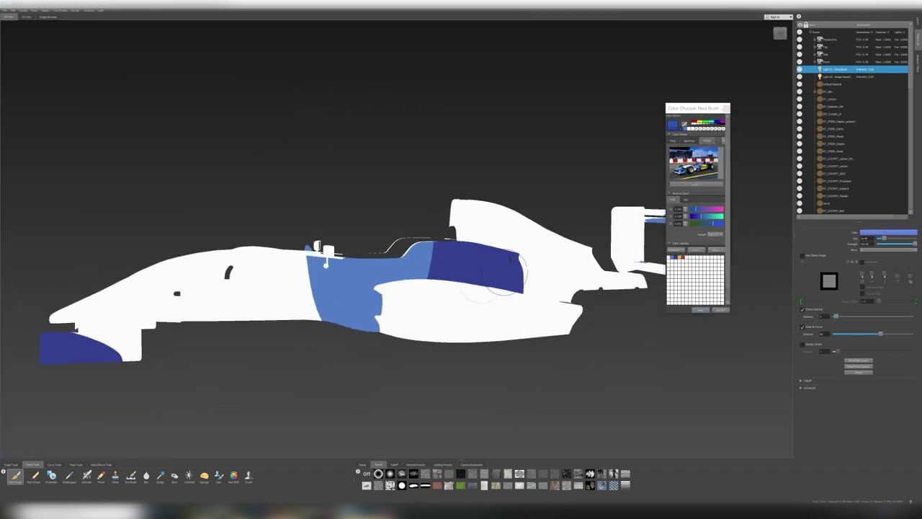
- Pick a lighter blue, flood the whole car with it, and move the colour picker aside
click(695, 210)
alt+drag(360, 288, 403, 259)
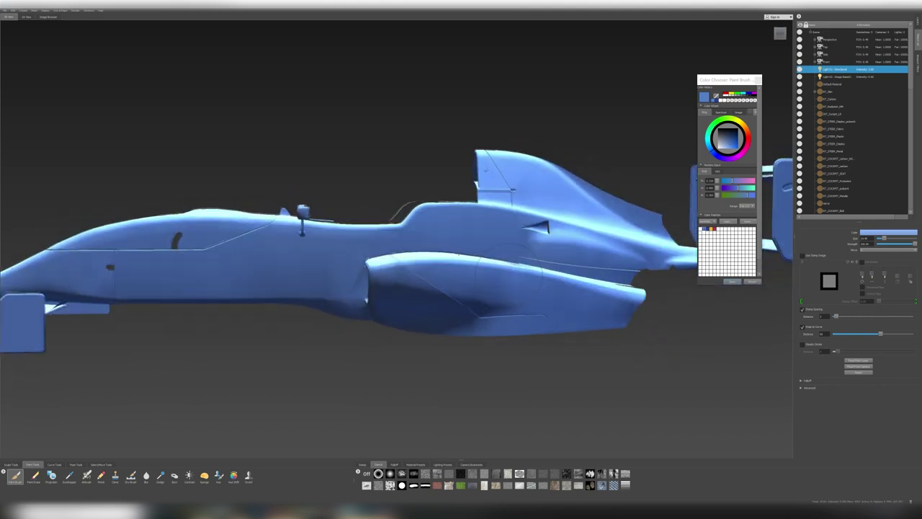
drag(749, 80, 67, 33)
click(6, 10)
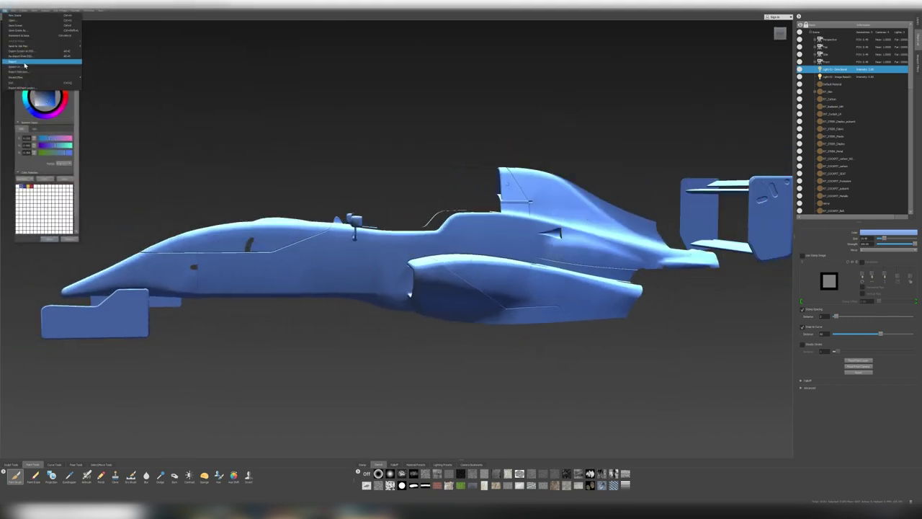
- Export the screen image as a PSD into the Benetton livery folder under Documents
click(22, 51)
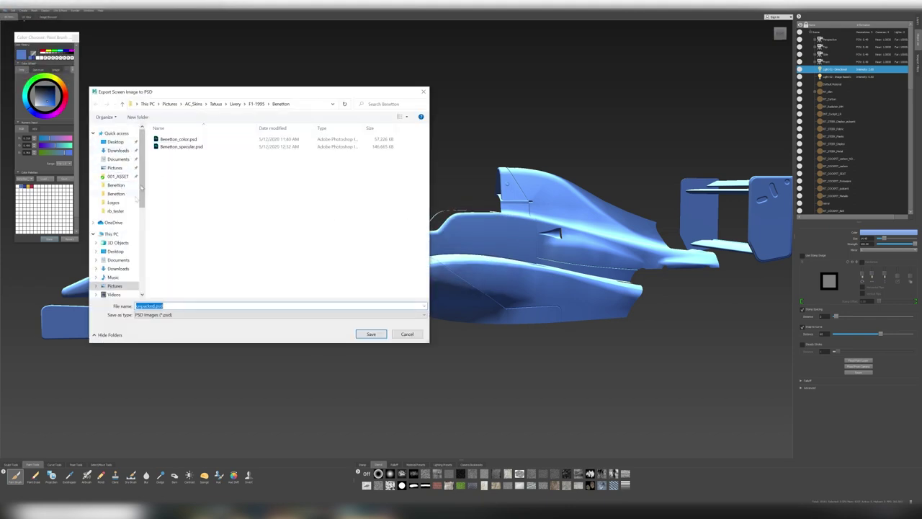
click(119, 159)
click(115, 193)
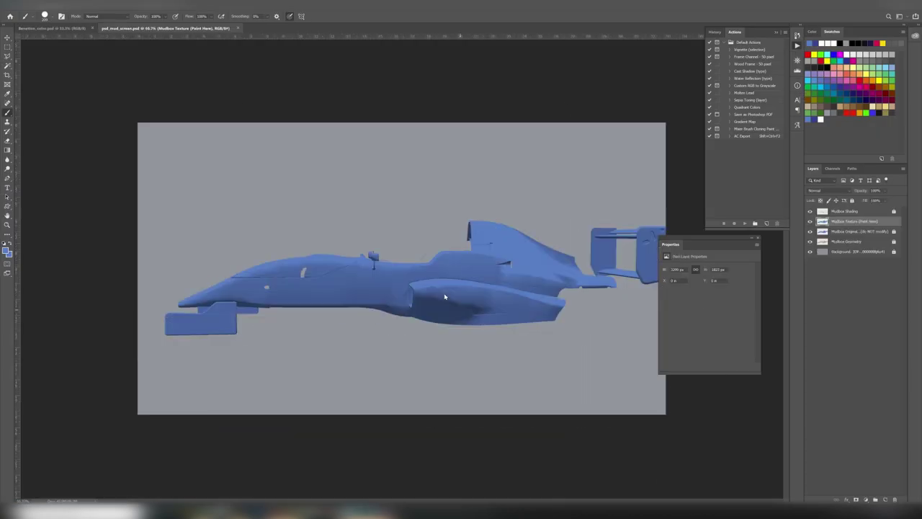
- Trace a pen path around the car's cockpit side and engine cover
key(p)
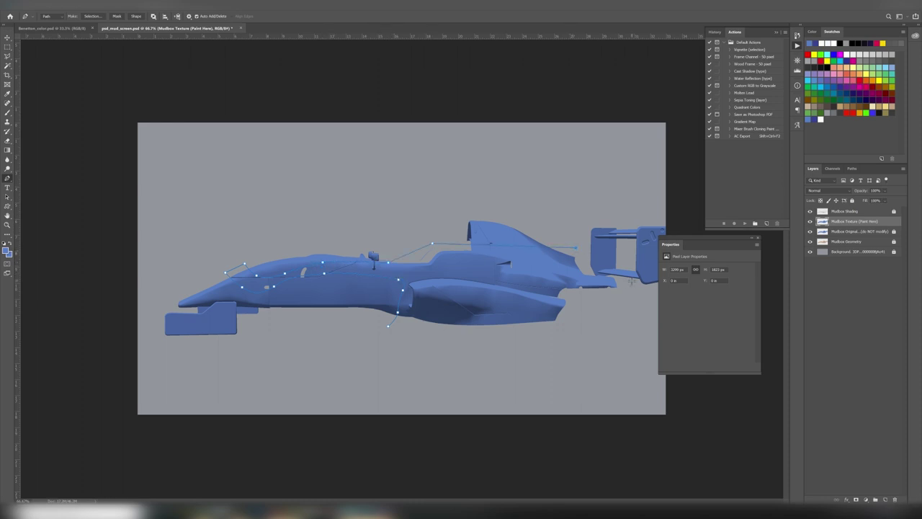
- Turn the work path into a selection and paint it dark blue on its own layer
click(852, 167)
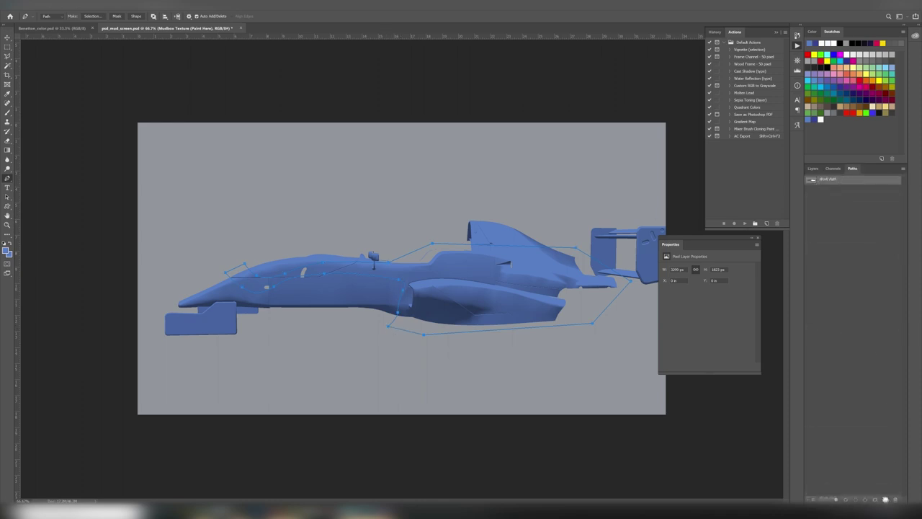
ctrl+click(811, 179)
click(813, 167)
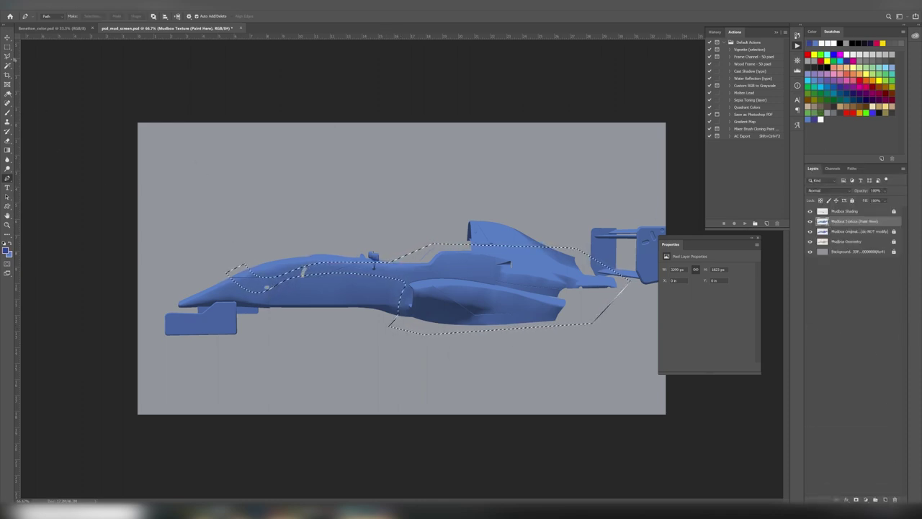
key(b)
mouse_move(231, 277)
mouse_down()
mouse_move(339, 274)
mouse_move(475, 288)
mouse_move(415, 273)
mouse_up()
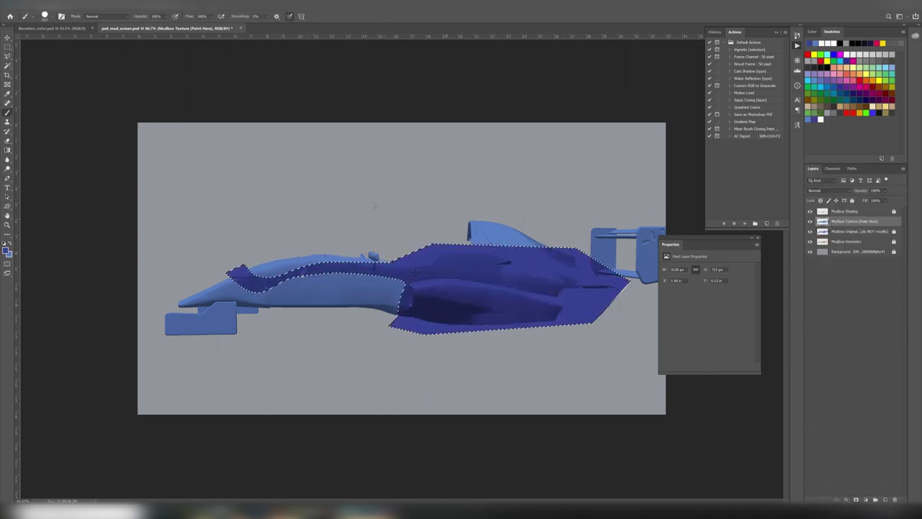
click(875, 498)
key(ctrl+d)
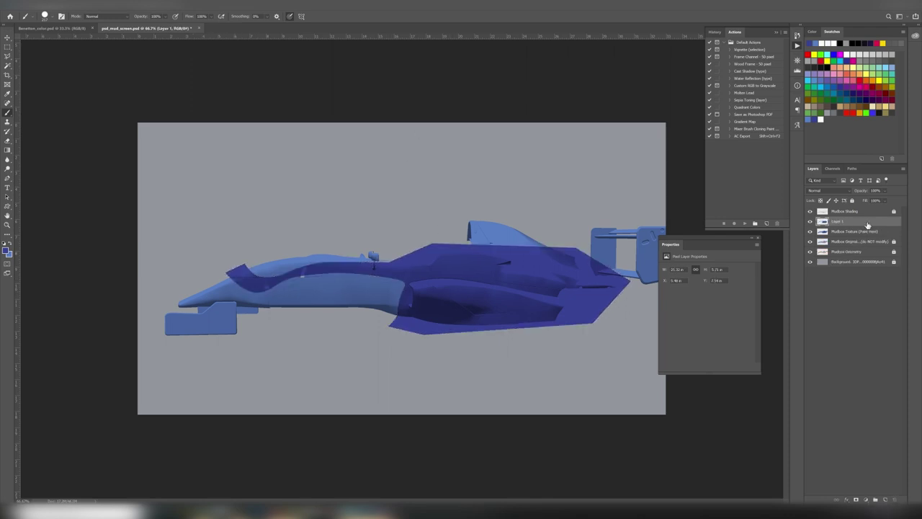
- Duplicate Layer 1 and give the copy a white outline stroke
double_click(867, 225)
click(204, 104)
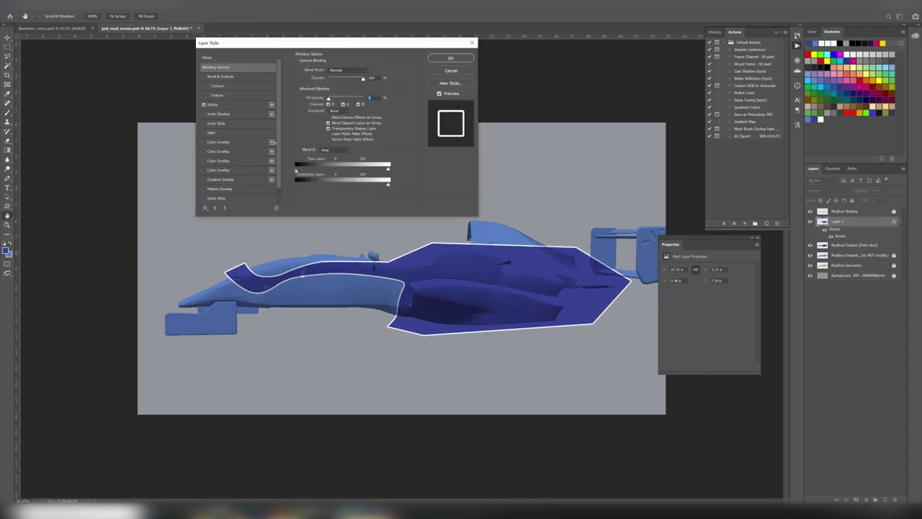
click(452, 72)
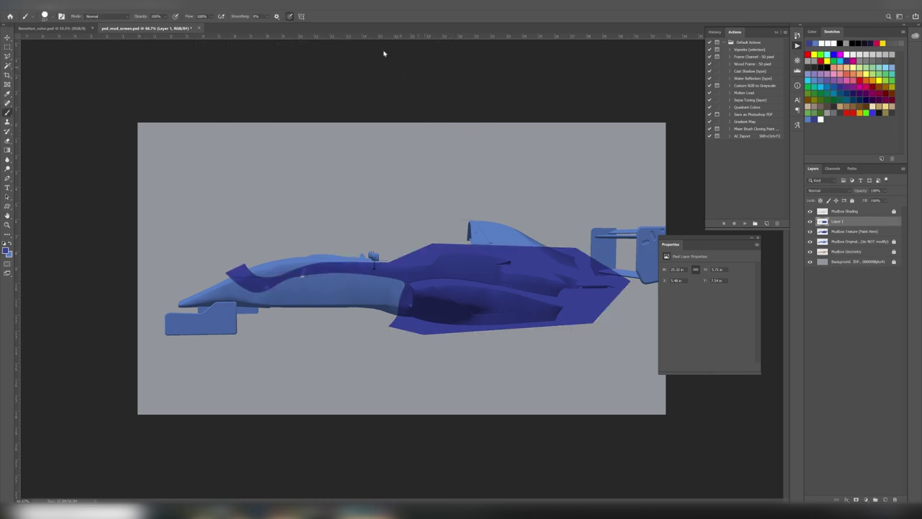
drag(847, 222, 885, 499)
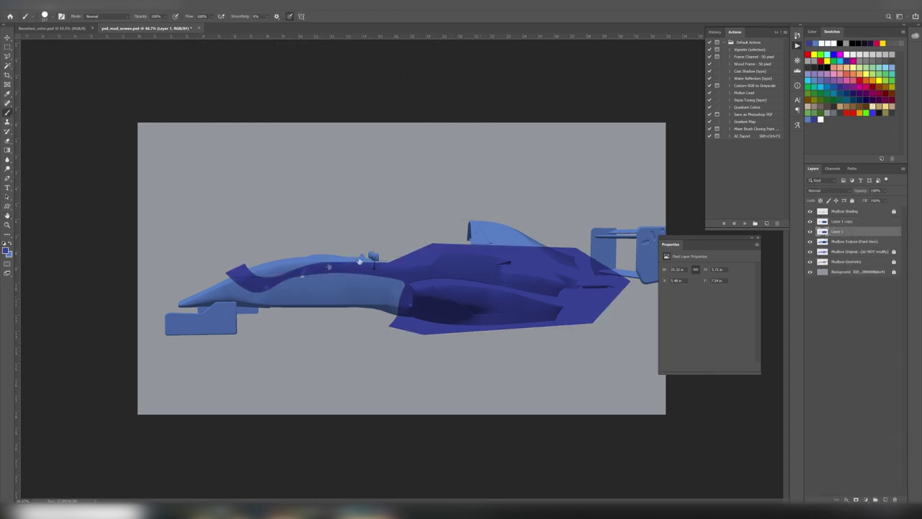
double_click(864, 231)
click(452, 72)
- Confirm the white outline, select a strip above the engine cover, then clear the selection
key(v)
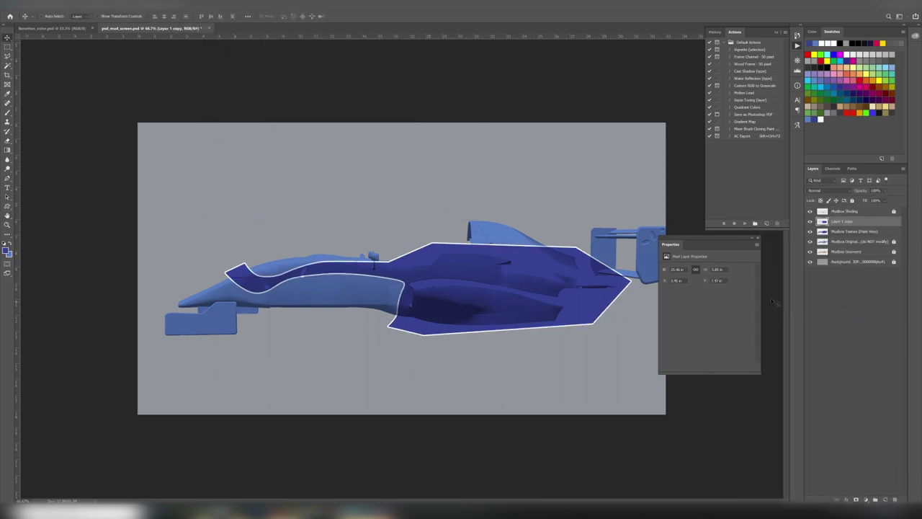
click(8, 47)
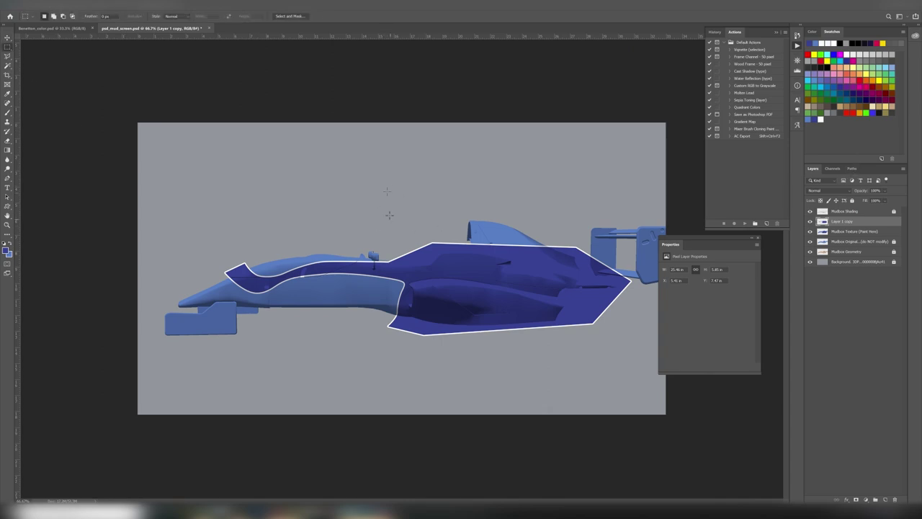
drag(393, 188, 597, 210)
alt+scroll(389, 256, up, 3)
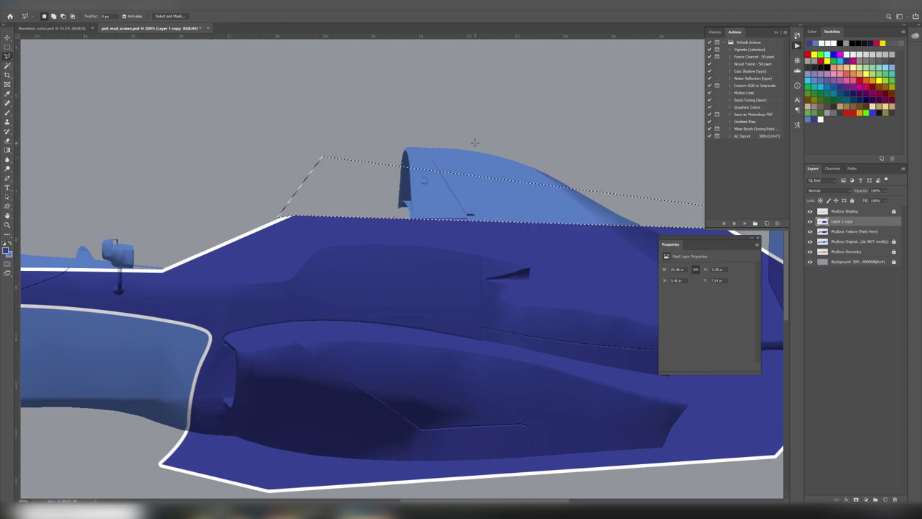
alt+scroll(571, 106, down, 3)
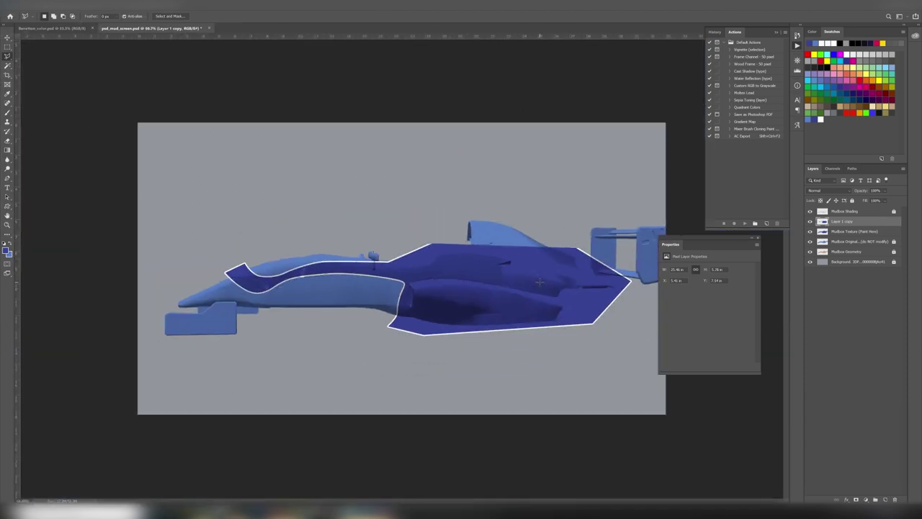
alt+scroll(522, 227, up, 1)
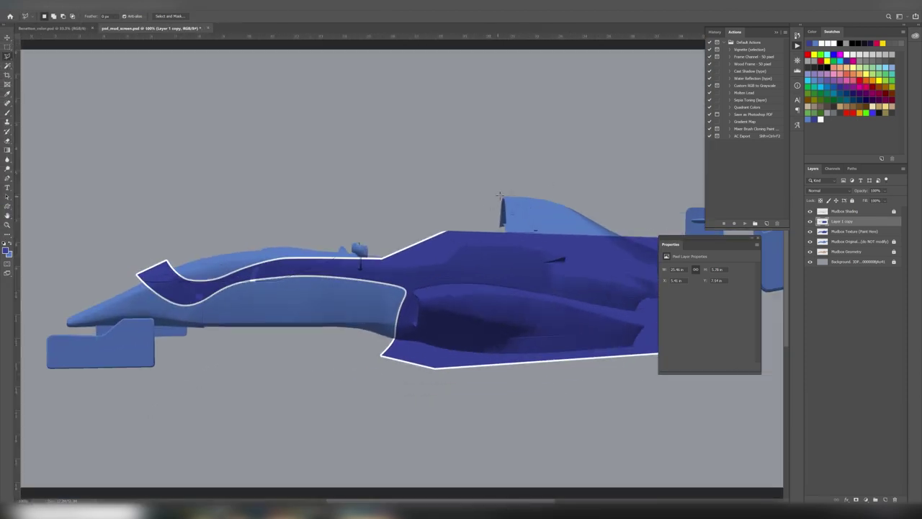
click(814, 354)
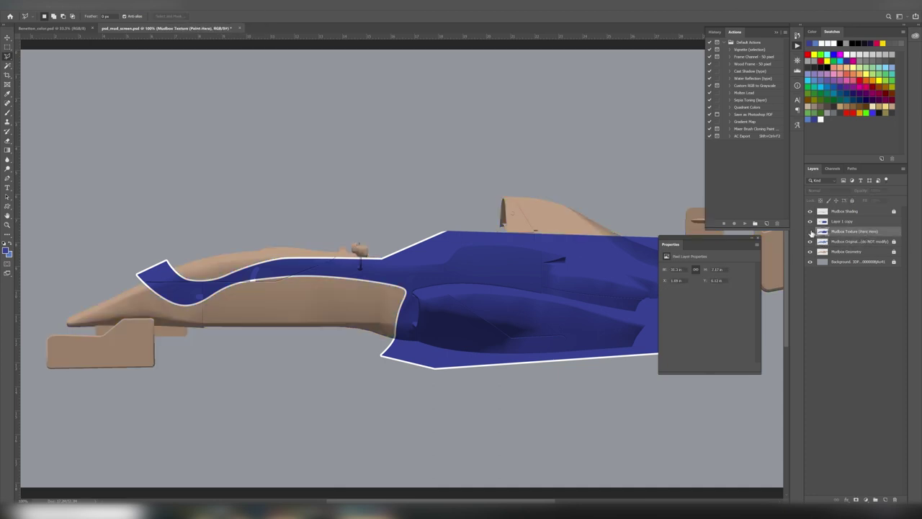
- Duplicate the blue livery layer and delete the extra Layer 1 copy
mouse_move(837, 245)
alt+mouse_down()
mouse_move(849, 236)
mouse_move(867, 428)
mouse_move(895, 499)
alt+mouse_up()
click(843, 231)
click(809, 221)
ctrl+click(822, 232)
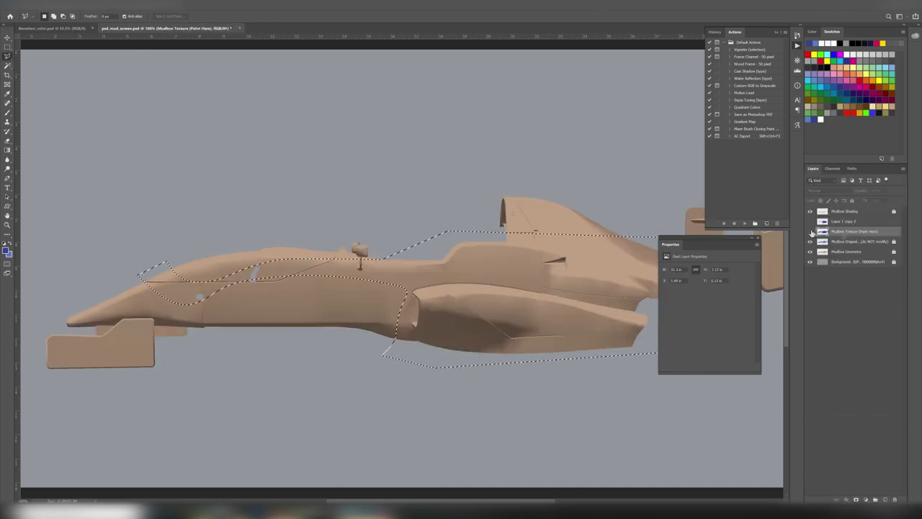
key(Delete)
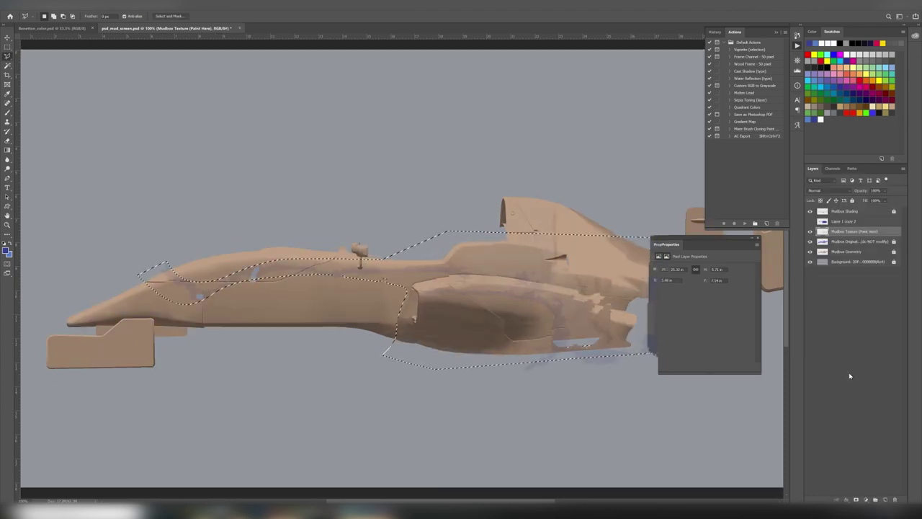
- Merge the blue layer into Mudbox Texture (Paint Here) and load its outline as a selection
right_click(857, 221)
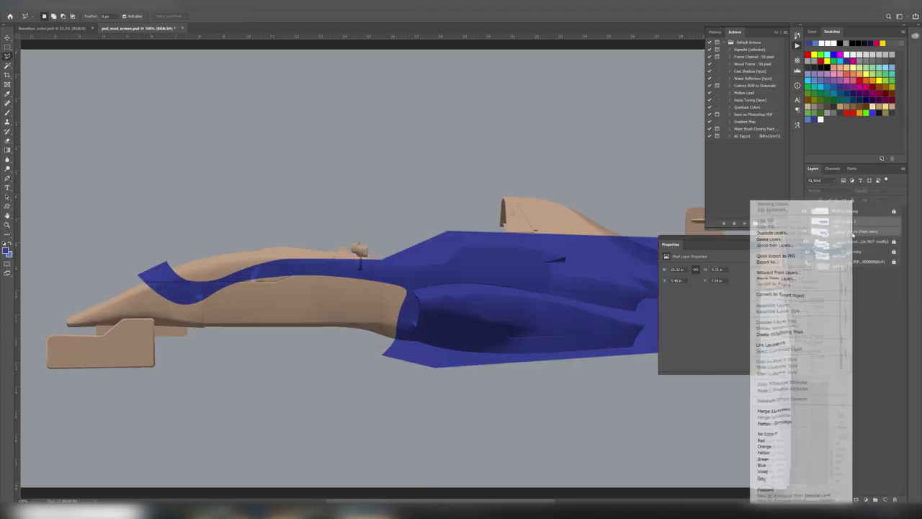
click(266, 144)
click(850, 222)
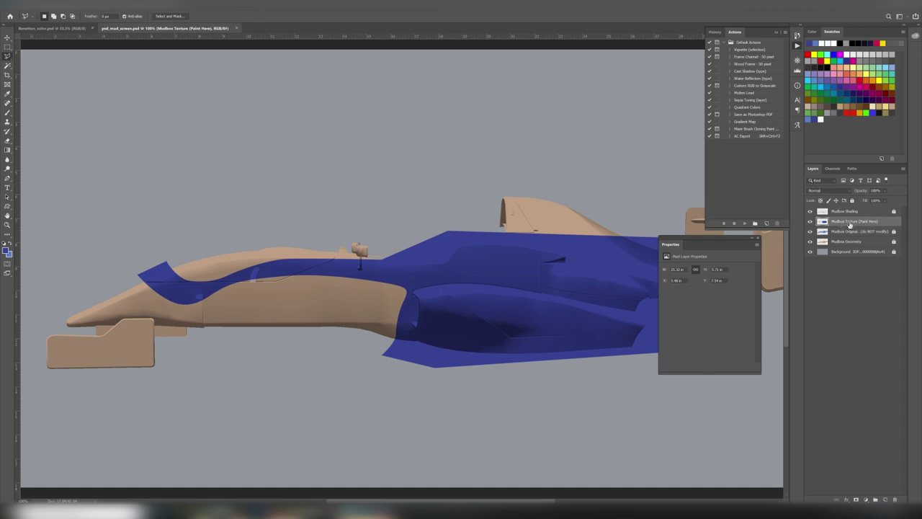
ctrl+click(822, 221)
right_click(821, 221)
click(565, 241)
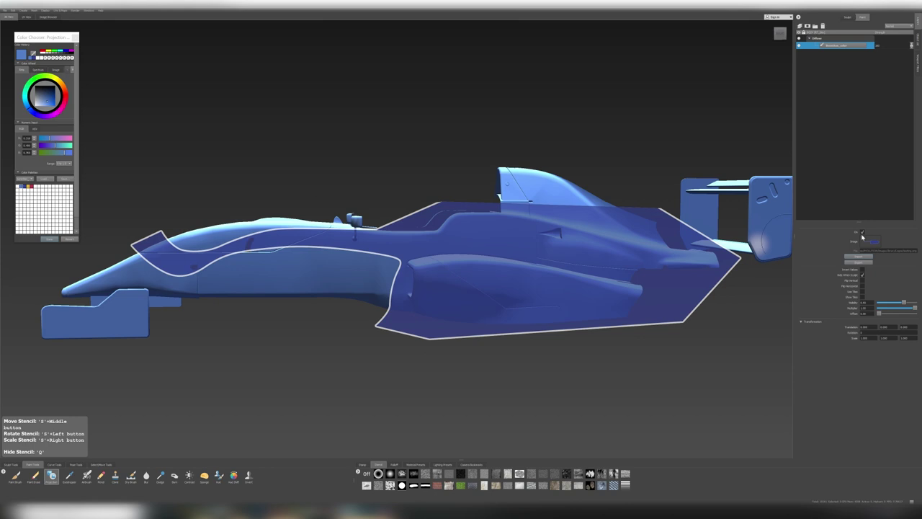
- Add a new paint layer and project the stripe from the nose along the cockpit
click(800, 27)
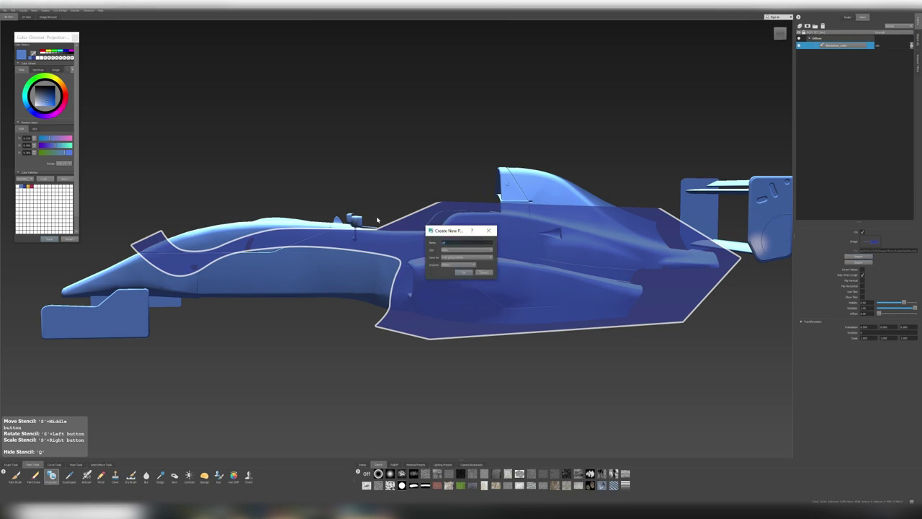
key(Return)
key(q)
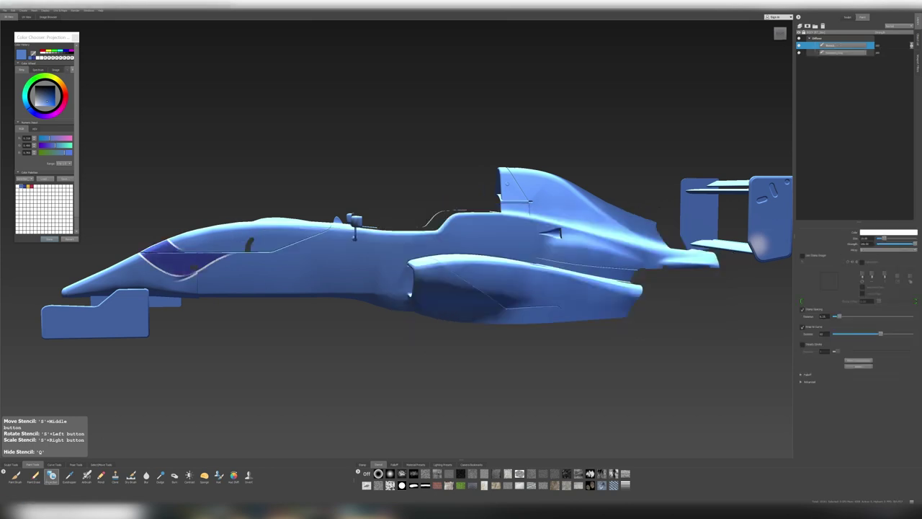
key(q)
key(q)
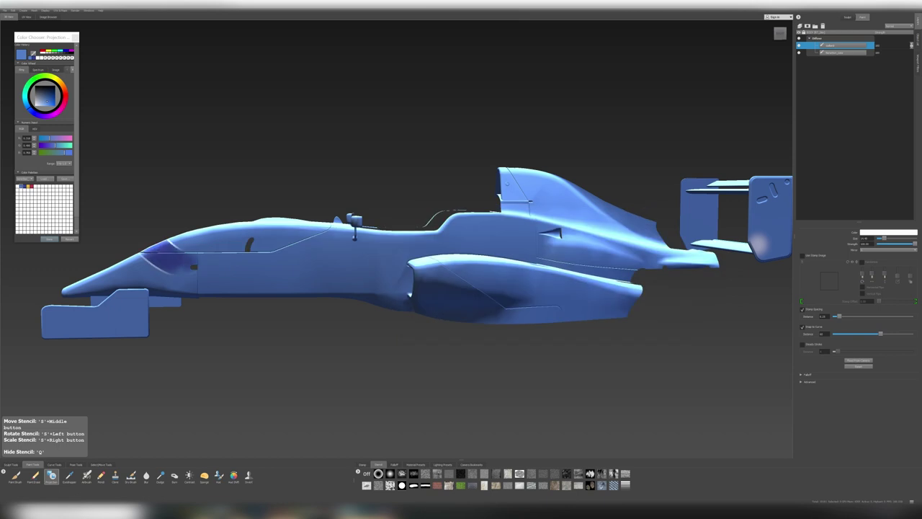
mouse_move(166, 261)
mouse_down()
mouse_move(397, 242)
mouse_move(468, 224)
mouse_up()
key(q)
- Extend the stripe toward the sidepod with a slightly larger brush, checking it against the stencil
scroll(488, 268, down, 3)
scroll(488, 268, up, 3)
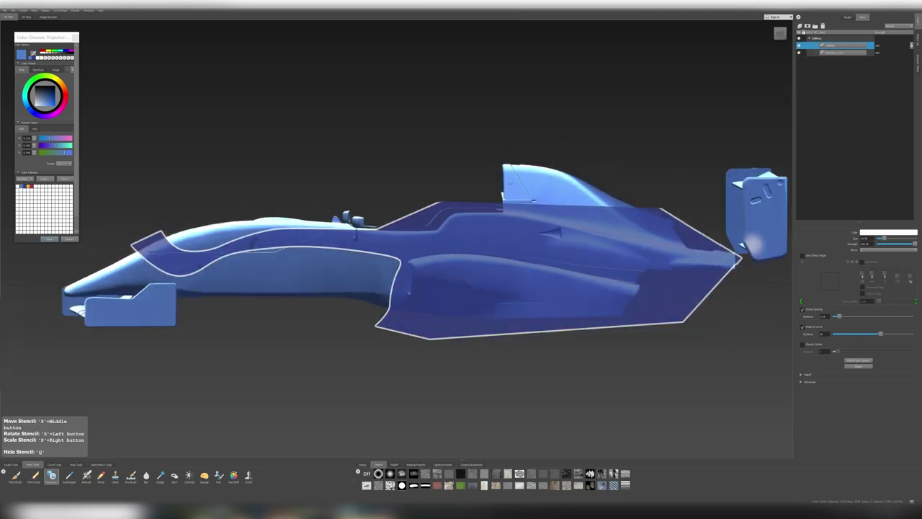
scroll(417, 252, down, 1)
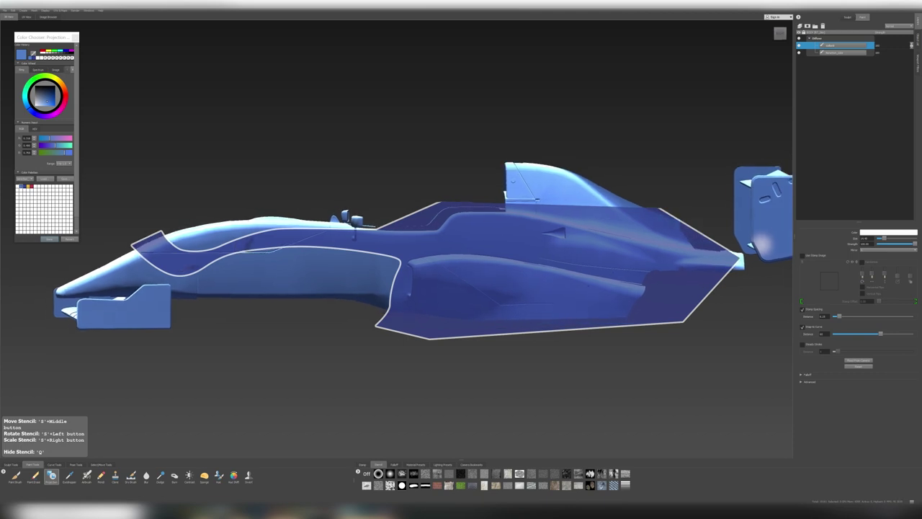
key(q)
drag(144, 248, 404, 249)
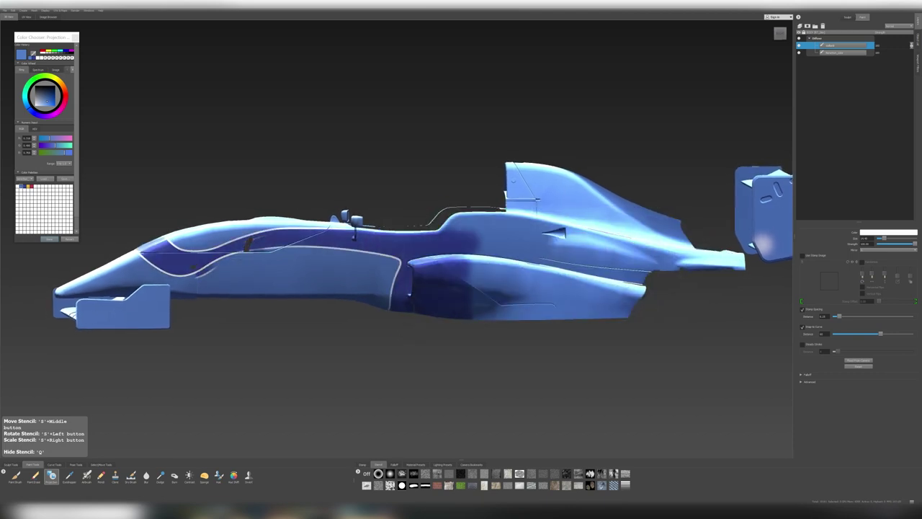
key(q)
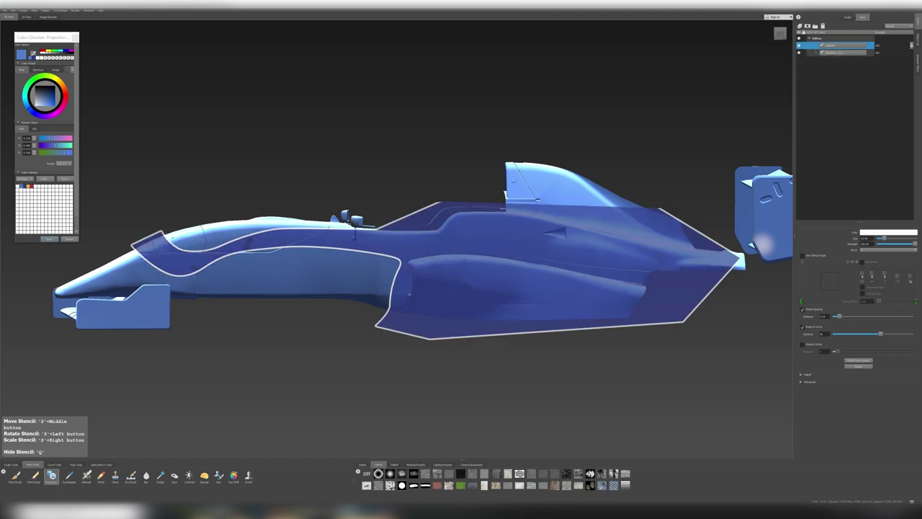
drag(879, 237, 883, 237)
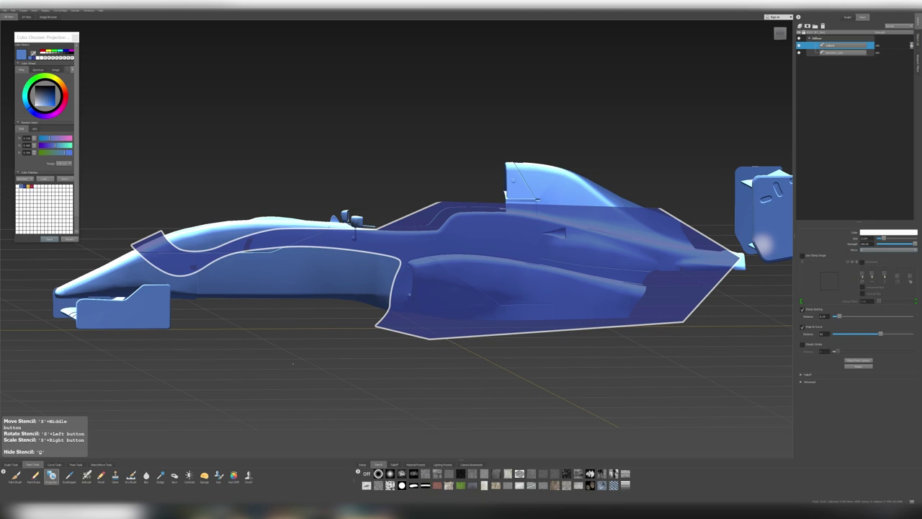
key(q)
key(q)
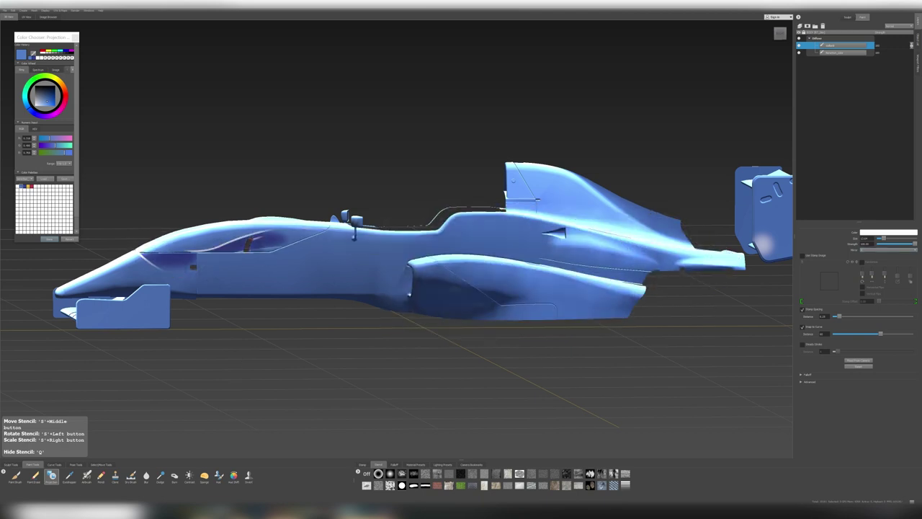
key(q)
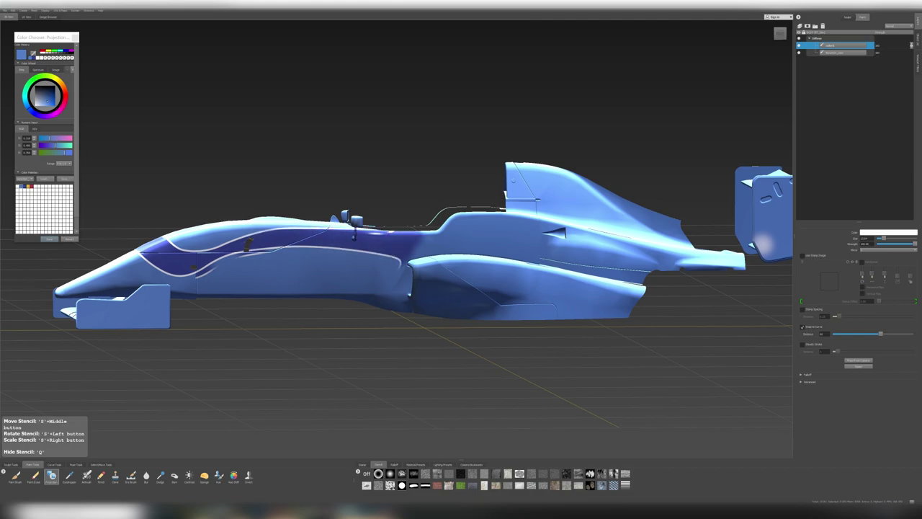
key(q)
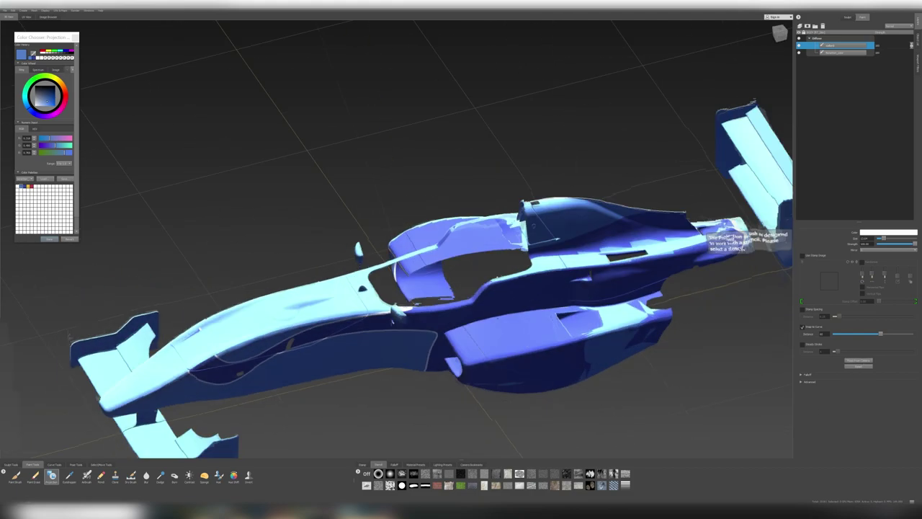
key(q)
key(q)
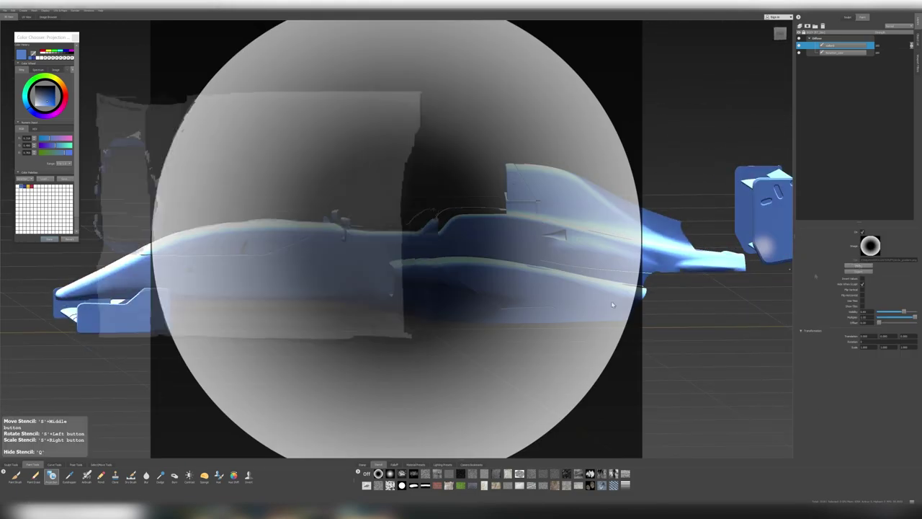
- Load the car-outline image from the Logos folder as the stencil
click(870, 246)
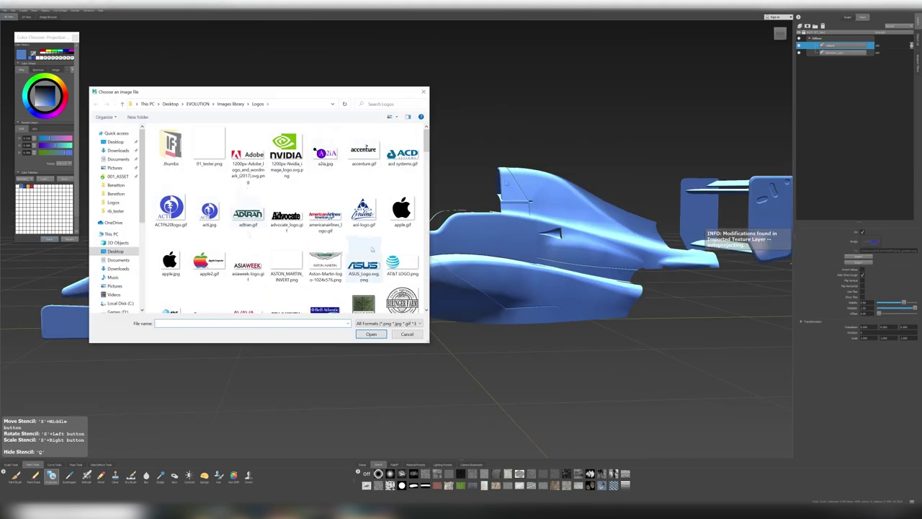
double_click(336, 189)
click(870, 246)
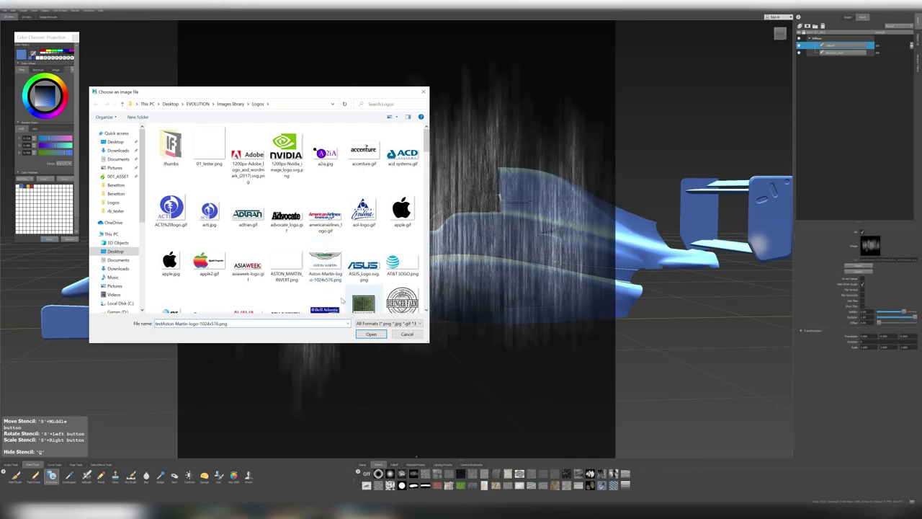
double_click(325, 203)
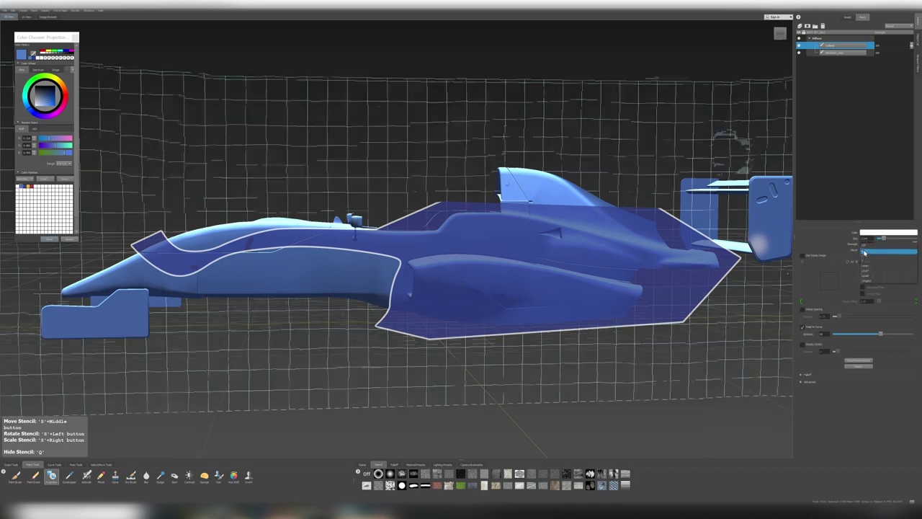
- Paint dark blue along the car's side and over the sidepod front
key(q)
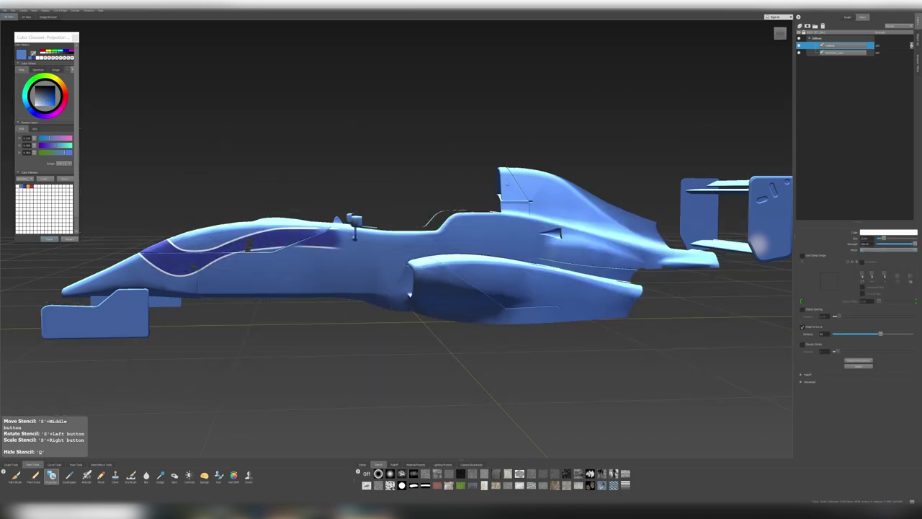
drag(374, 239, 482, 239)
drag(441, 270, 504, 296)
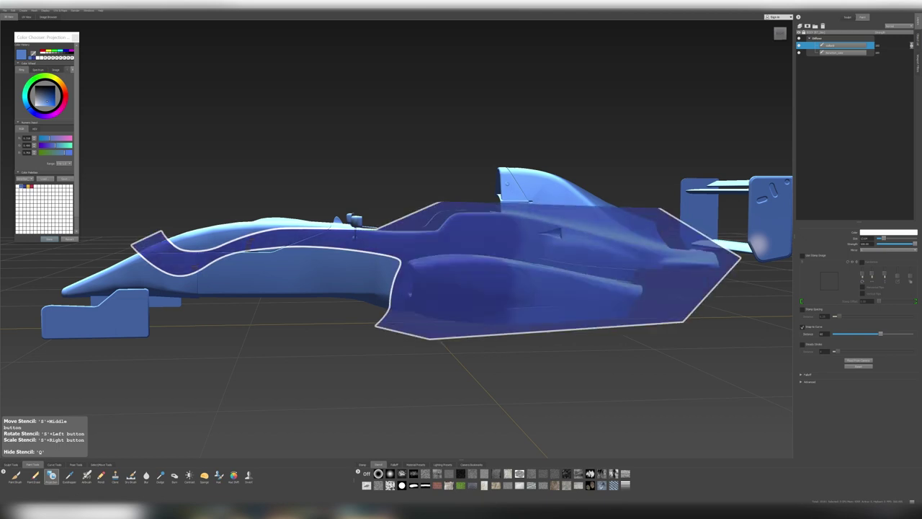
mouse_move(461, 288)
middle_down()
mouse_move(461, 374)
mouse_move(490, 404)
mouse_move(446, 389)
mouse_move(408, 398)
mouse_move(390, 234)
mouse_move(378, 261)
mouse_move(463, 254)
mouse_move(434, 281)
middle_up()
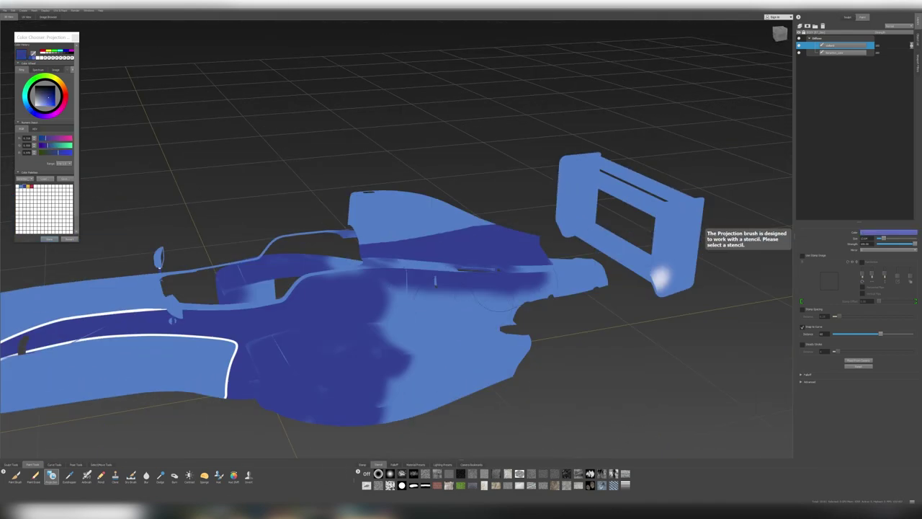
- Select the sidepod, cockpit side and another body panel, orbiting to inspect them
click(101, 464)
click(56, 475)
click(346, 389)
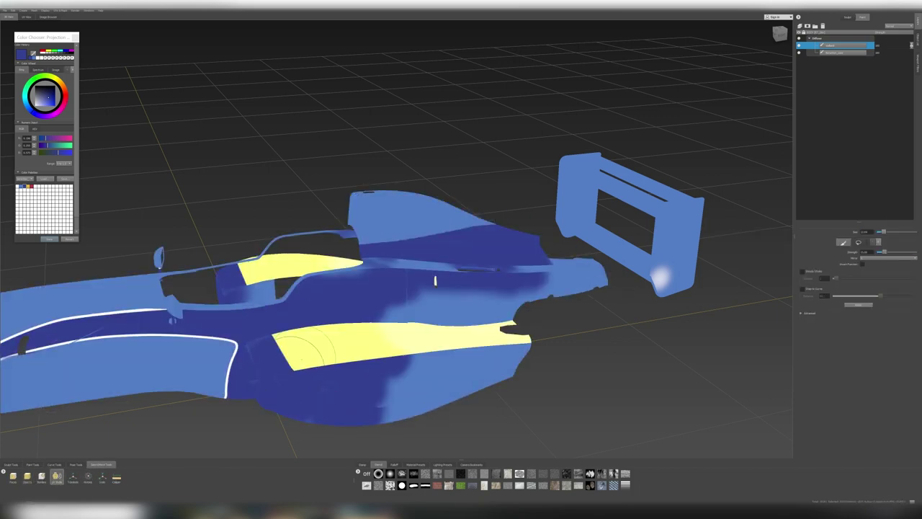
click(245, 288)
alt+middle_drag(461, 375, 499, 375)
drag(391, 361, 404, 346)
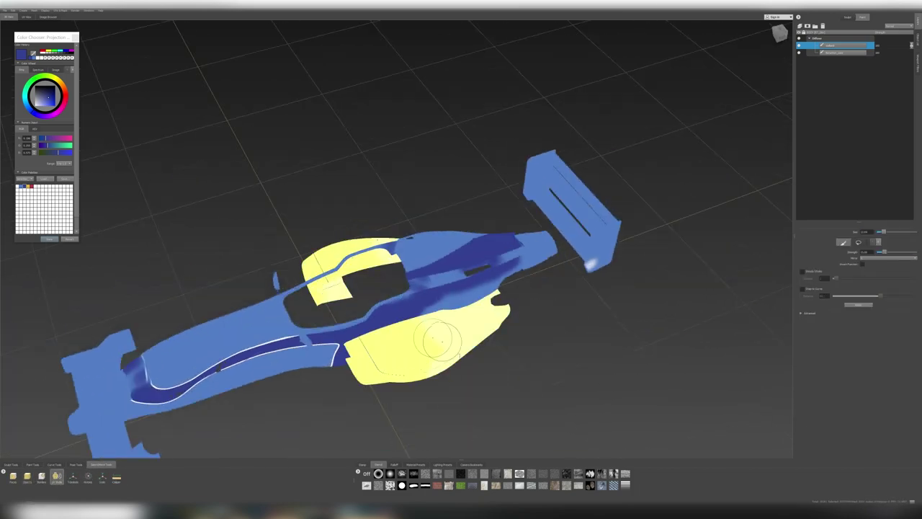
right_drag(403, 346, 432, 317)
drag(433, 317, 420, 331)
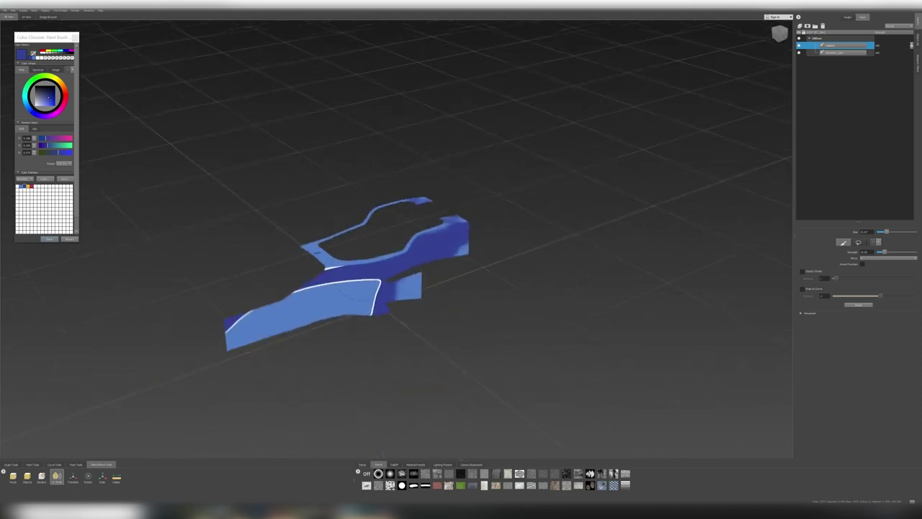
click(33, 464)
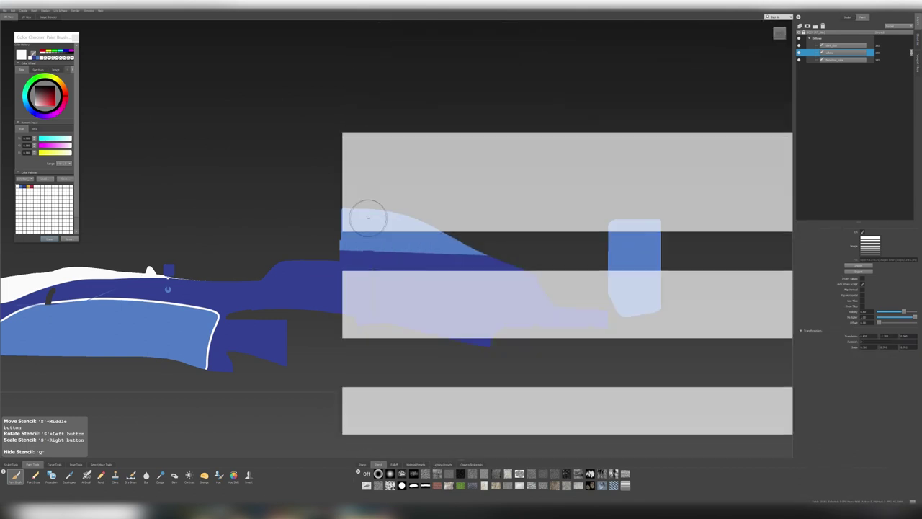
- Finish aligning the striped stencil over the nose, hide it, and snap to a flat side view
drag(366, 214, 356, 203)
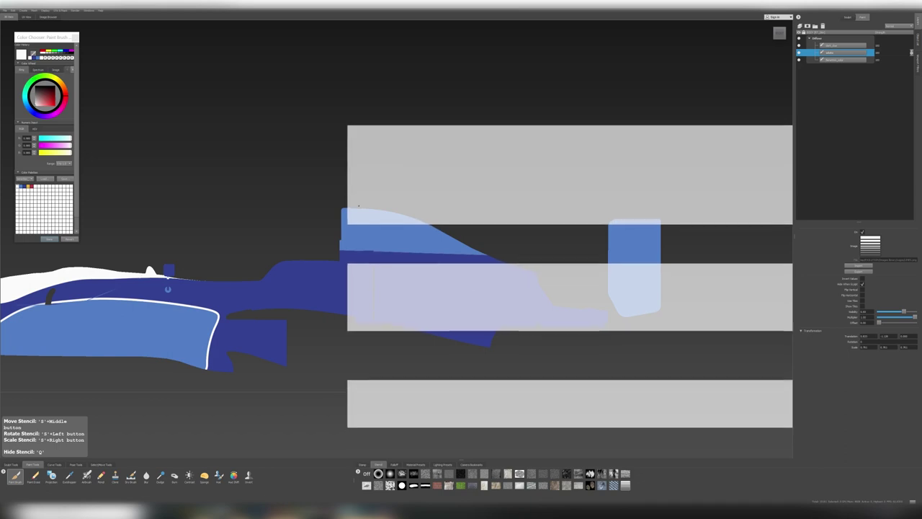
key(q)
drag(167, 288, 778, 36)
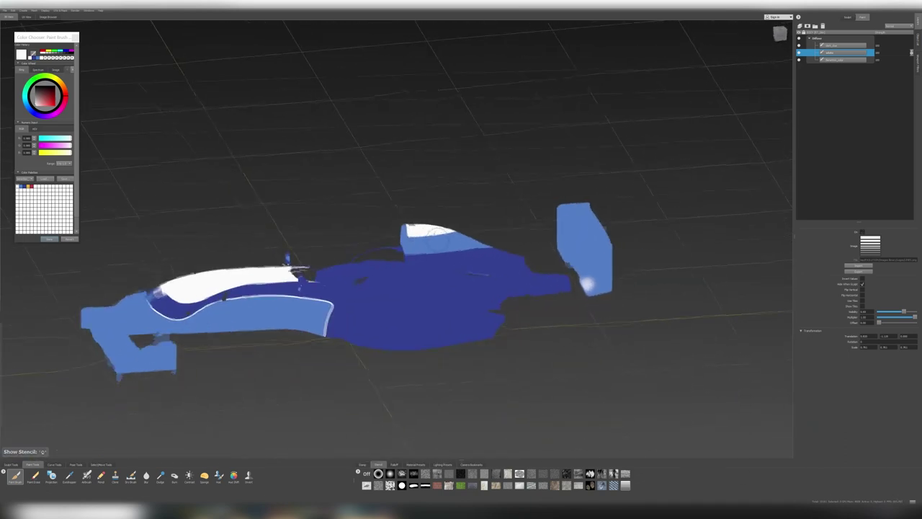
click(778, 36)
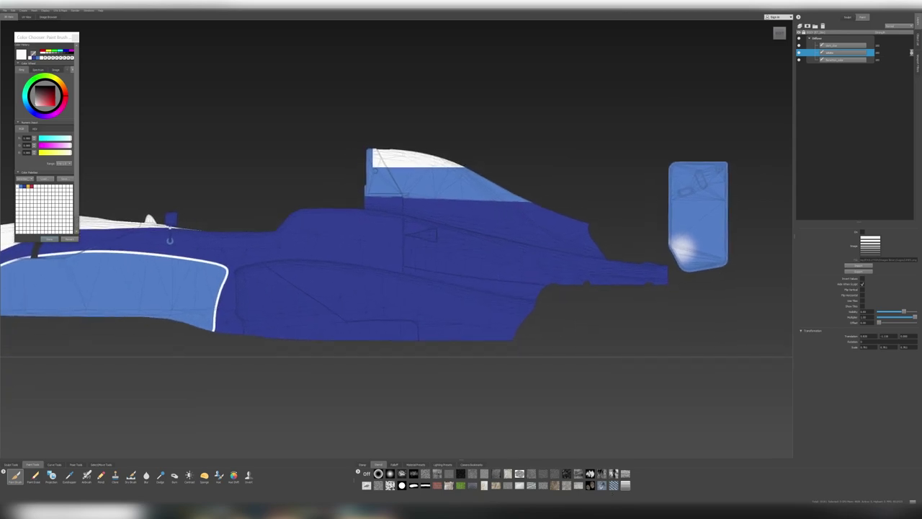
- Load the white stripe stencil, scale and tilt it along the side body line, and check the pinstripe
click(532, 473)
right_drag(410, 137, 484, 141)
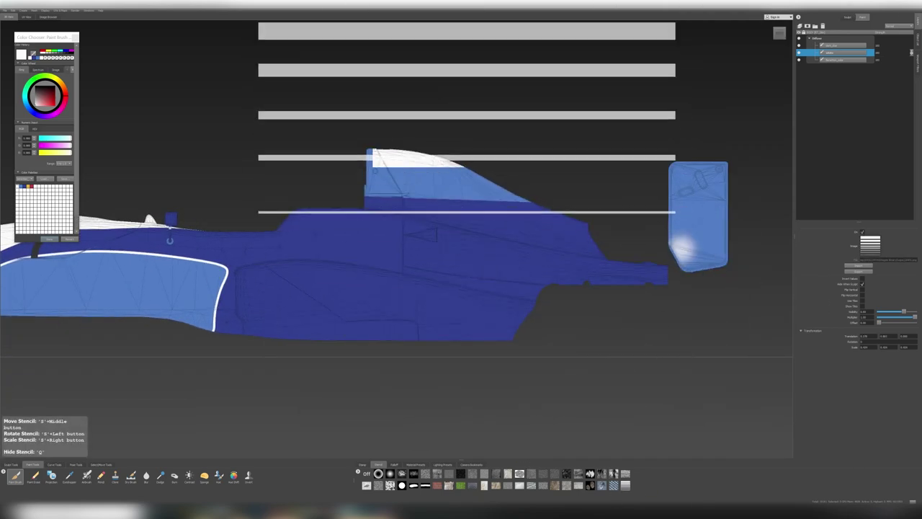
drag(485, 141, 497, 173)
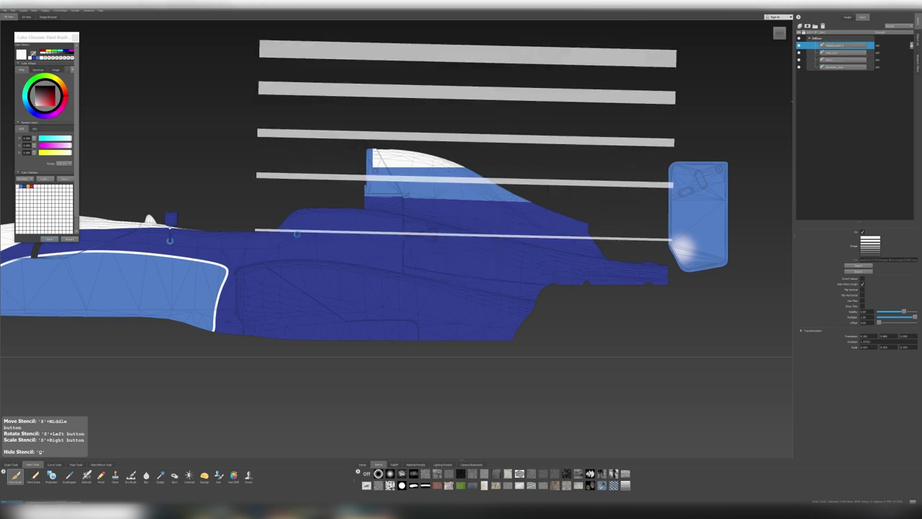
key(q)
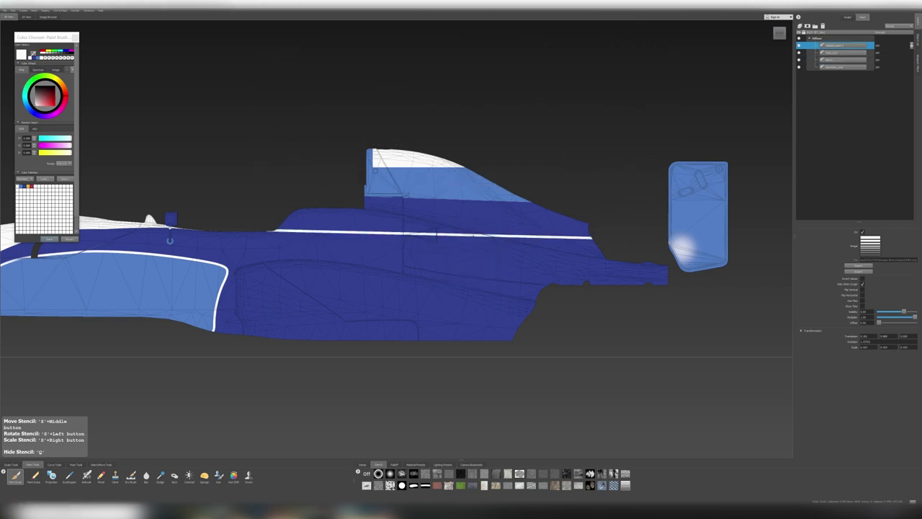
alt+drag(169, 240, 166, 189)
key(q)
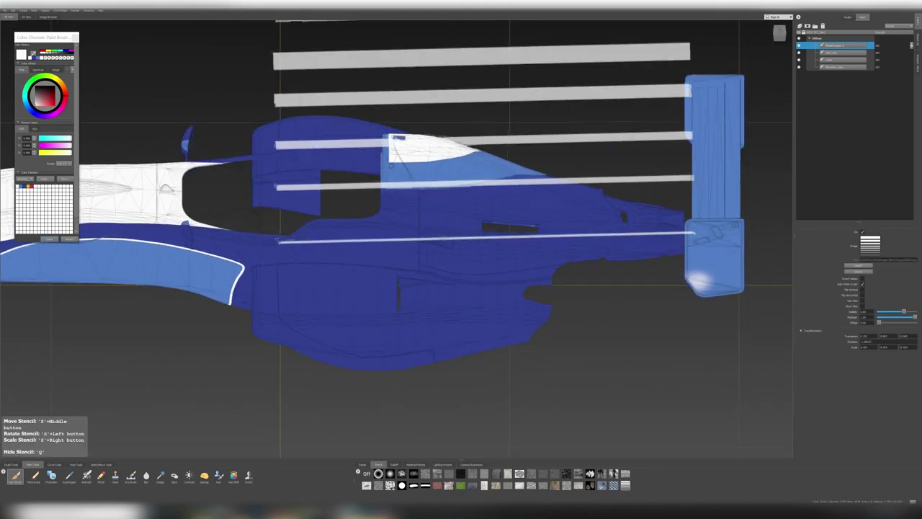
key(q)
key(q)
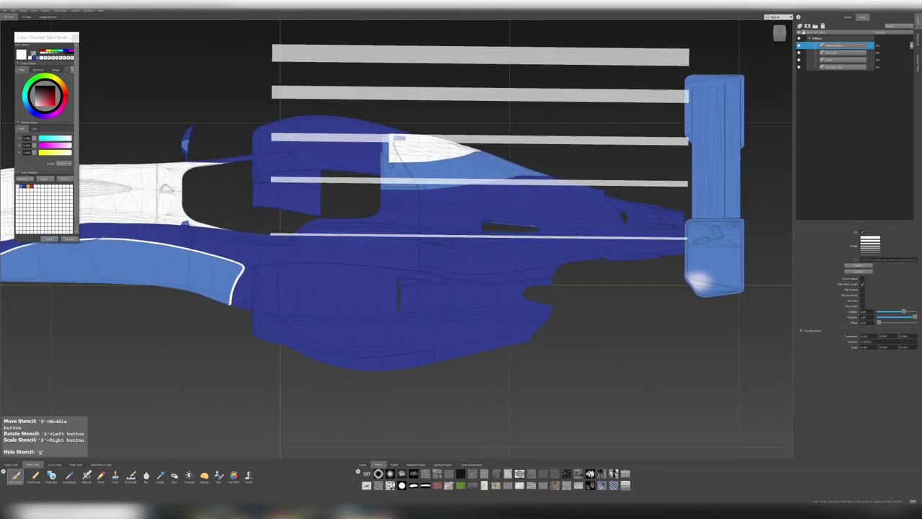
key(q)
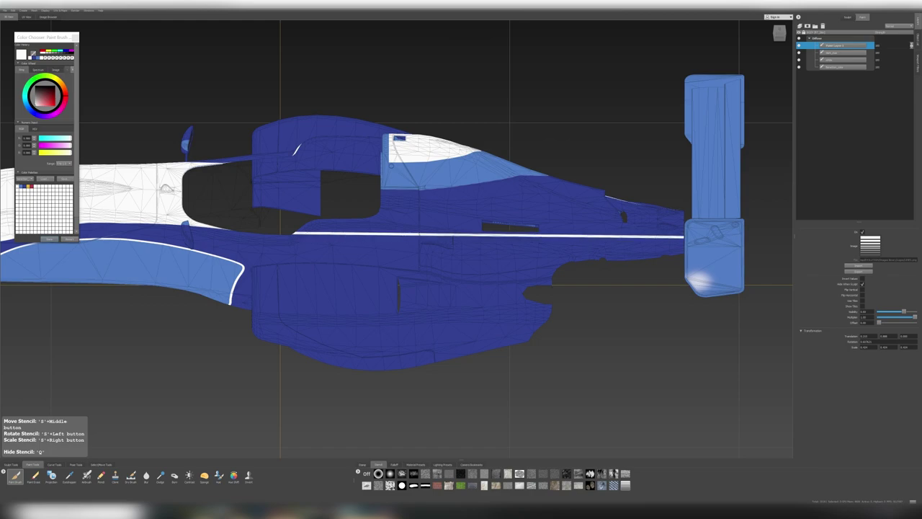
mouse_move(461, 288)
alt+mouse_down()
mouse_move(403, 238)
mouse_move(432, 260)
mouse_move(524, 241)
alt+mouse_up()
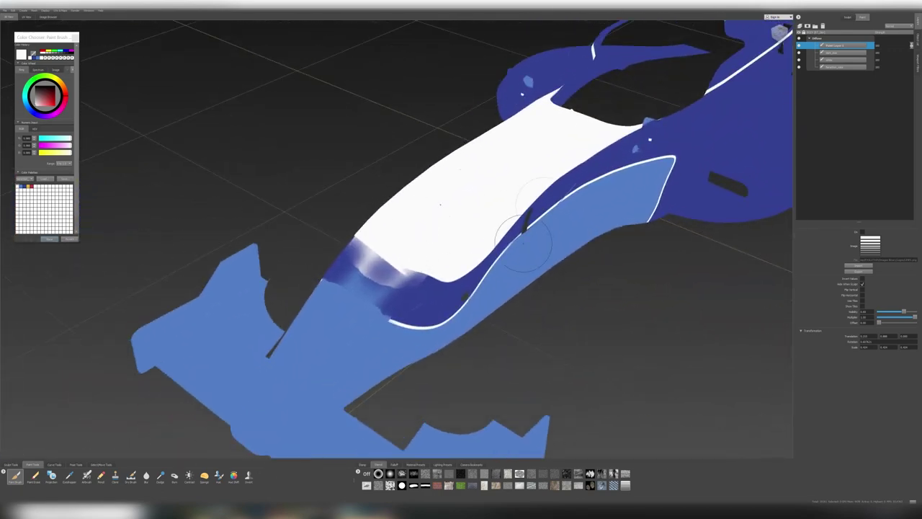
- Send the current nose view to Photoshop with the default export options
click(5, 13)
click(28, 43)
click(468, 249)
key(Escape)
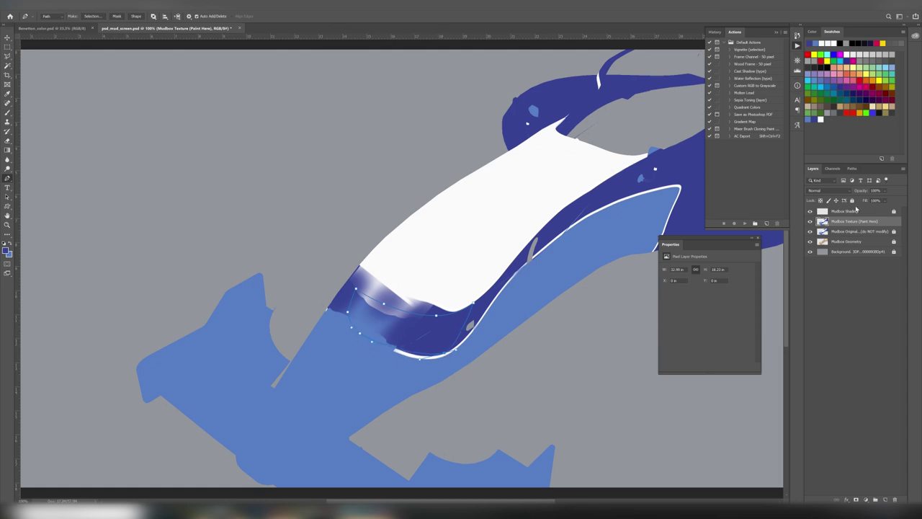
- Add two new layers and brush white and dark blue strokes over the panel's lower-left corner
key(ctrl+shift+alt+n)
key(b)
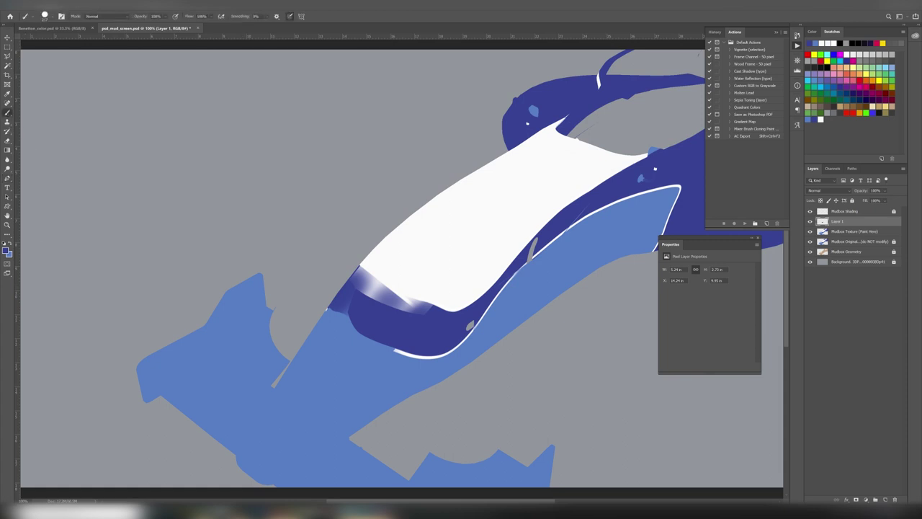
key(ctrl+shift+alt+n)
drag(443, 311, 363, 268)
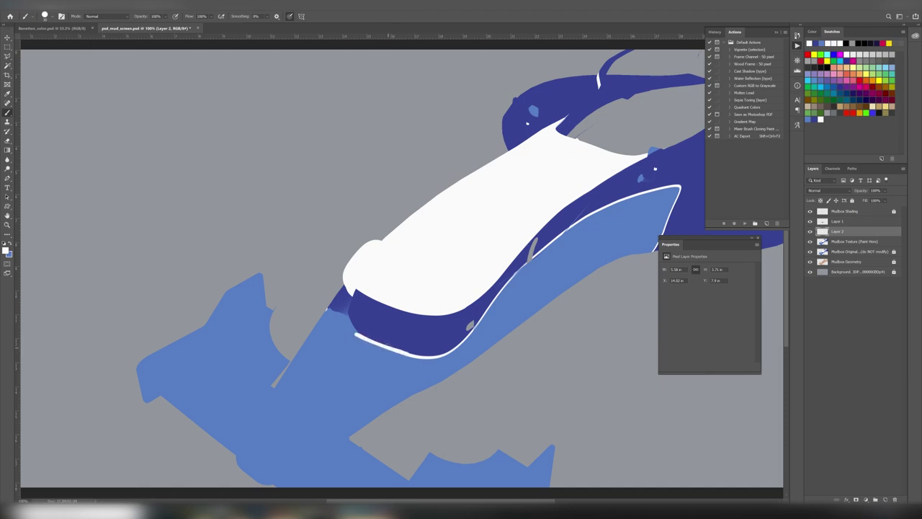
drag(432, 306, 360, 277)
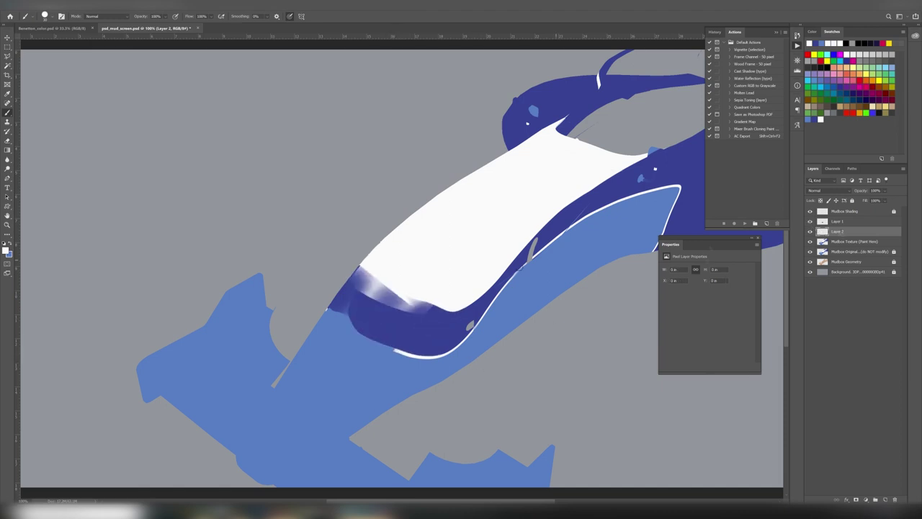
drag(425, 302, 384, 286)
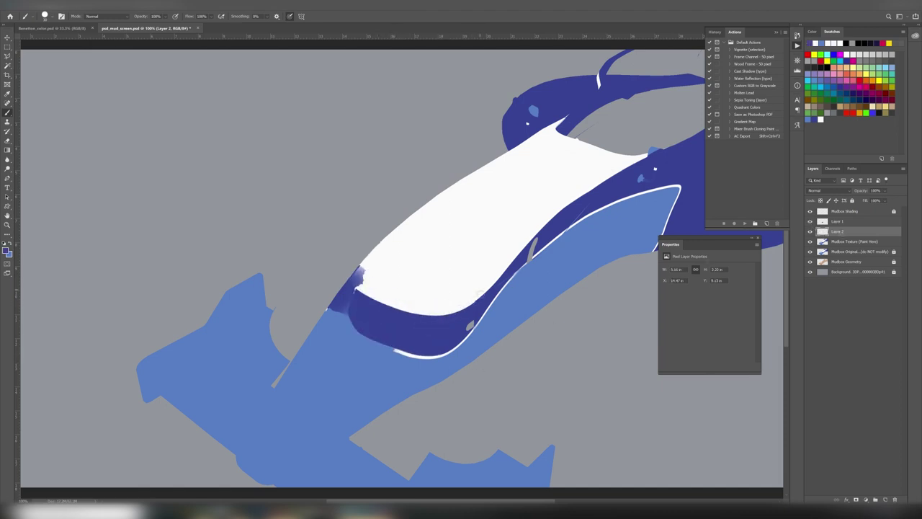
- Touch up Layers 1 and 2 with the Eraser, fit the image, then select the Mudbox Texture layer
alt+scroll(517, 313, up, 2)
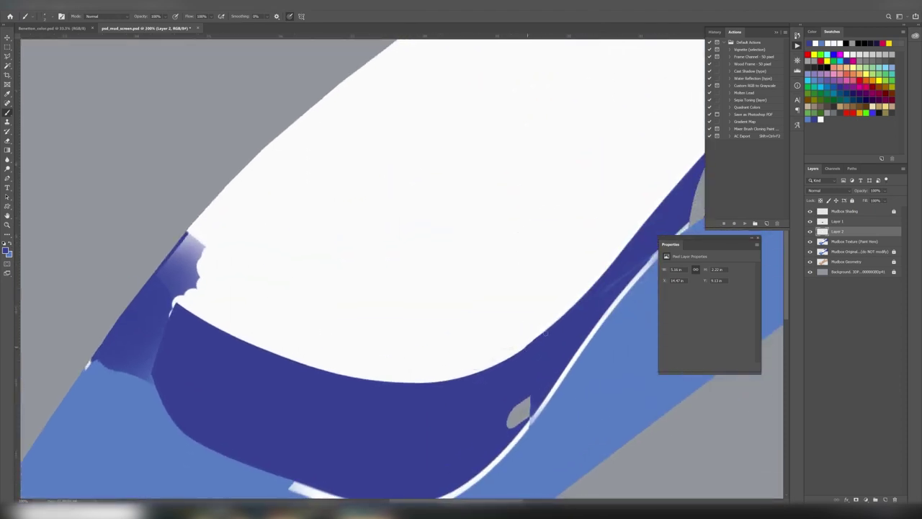
click(849, 225)
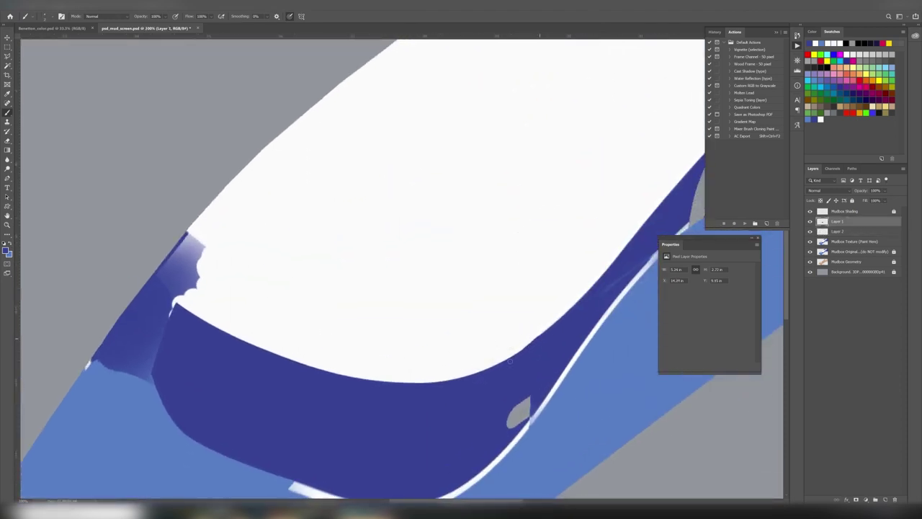
key(ctrl+minus)
key(alt+bracketleft)
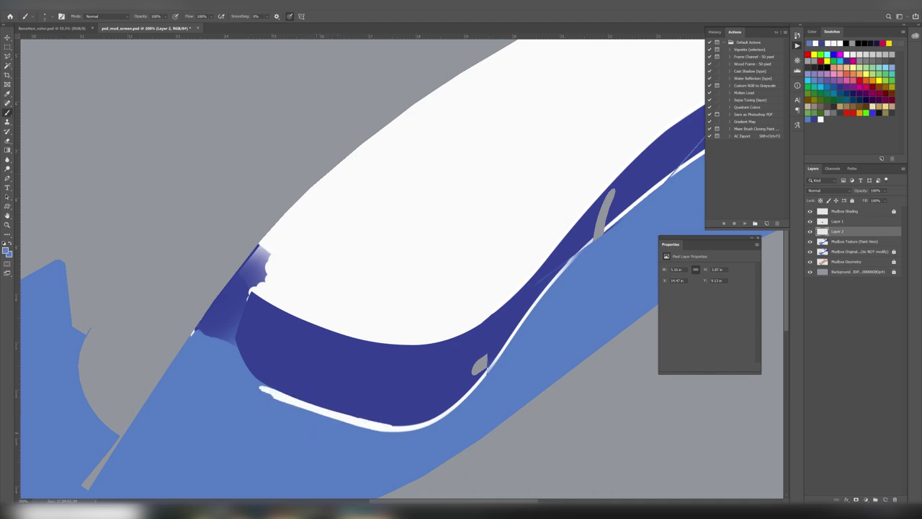
click(840, 223)
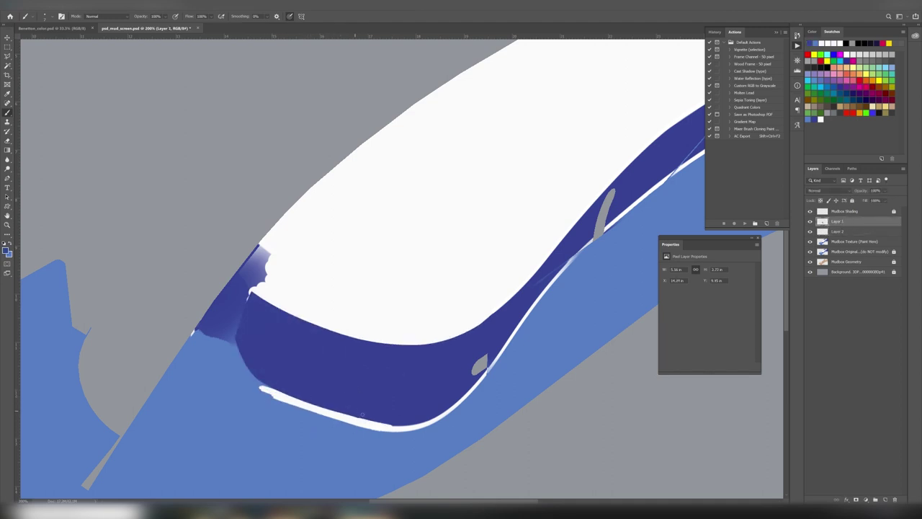
alt+scroll(379, 422, up, 2)
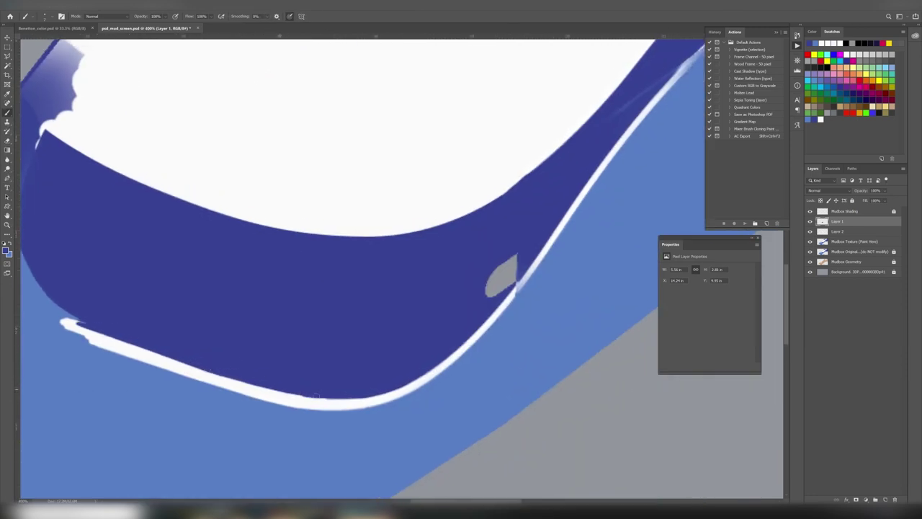
key(e)
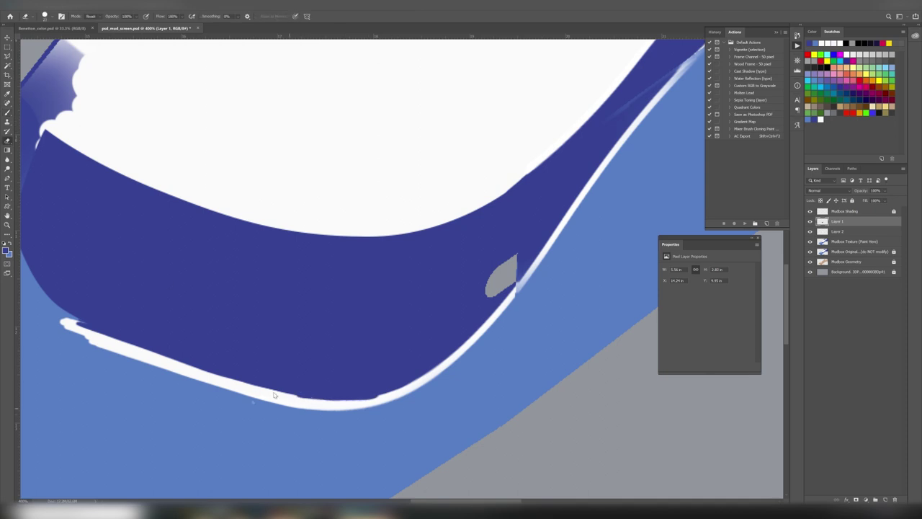
key(ctrl+0)
click(854, 241)
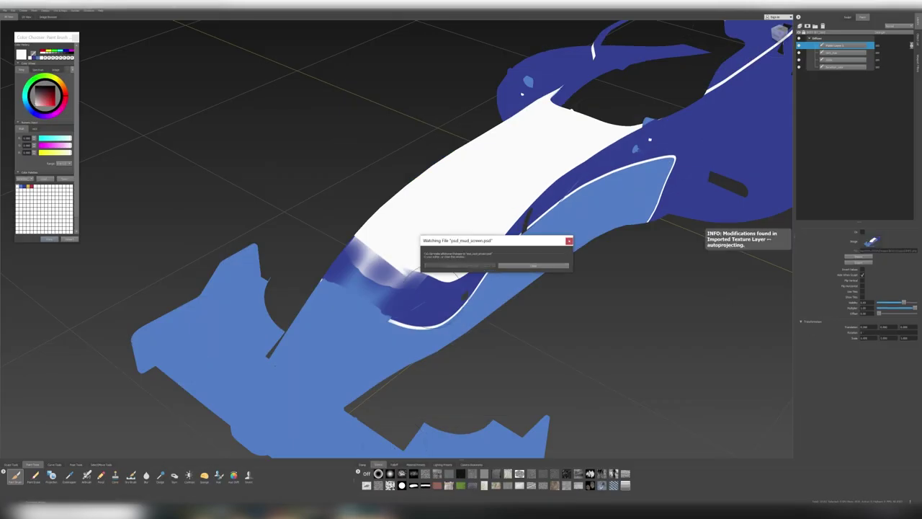
- Move the Watching File notice aside and project the edited Photoshop image onto the nose
drag(497, 243, 401, 153)
click(868, 239)
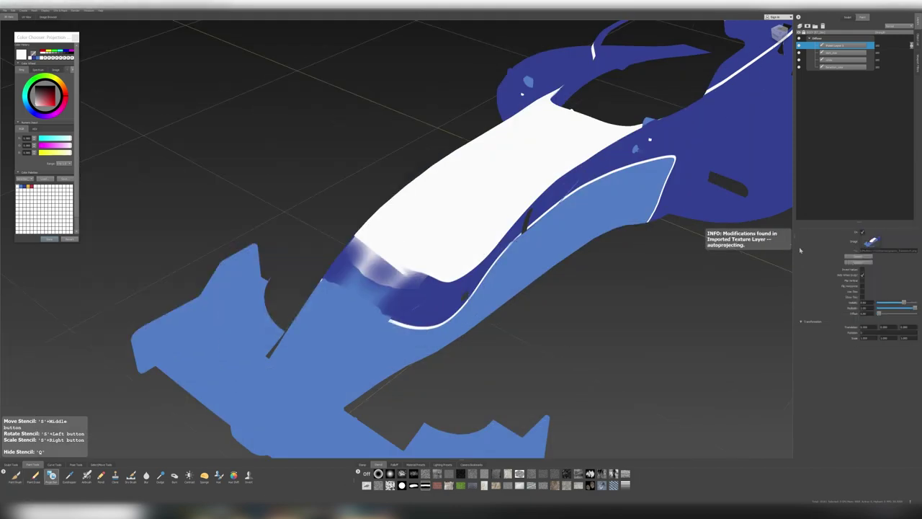
click(859, 261)
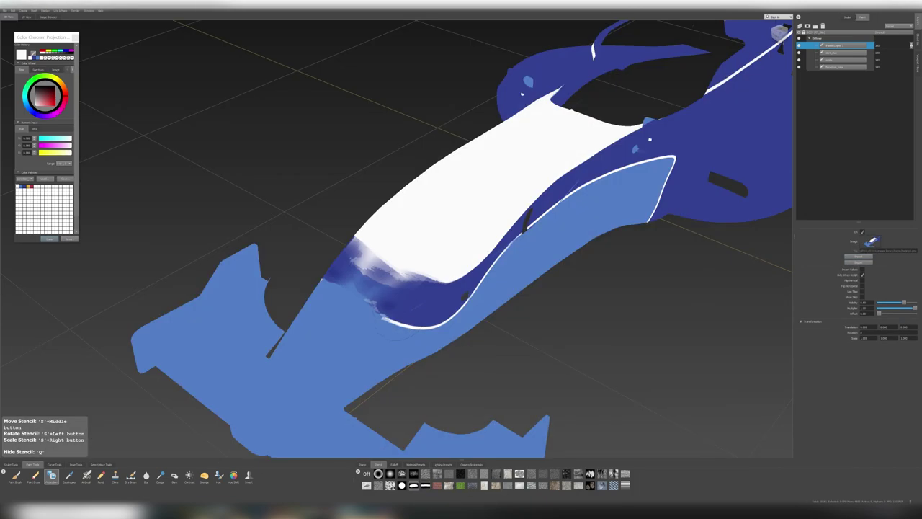
- Paint blue over the white sliver along the nose's edge, then view the nose from the front
click(52, 474)
drag(432, 259, 353, 252)
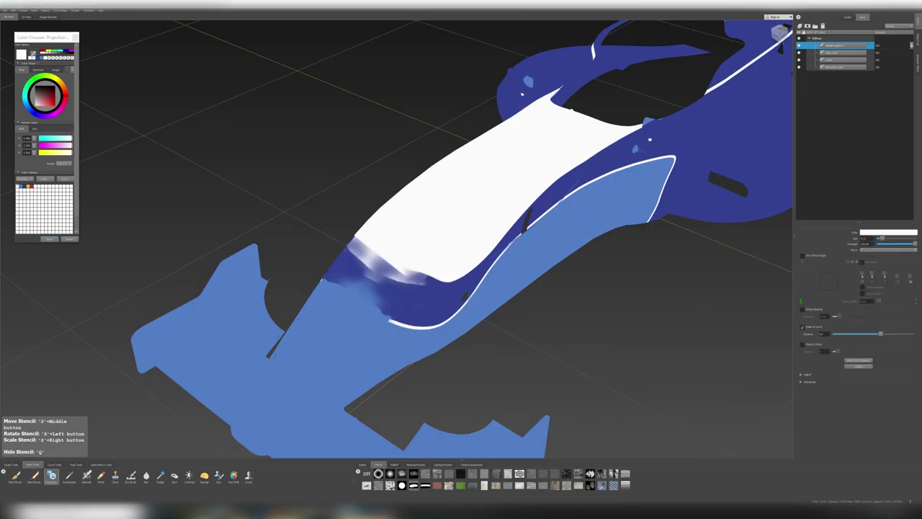
drag(379, 311, 346, 288)
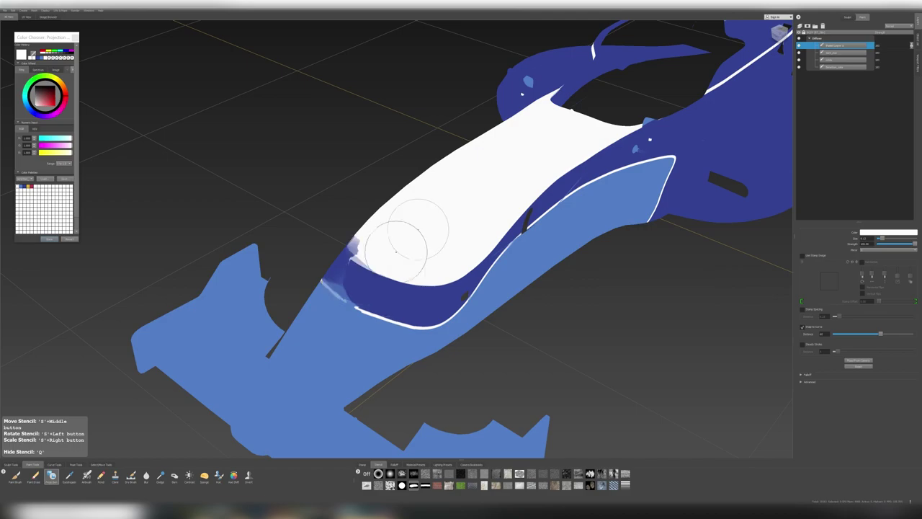
alt+drag(463, 267, 703, 229)
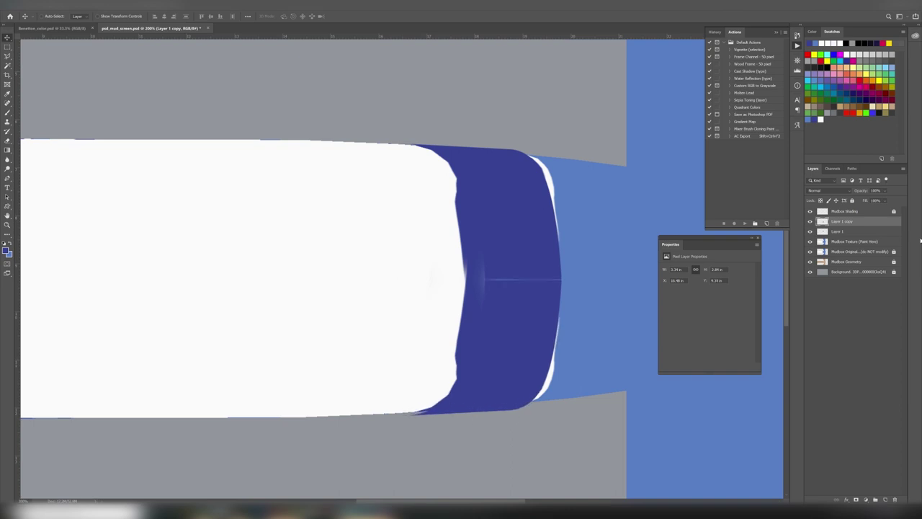
- Merge Layer 1 down into Layer 1 copy and duplicate the merged band layer
right_click(859, 239)
click(792, 413)
key(b)
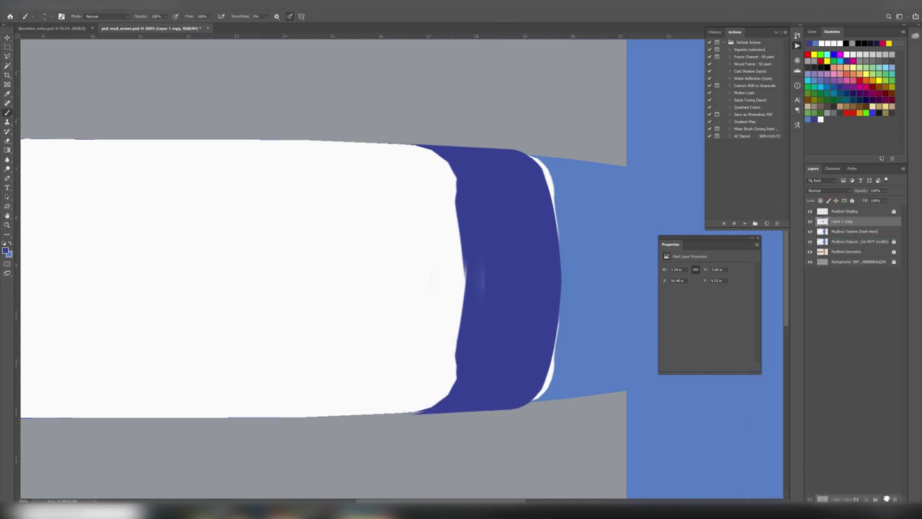
key(ctrl+j)
- Give the duplicate a white Color Overlay and nudge it two pixels right behind the band
double_click(874, 231)
click(218, 142)
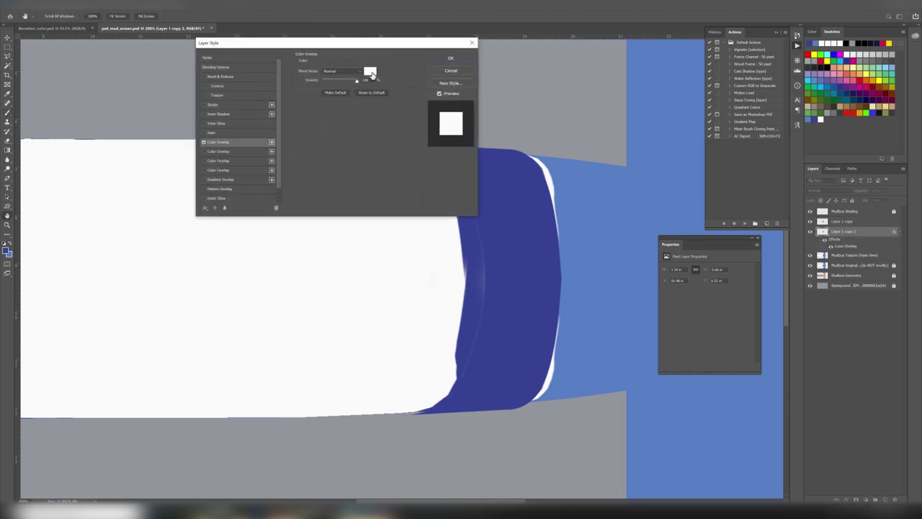
click(368, 70)
key(Return)
key(Return)
key(v)
key(Right)
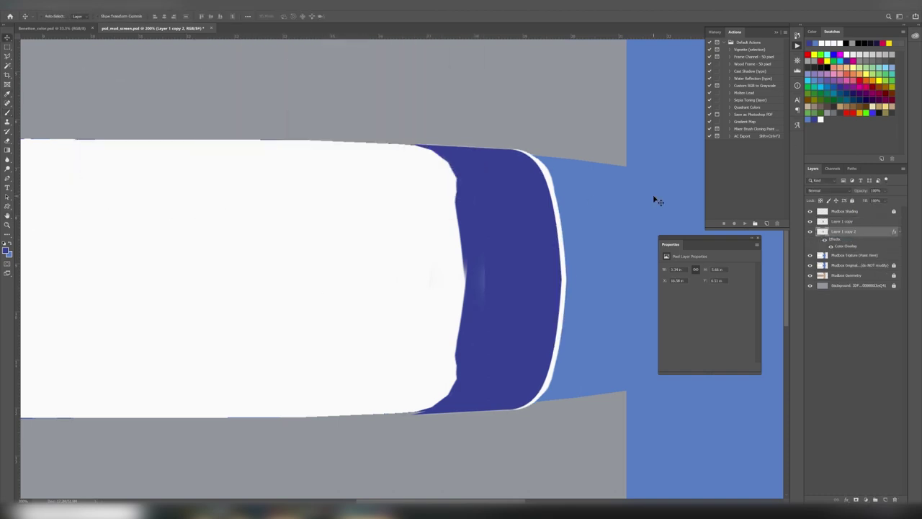
key(Right)
key(Right)
key(Right)
- Paint white along the top and left edges of the band on the Mudbox Texture layer
click(853, 255)
click(898, 232)
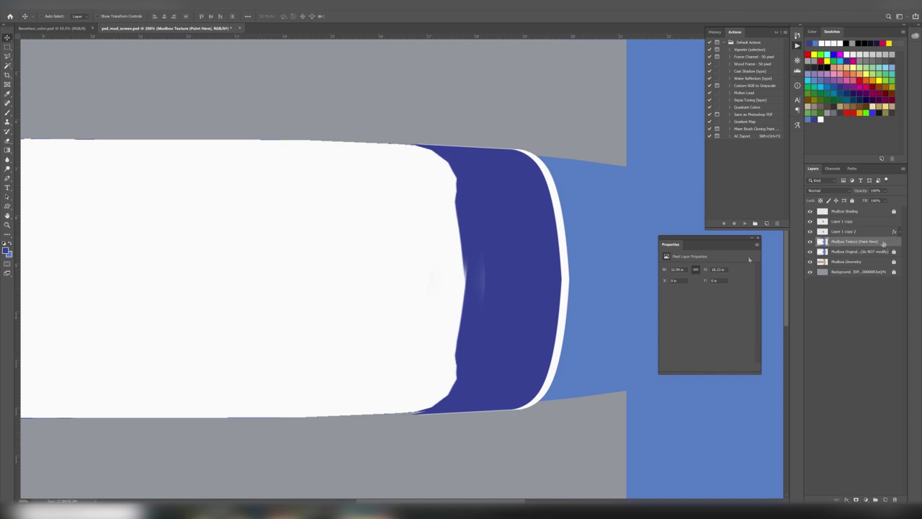
click(8, 113)
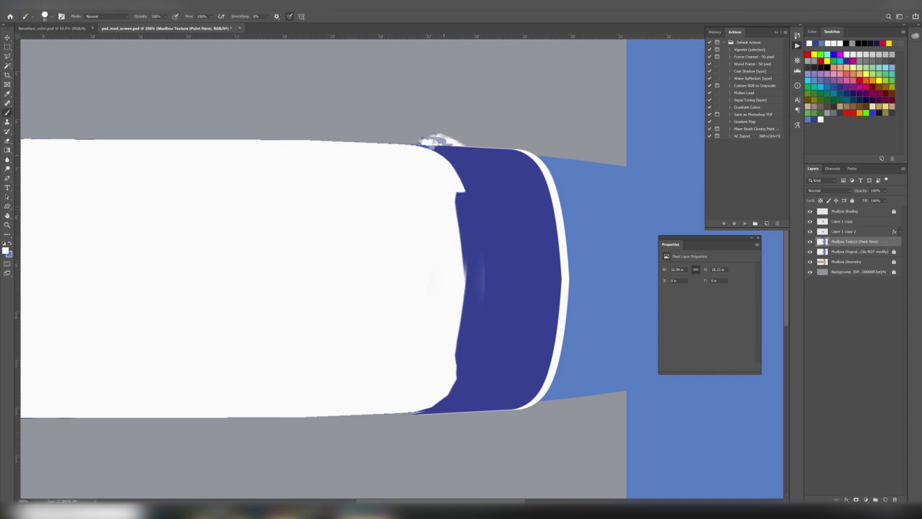
drag(464, 199, 396, 135)
drag(444, 164, 389, 383)
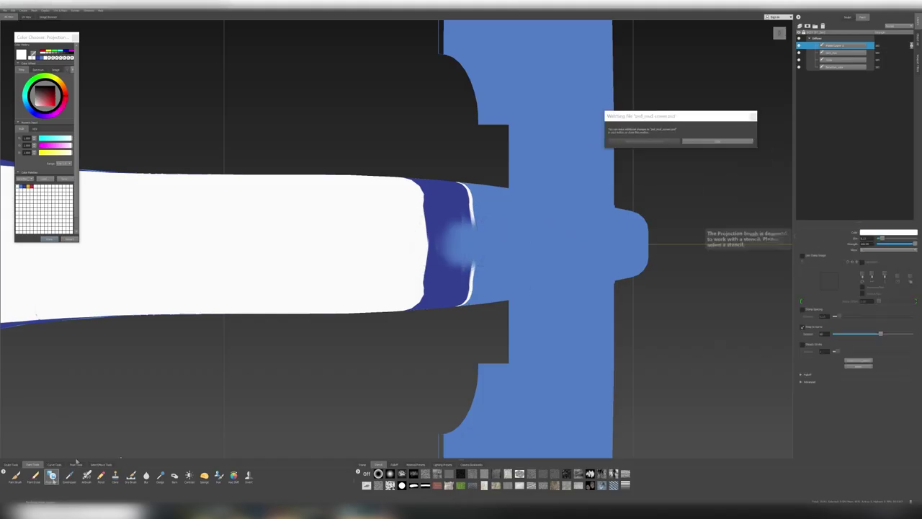
- Re-project the Photoshop edits onto the model and load testing2.png as the stencil
click(720, 143)
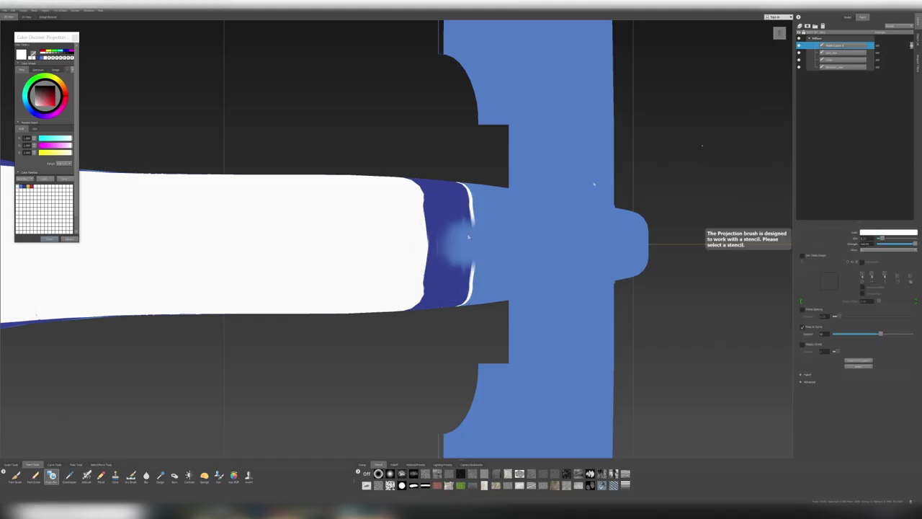
scroll(278, 241, down, 5)
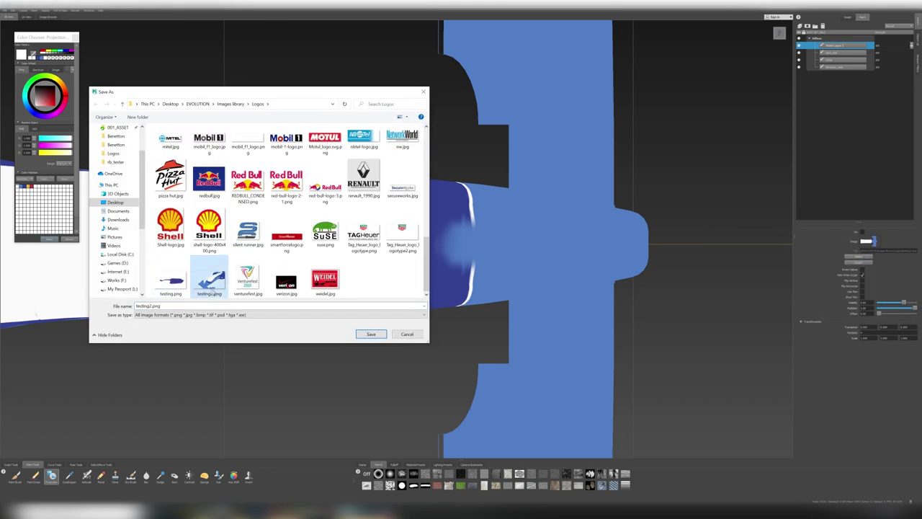
double_click(237, 268)
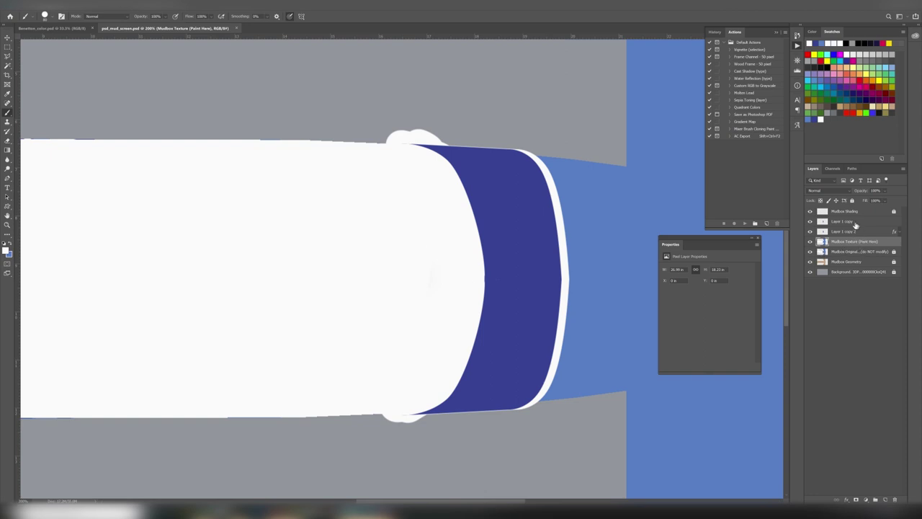
- Merge the copied layers in the Layers panel into a single layer
right_click(855, 225)
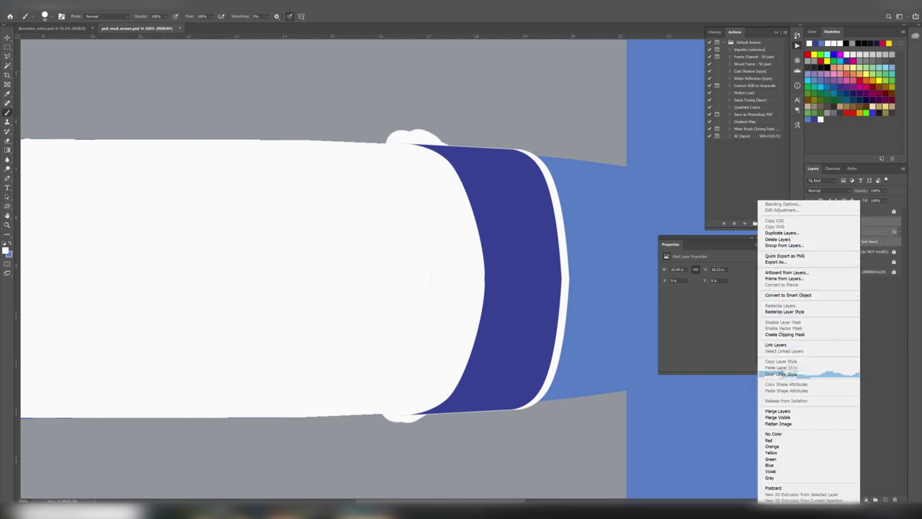
click(781, 374)
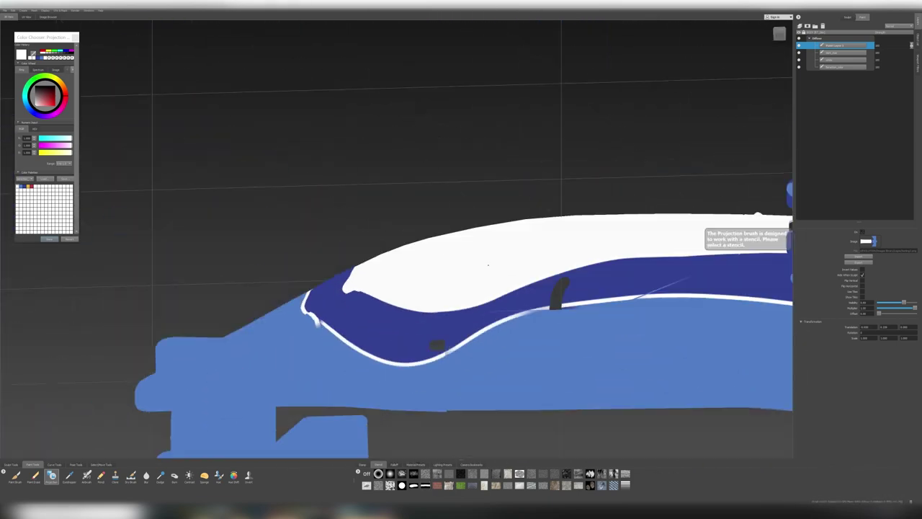
- Paint white along the lower edge through the French-curve stencil, swap to dark blue, and toggle the stencil
right_click(793, 53)
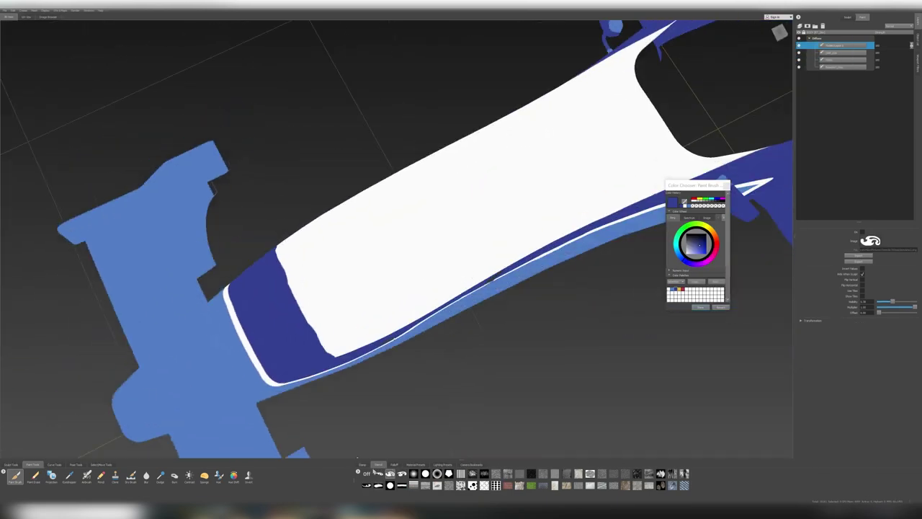
click(379, 483)
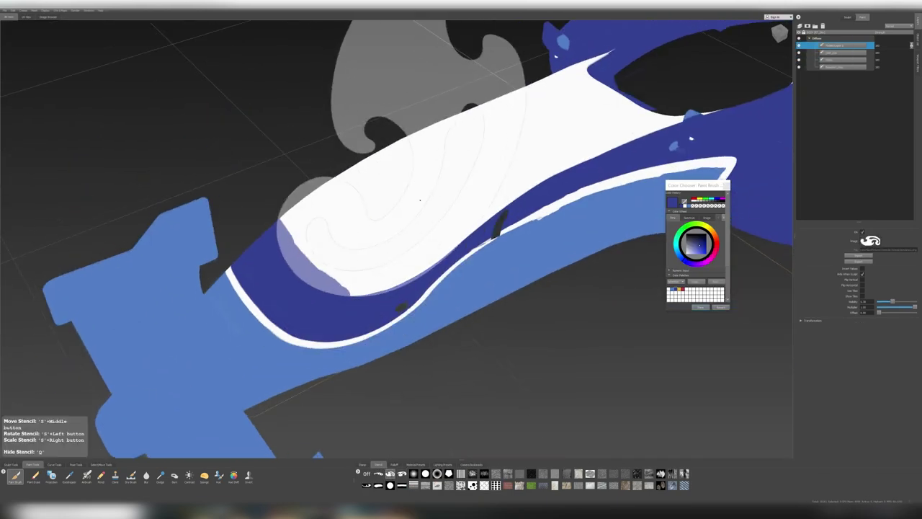
mouse_move(322, 284)
mouse_down()
mouse_move(372, 292)
mouse_move(286, 257)
mouse_move(317, 288)
mouse_up()
key(v)
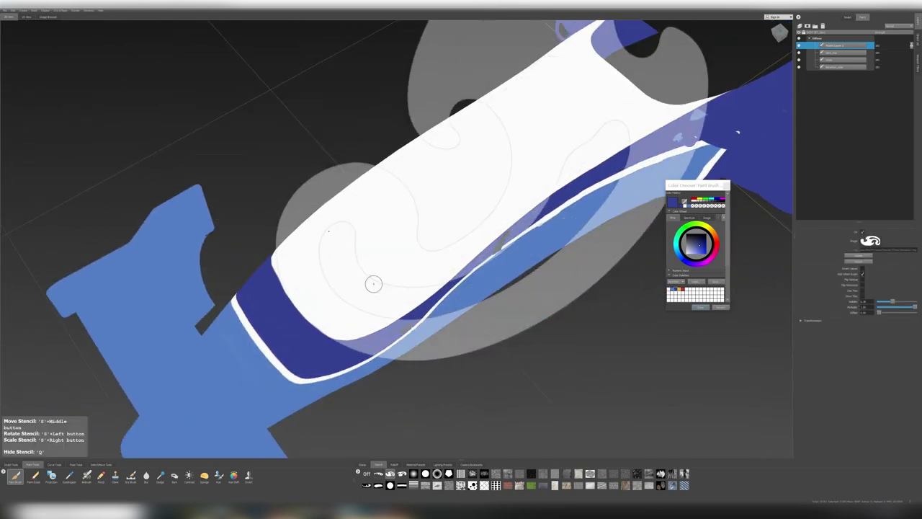
key(q)
key(q)
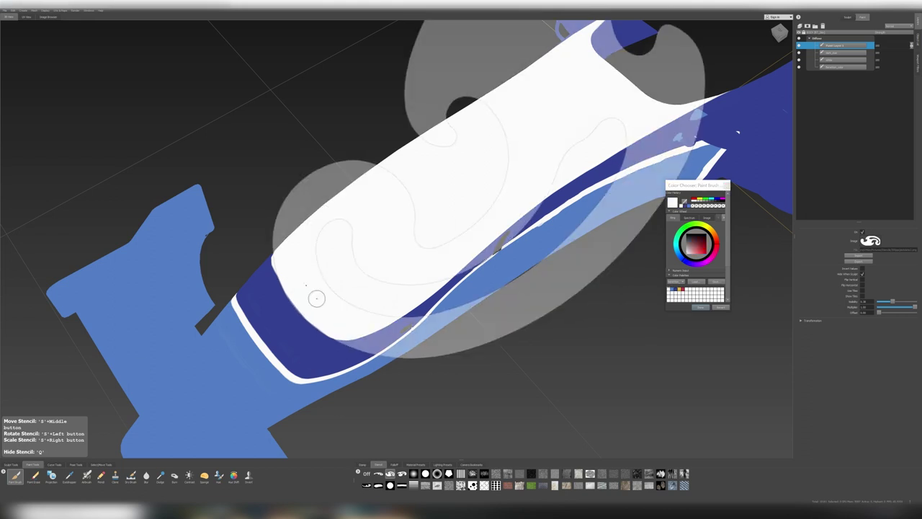
key(q)
key(q)
key(q)
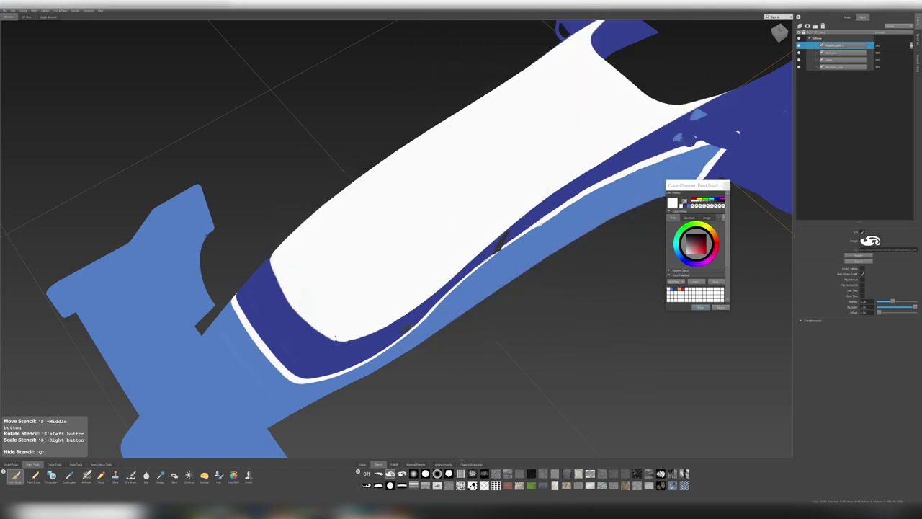
key(q)
key(q)
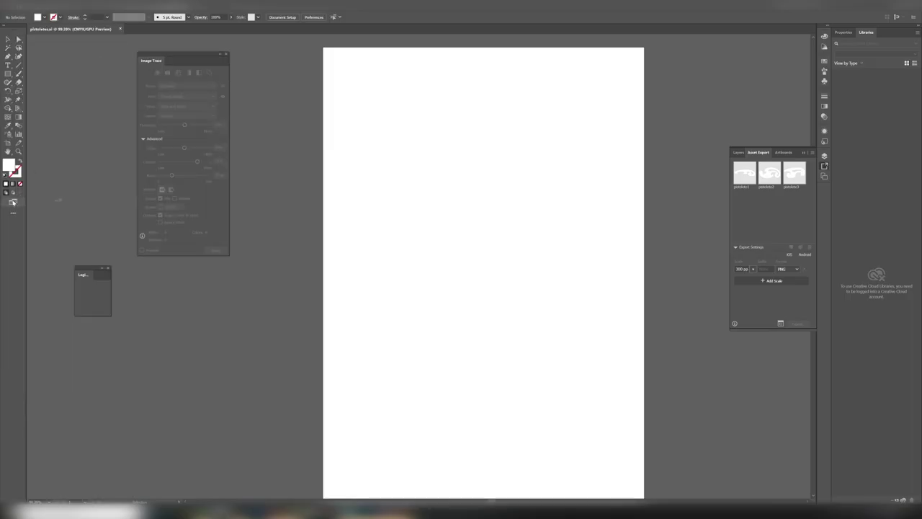
- Inspect the Artboard 1 options, preferences and document setup, leaving them unchanged
click(783, 152)
click(756, 163)
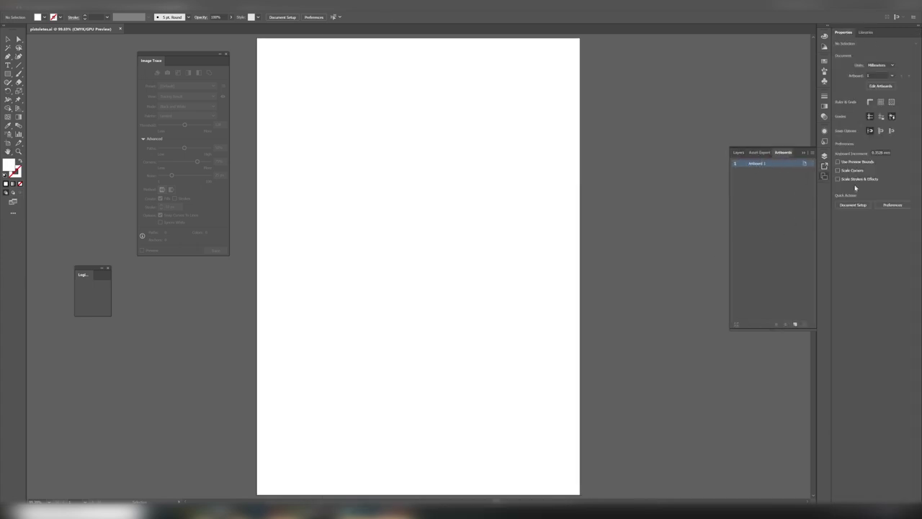
click(804, 162)
key(Escape)
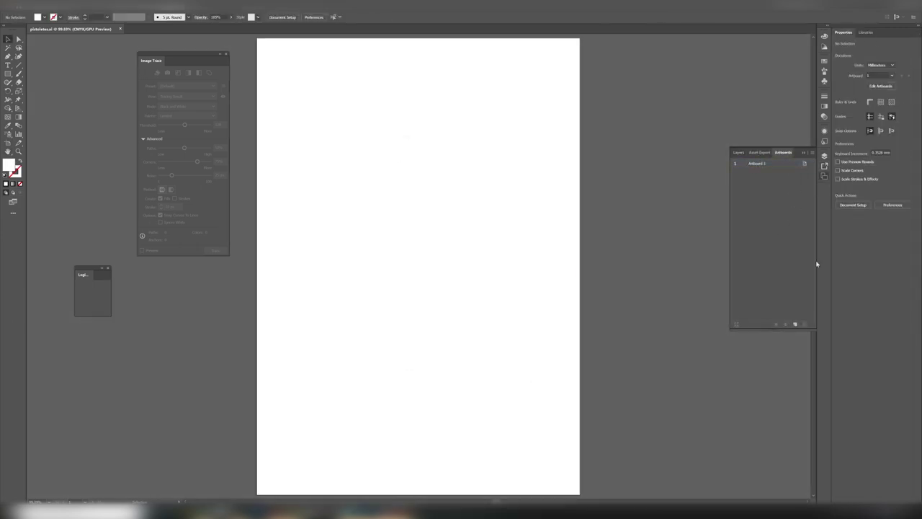
click(892, 204)
key(Escape)
click(281, 16)
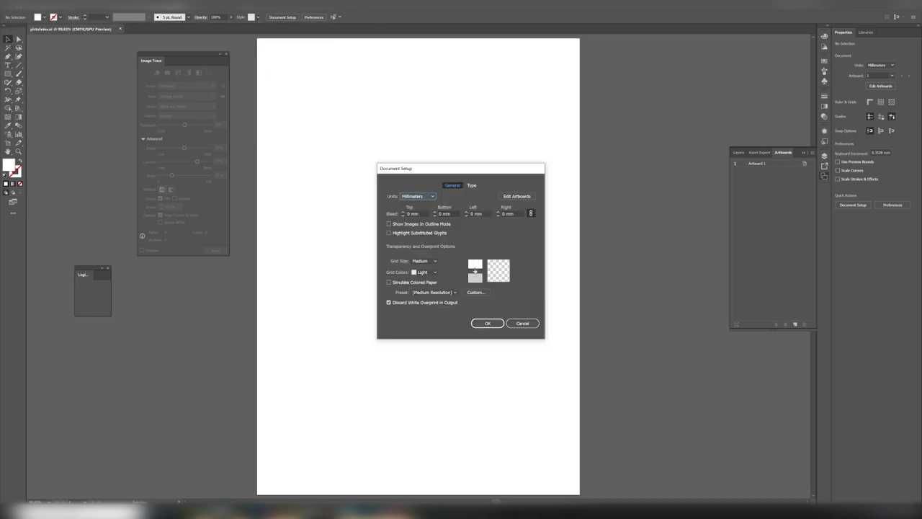
click(433, 249)
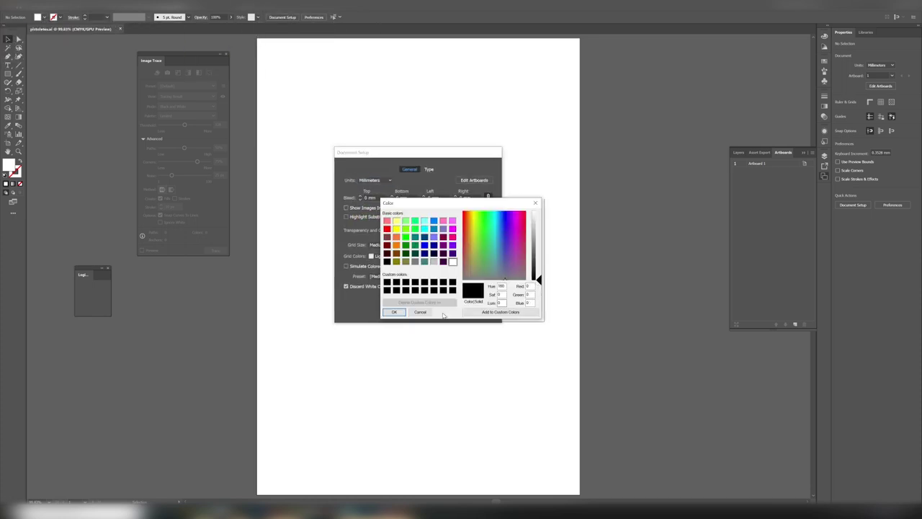
key(Escape)
key(Escape)
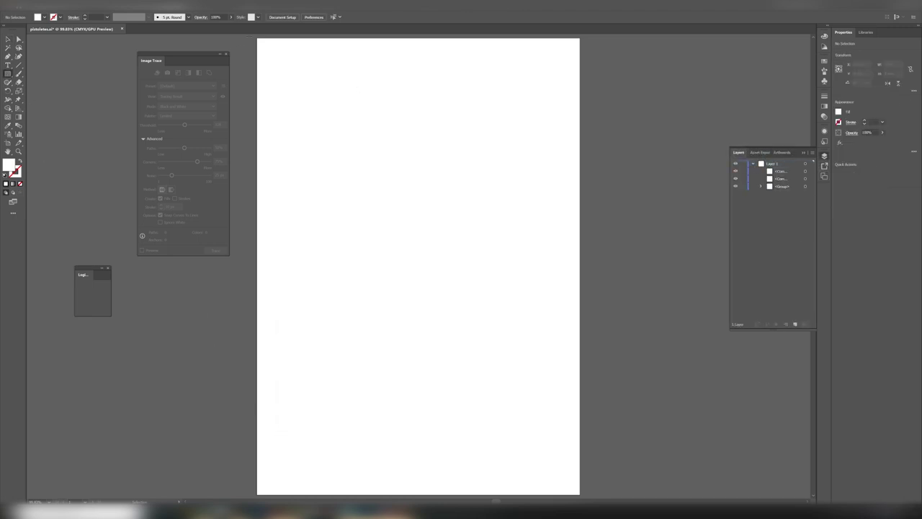
- Draw a rectangle over the whole artboard, fill it black (000000), and send it behind the shapes
drag(249, 33, 600, 412)
double_click(8, 165)
text(000000)
key(Return)
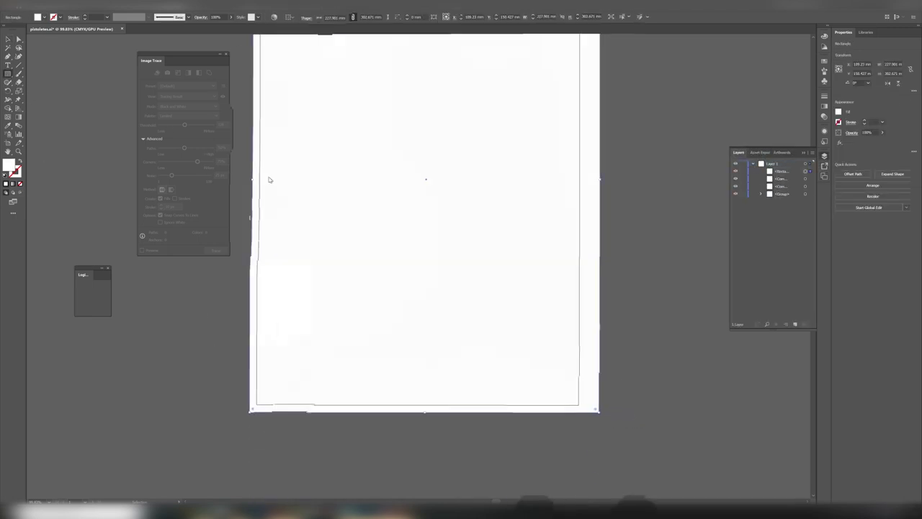
drag(783, 197, 784, 200)
scroll(638, 247, up, 2)
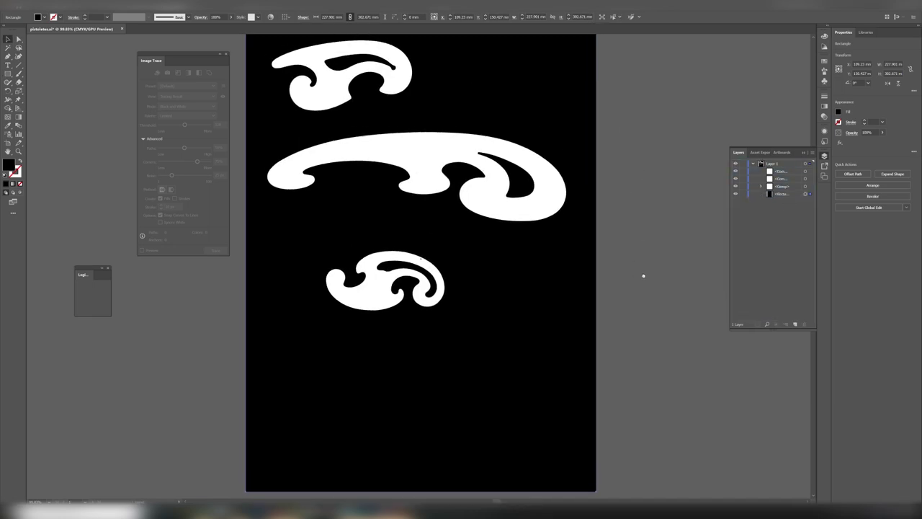
click(653, 247)
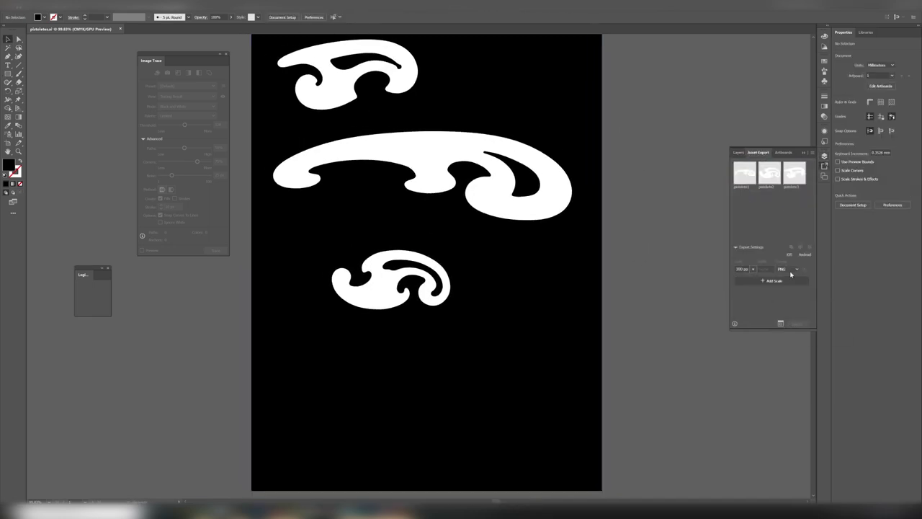
- Export the three curve shapes as PNG assets at 300 ppi via Export for Screens
click(780, 323)
click(392, 172)
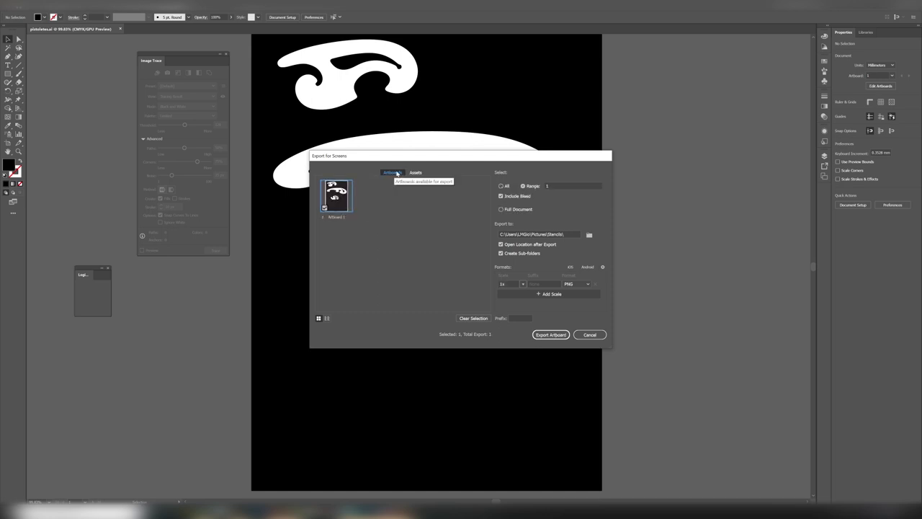
click(416, 173)
click(602, 266)
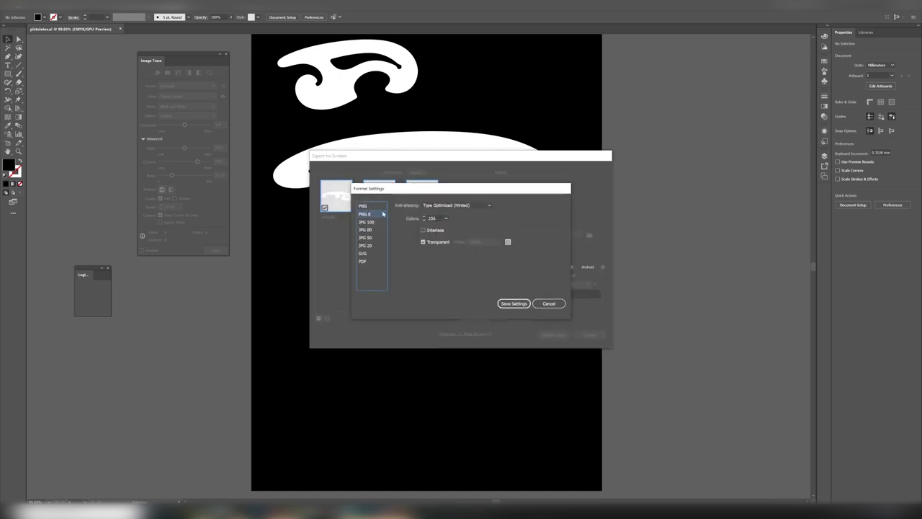
key(Return)
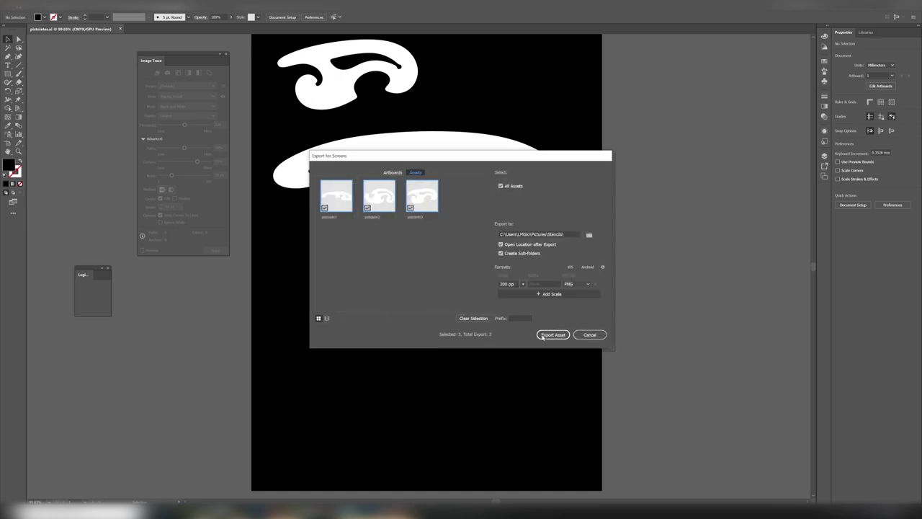
key(Return)
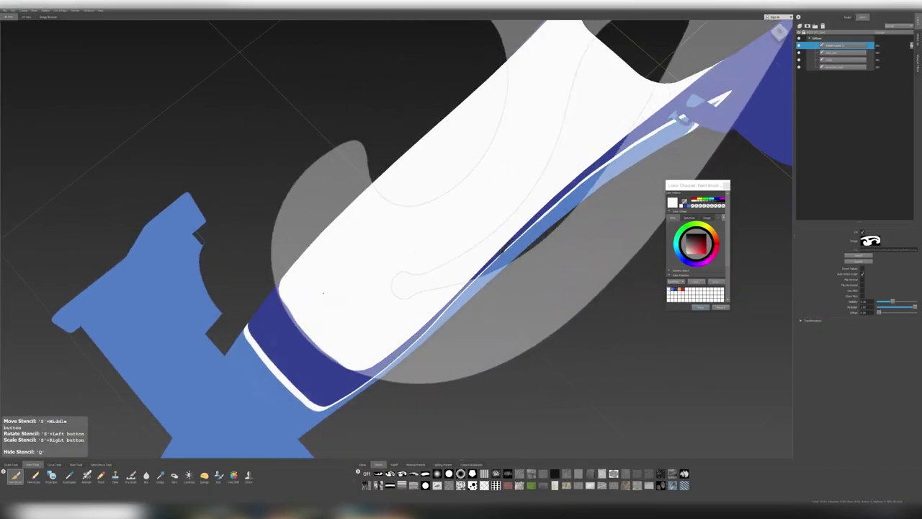
- Orbit to a side view of the car and resize and turn the swirl stencil
key(q)
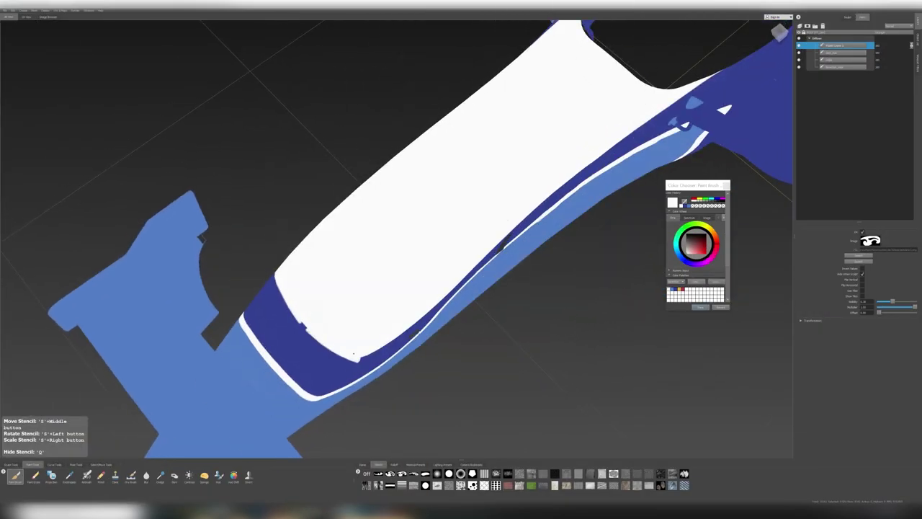
key(q)
key(q)
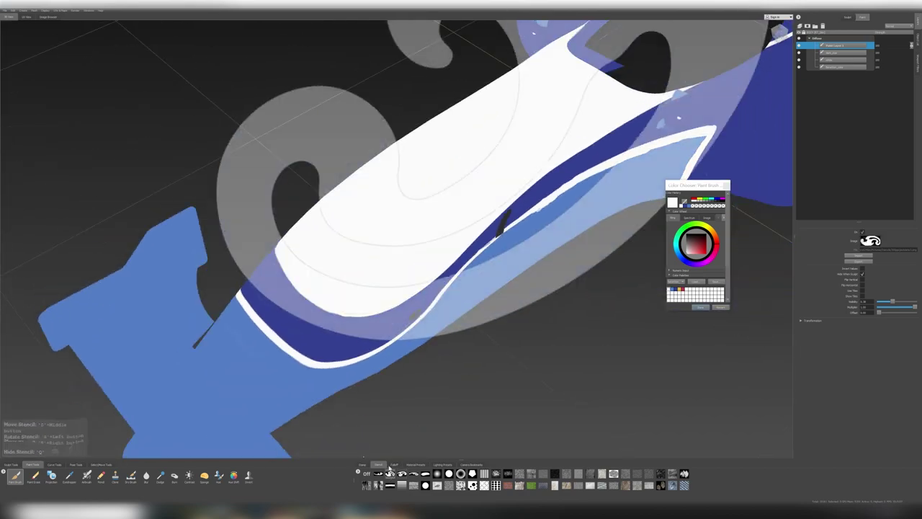
key(s)
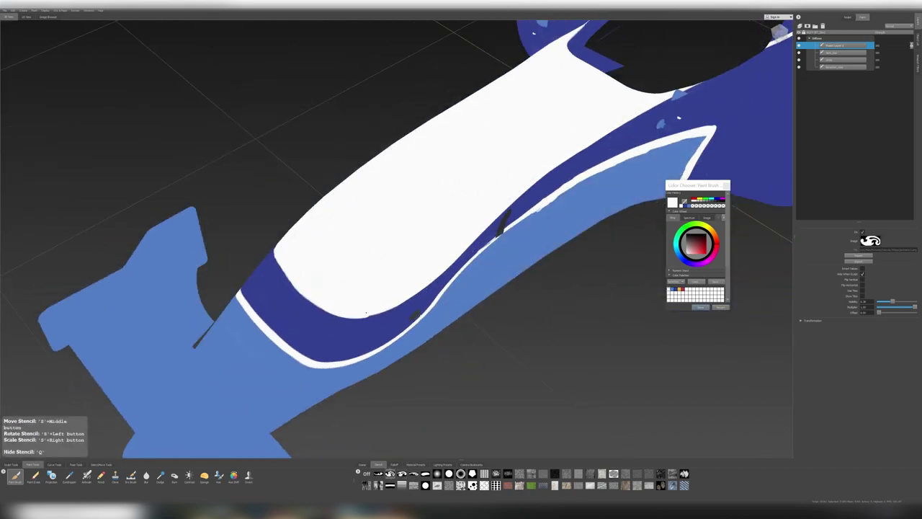
alt+drag(309, 242, 363, 331)
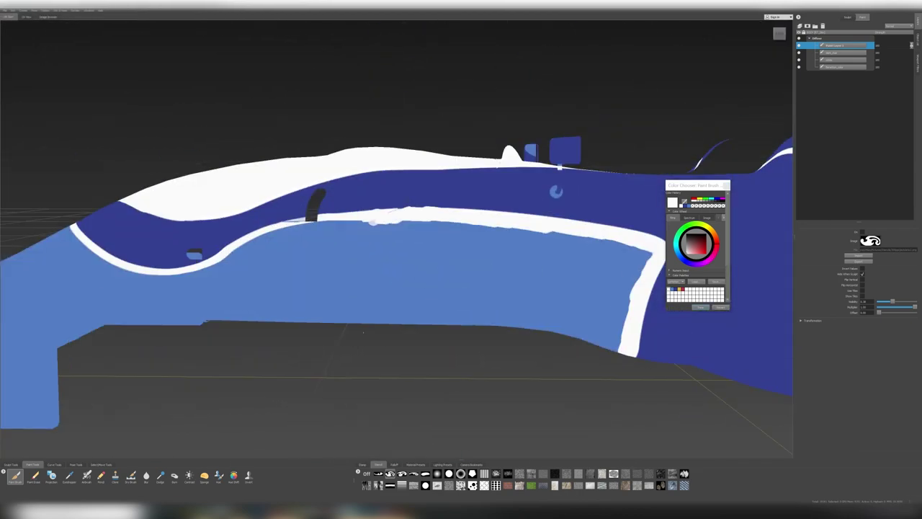
key(q)
mouse_move(363, 331)
middle_down()
mouse_move(450, 220)
mouse_move(378, 223)
middle_up()
- Switch the paint colour to blue and position and size the stencil over the side panel
key(q)
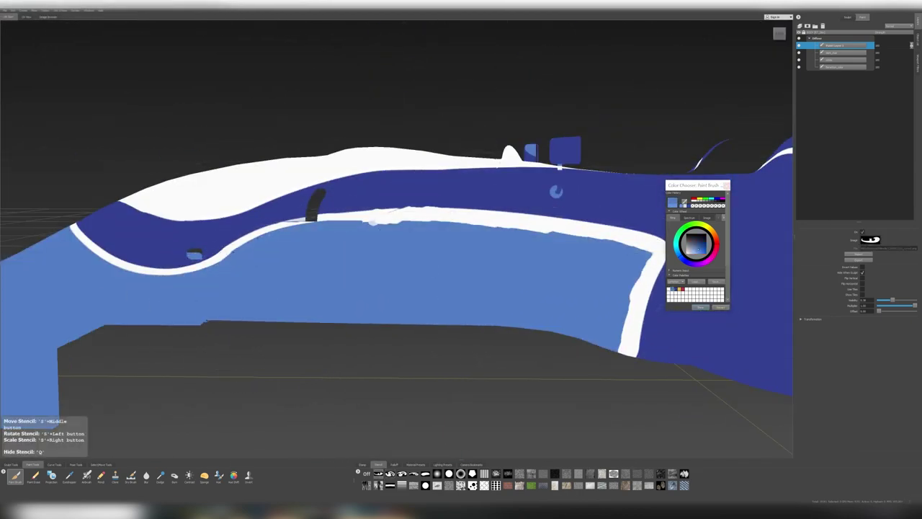
key(v)
key(q)
middle_drag(610, 234, 303, 180)
right_drag(303, 180, 216, 193)
mouse_move(216, 193)
middle_down()
mouse_move(233, 185)
mouse_move(271, 105)
middle_up()
- Slide the swirl stencil over the car's left side, toggling it with Q
key(q)
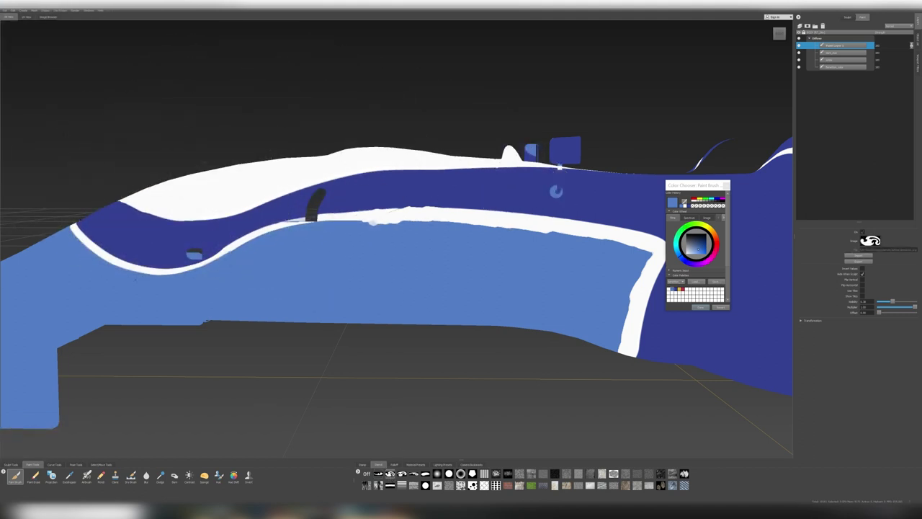
key(q)
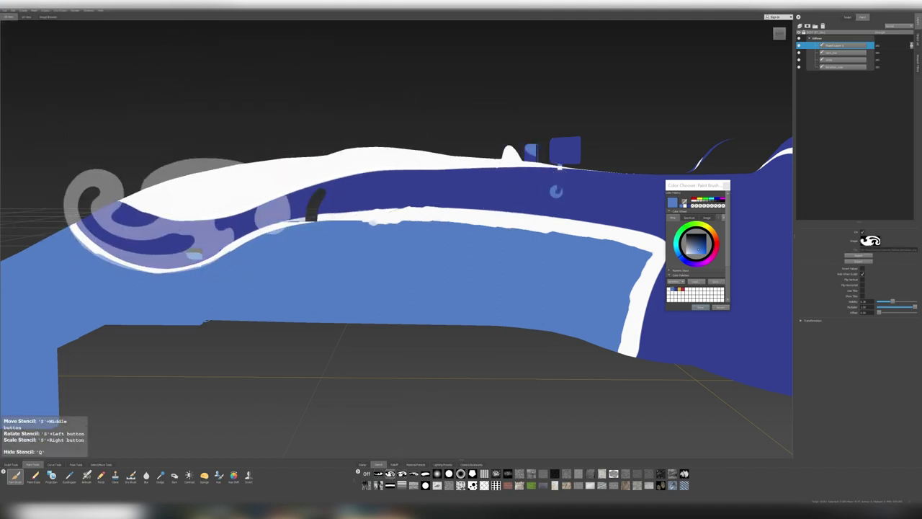
key(q)
key(q)
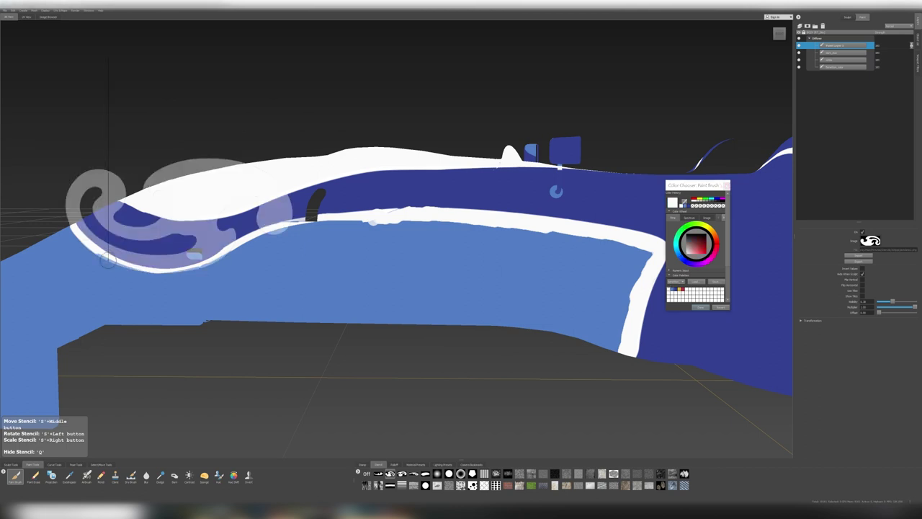
key(q)
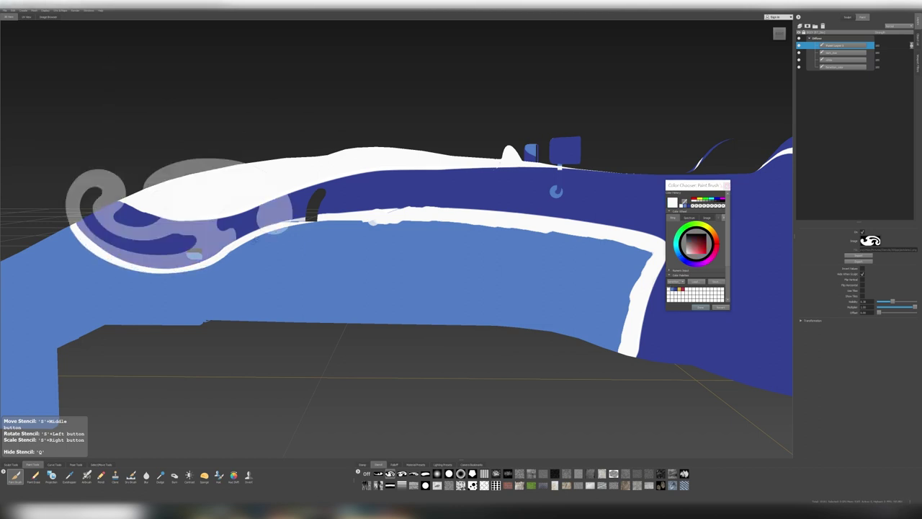
mouse_move(556, 191)
middle_down()
mouse_move(461, 230)
mouse_move(324, 334)
mouse_move(339, 281)
middle_up()
key(q)
scroll(444, 232, up, 3)
scroll(444, 232, down, 3)
- Enlarge and reposition the swirl stencil over the car's upper body and left side
key(q)
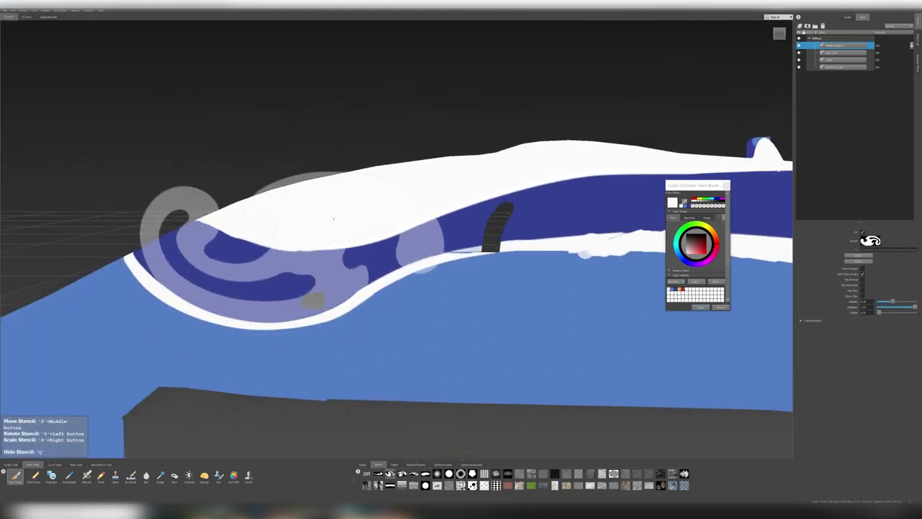
mouse_move(338, 281)
right_down()
mouse_move(360, 233)
mouse_move(321, 236)
mouse_move(310, 248)
right_up()
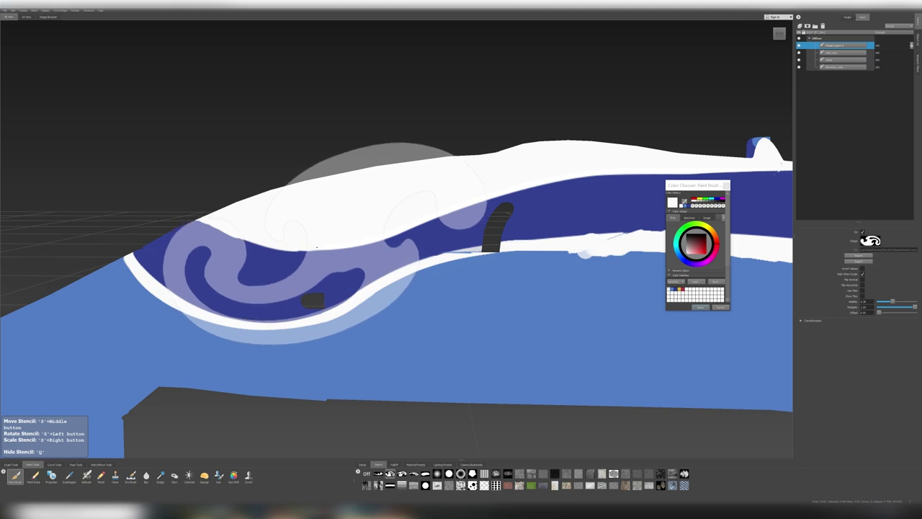
middle_drag(288, 244, 237, 216)
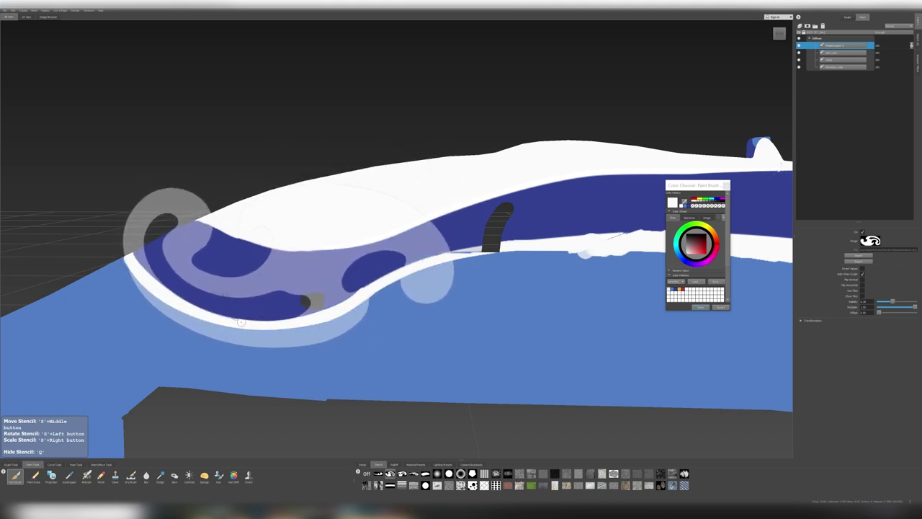
mouse_move(242, 322)
middle_down()
mouse_move(406, 227)
mouse_move(303, 273)
middle_up()
right_drag(302, 274, 385, 292)
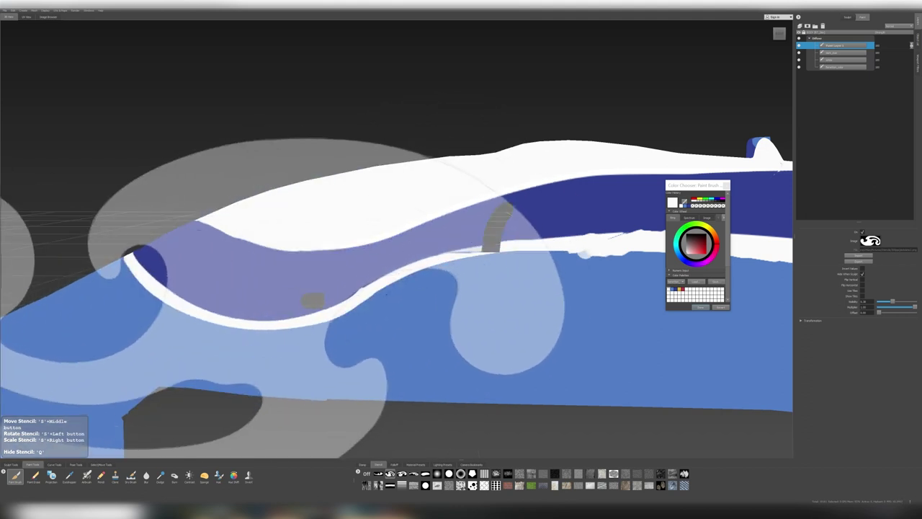
- Switch to the Paint Brush, then move the stencil up to the top centre
click(34, 476)
key(q)
key(q)
key(q)
key(q)
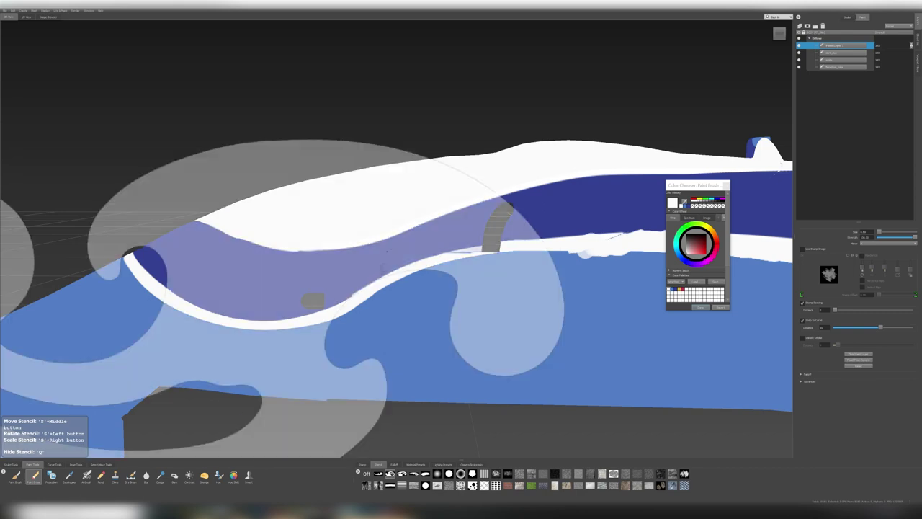
key(q)
click(412, 473)
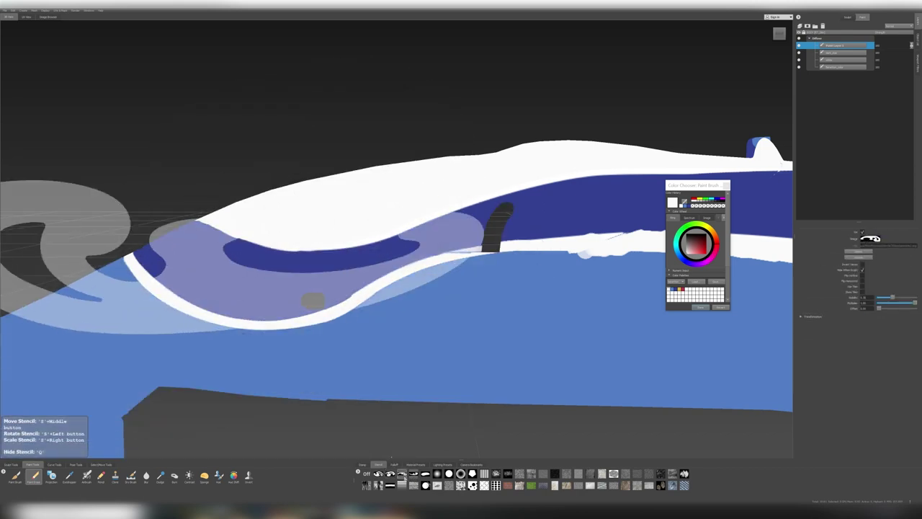
mouse_move(108, 238)
middle_down()
mouse_move(350, 165)
mouse_move(382, 129)
middle_up()
key(q)
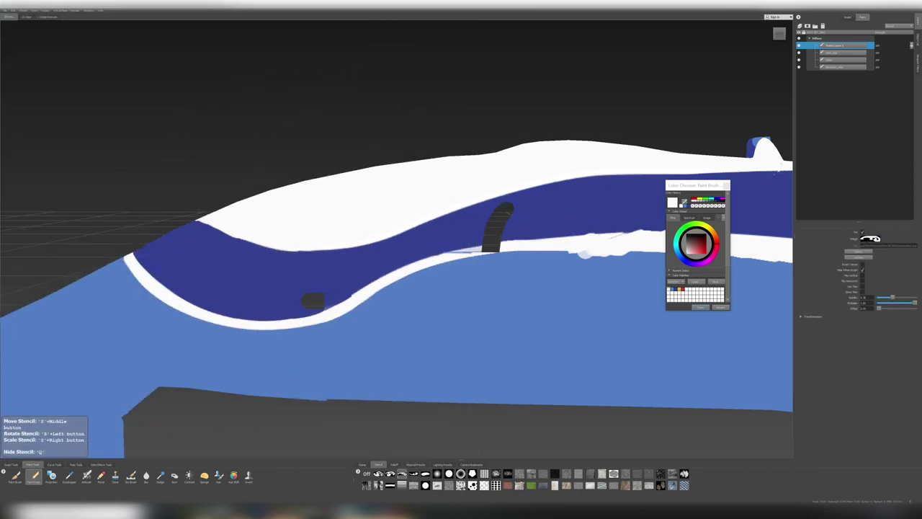
key(q)
- Zoom and tumble the view onto the stripe and pick light blue as the paint colour
click(14, 475)
key(q)
key(q)
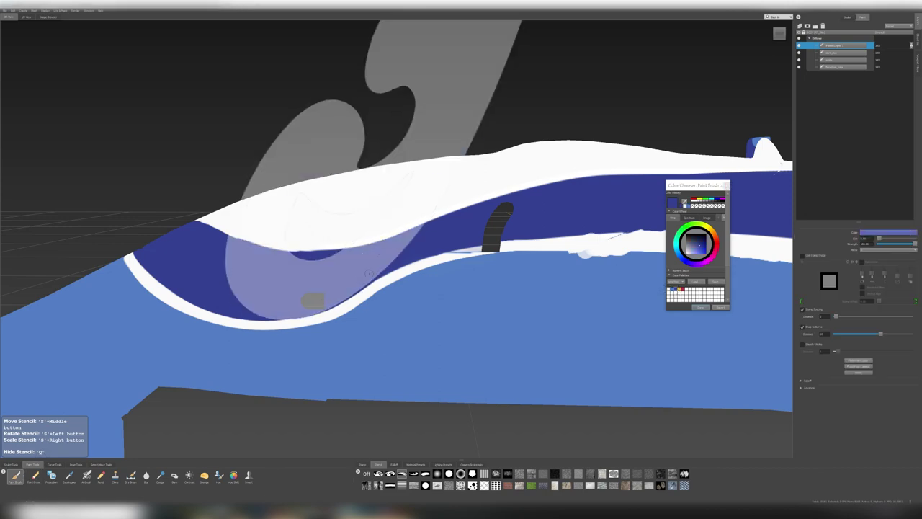
key(q)
key(q)
alt+drag(396, 252, 288, 230)
right_drag(433, 217, 547, 216)
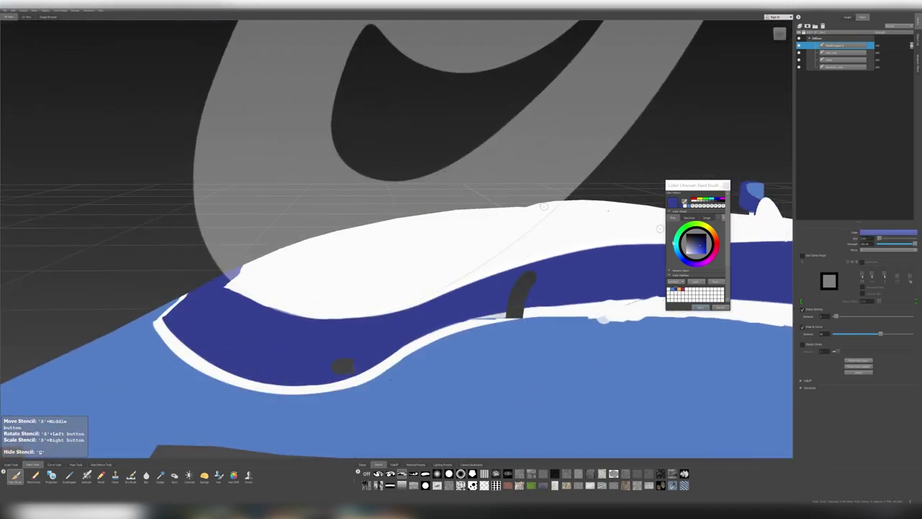
key(q)
mouse_move(544, 206)
alt+mouse_down()
mouse_move(504, 231)
mouse_move(534, 281)
alt+mouse_up()
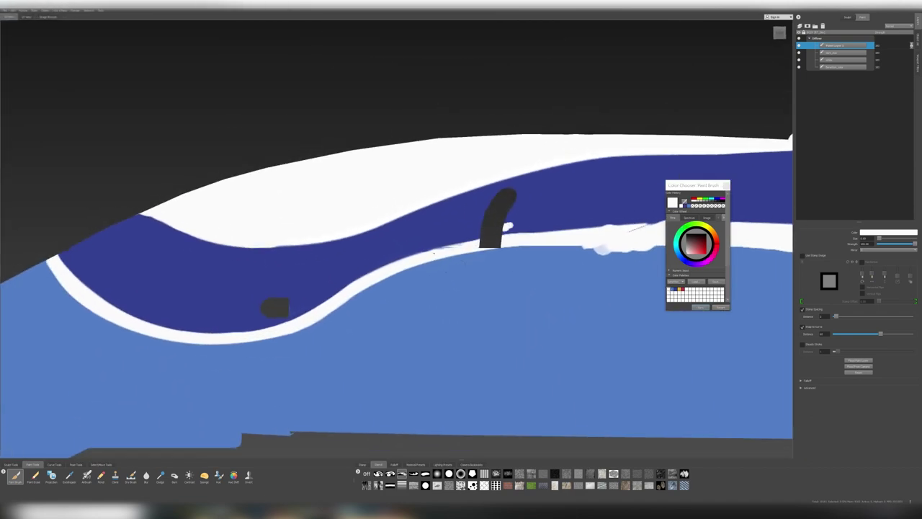
alt+drag(433, 252, 497, 271)
mouse_move(434, 291)
alt+mouse_down()
mouse_move(367, 306)
mouse_move(381, 311)
alt+mouse_up()
click(367, 306)
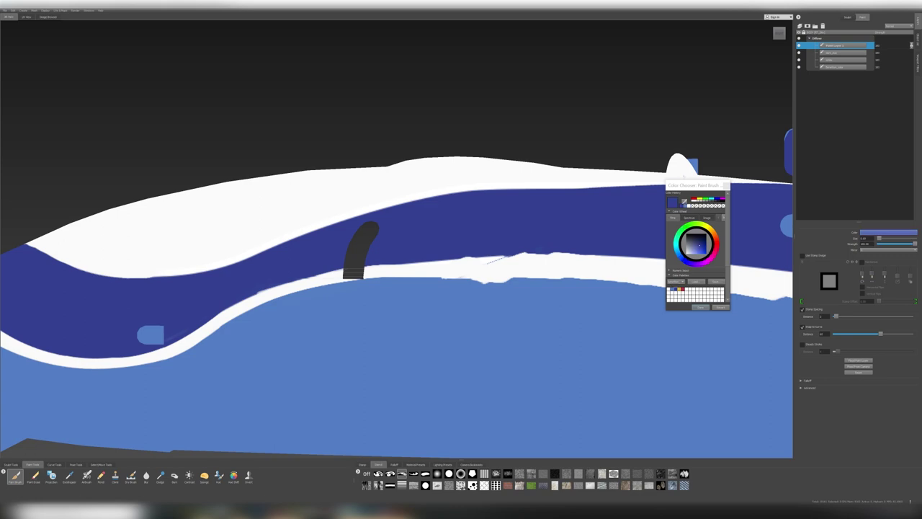
- Enlarge, rotate and shift the stencil left, then turn the view toward the cockpit
alt+drag(425, 238, 444, 222)
key(q)
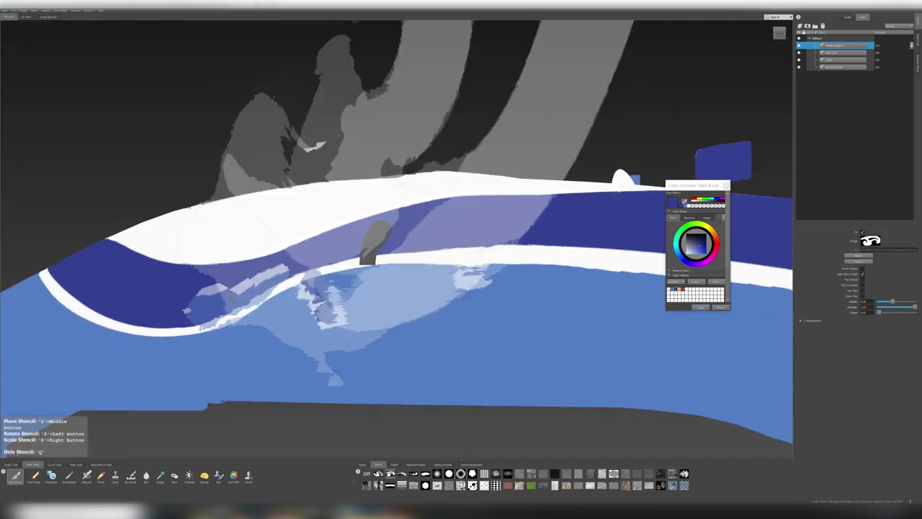
right_drag(444, 222, 443, 250)
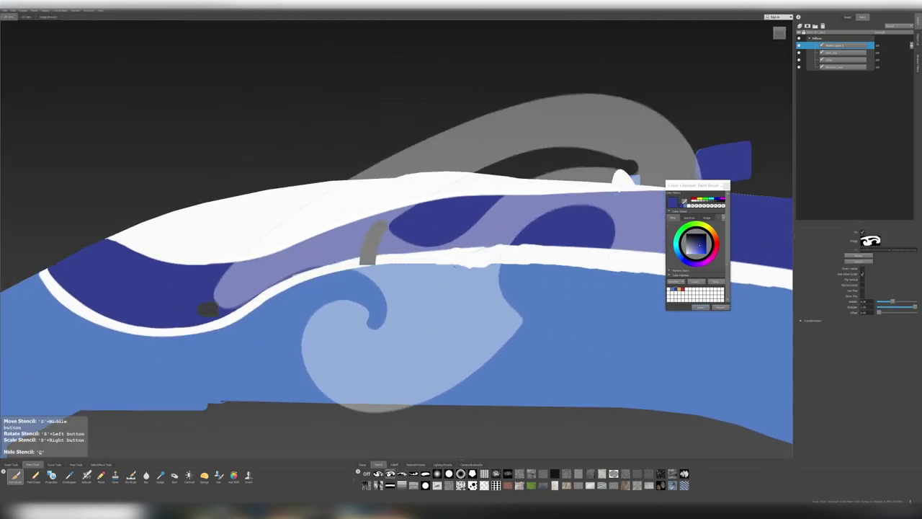
drag(444, 251, 352, 314)
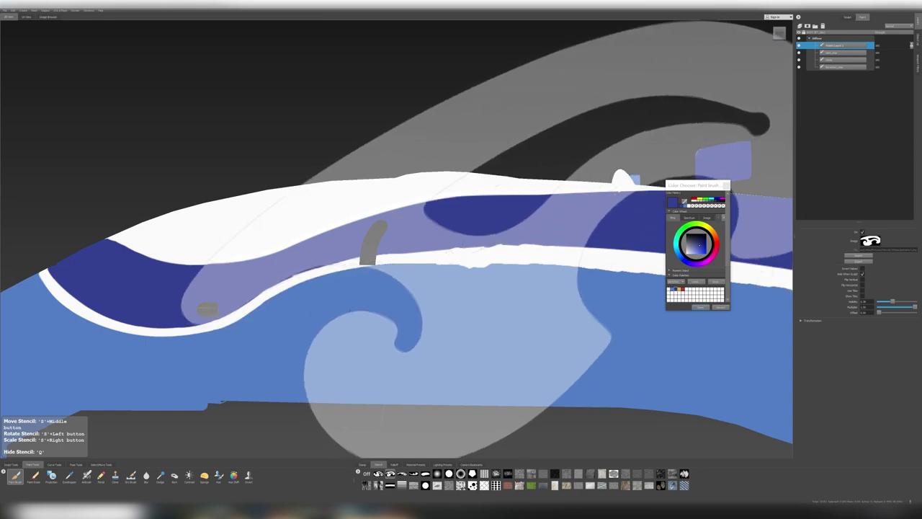
key(q)
key(q)
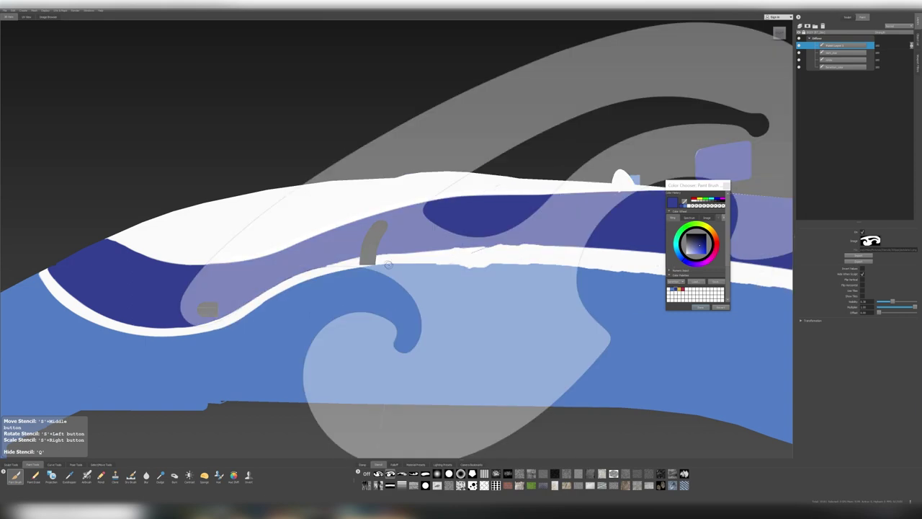
key(q)
key(q)
key(q)
key(q)
mouse_move(277, 284)
middle_down()
mouse_move(287, 326)
mouse_move(381, 154)
middle_up()
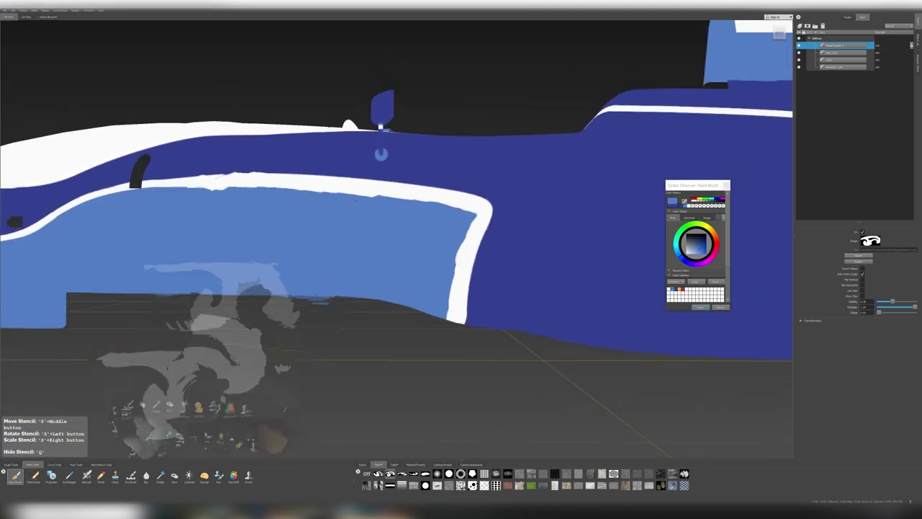
- Zoom in on the side panel and shift and enlarge the stencil over it
right_drag(382, 153, 384, 225)
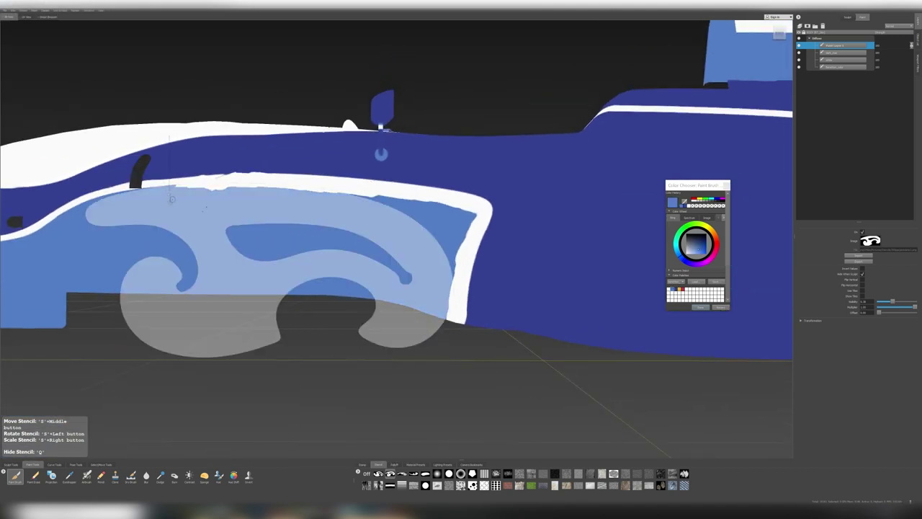
middle_drag(171, 199, 226, 198)
right_drag(459, 268, 434, 225)
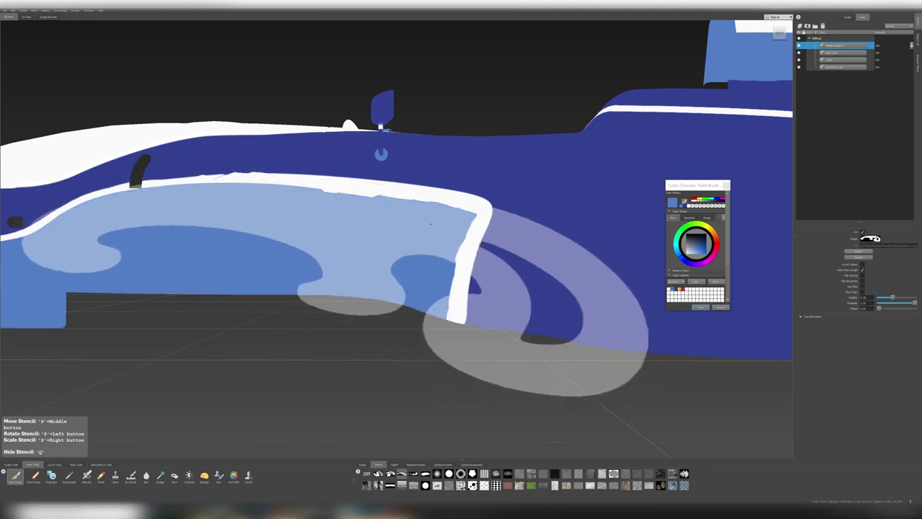
key(q)
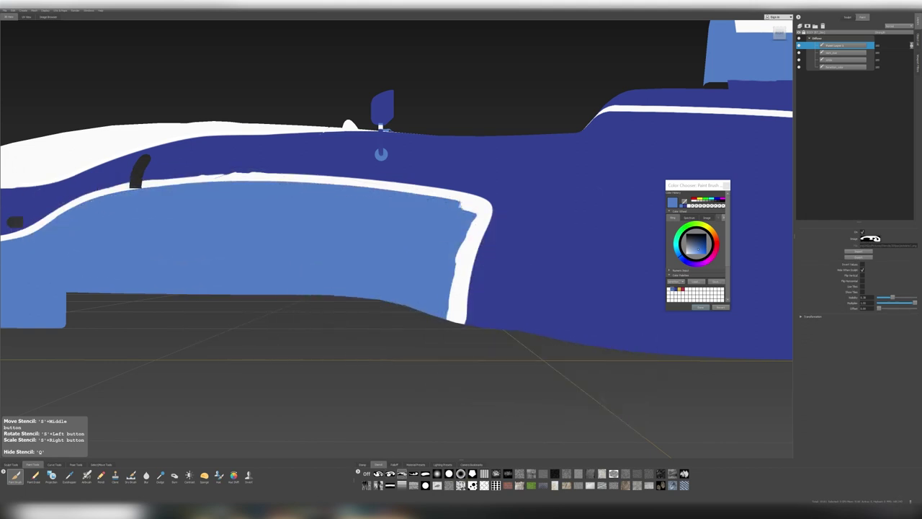
key(q)
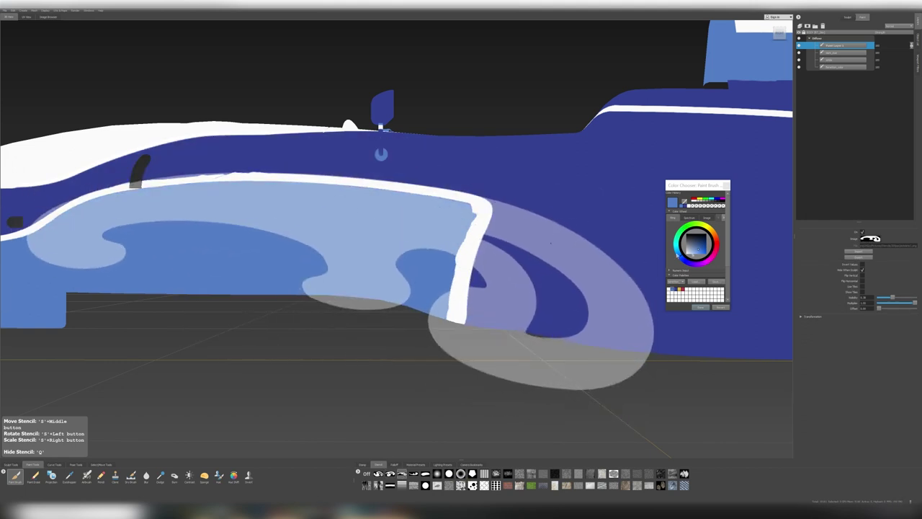
key(q)
key(q)
key(q)
key(q)
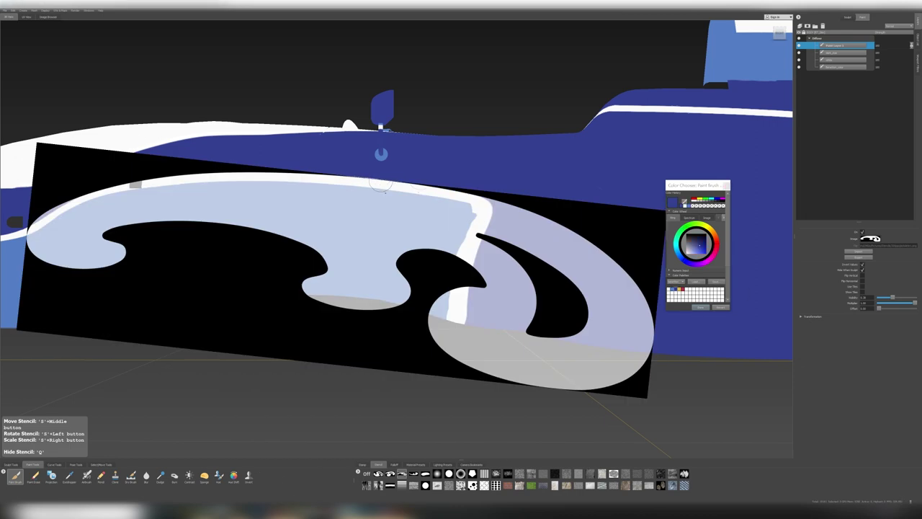
- Pick dark blue and fit the stencil into a vertical curve over the panel
click(379, 281)
middle_drag(380, 281, 379, 345)
drag(380, 346, 461, 302)
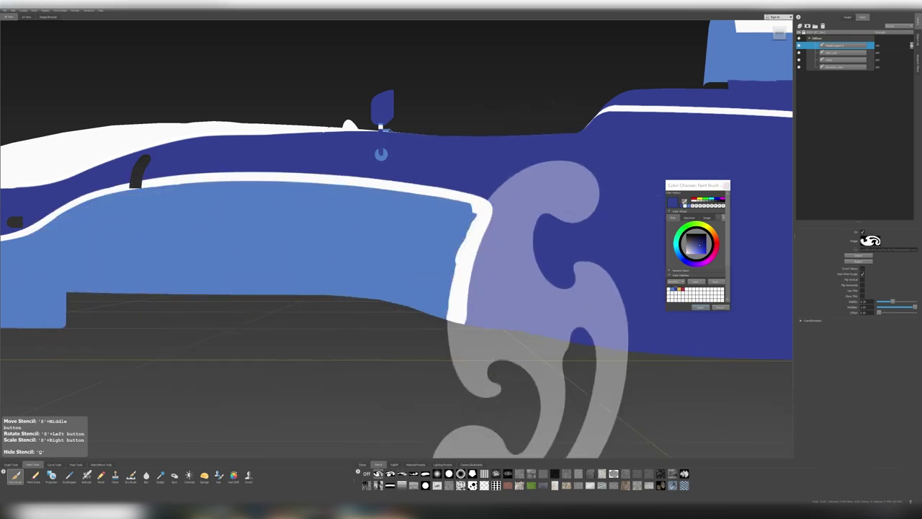
right_drag(461, 303, 418, 288)
drag(418, 288, 392, 266)
right_drag(393, 267, 432, 238)
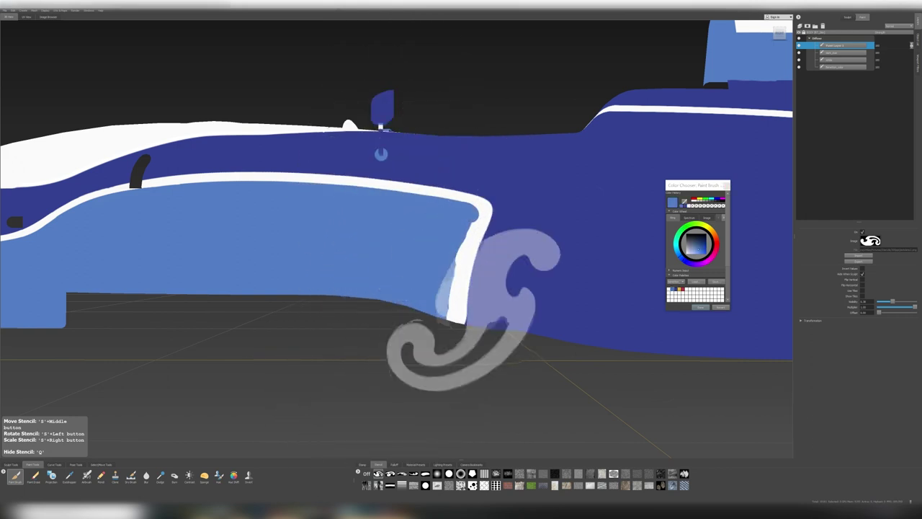
right_drag(432, 238, 490, 302)
drag(490, 302, 519, 317)
right_drag(484, 263, 523, 234)
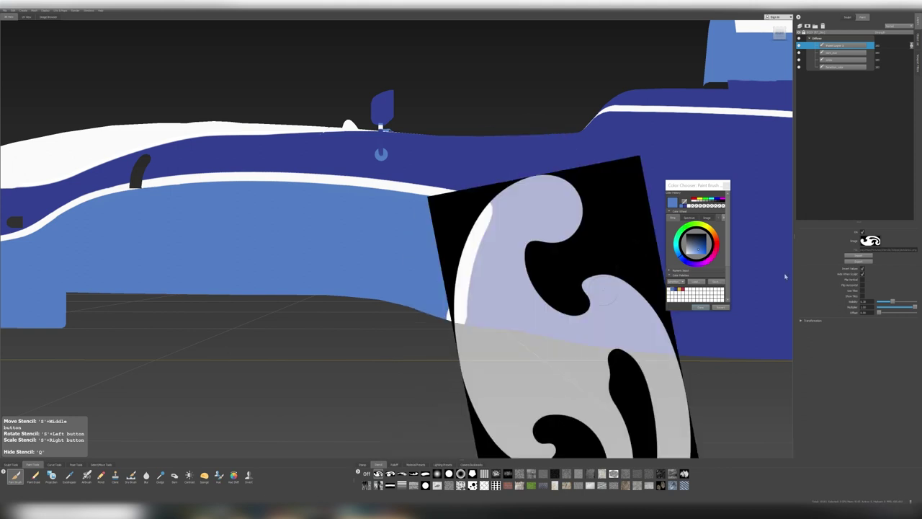
- Extend the white border up the panel's right edge, then check it from a frontal angle
key(q)
key(q)
key(q)
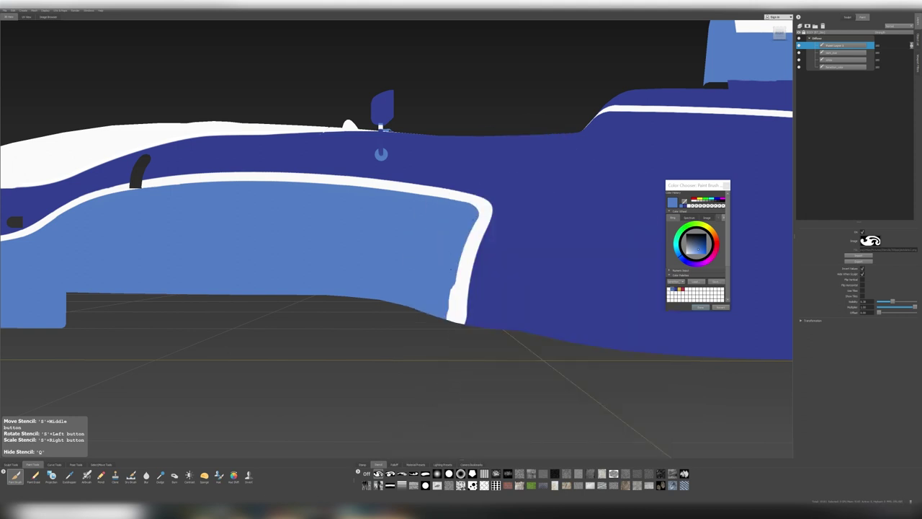
mouse_move(451, 269)
mouse_down()
mouse_move(460, 249)
mouse_move(502, 232)
mouse_up()
key(q)
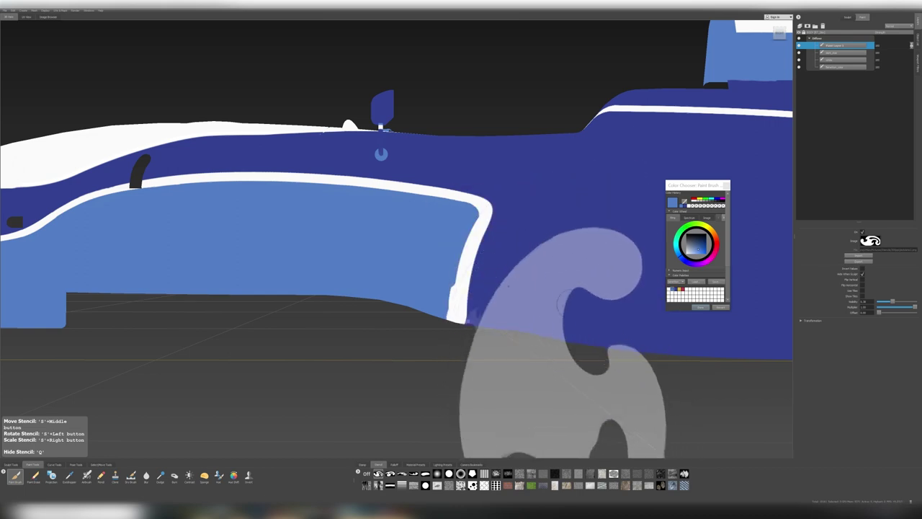
right_drag(502, 232, 547, 216)
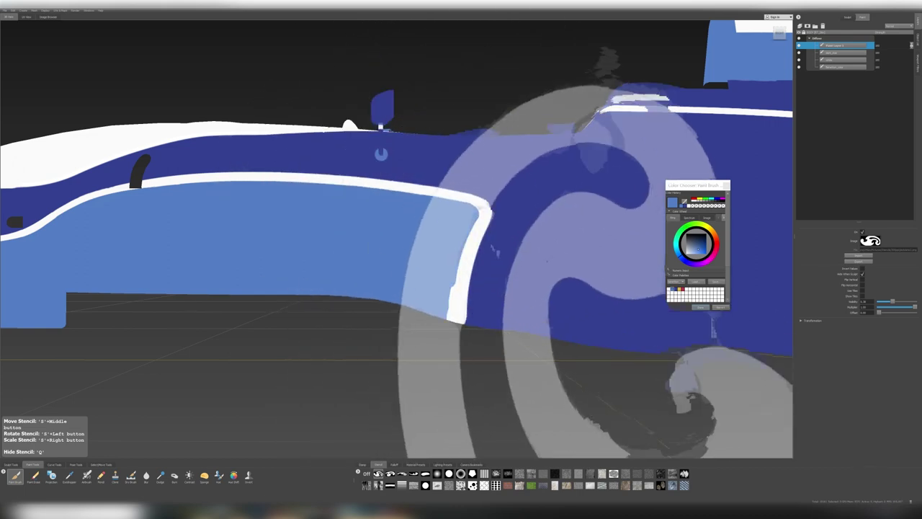
key(q)
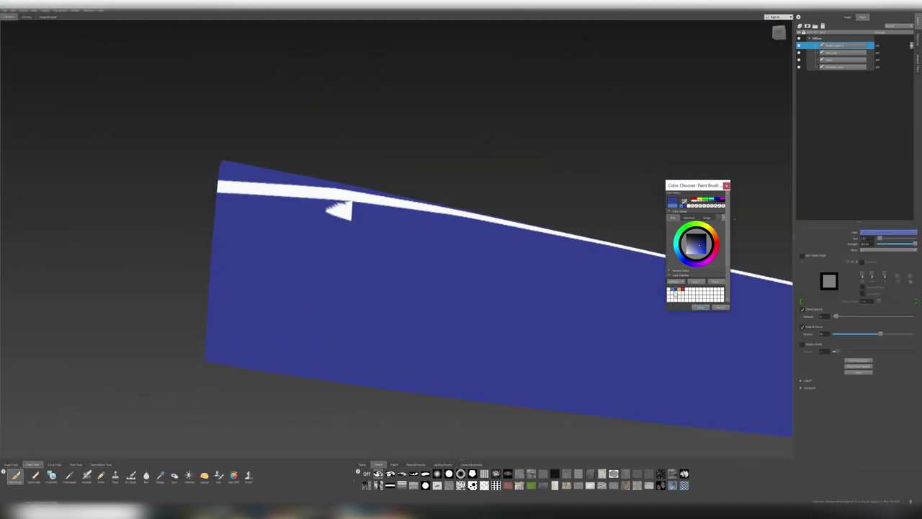
middle_drag(339, 209, 461, 212)
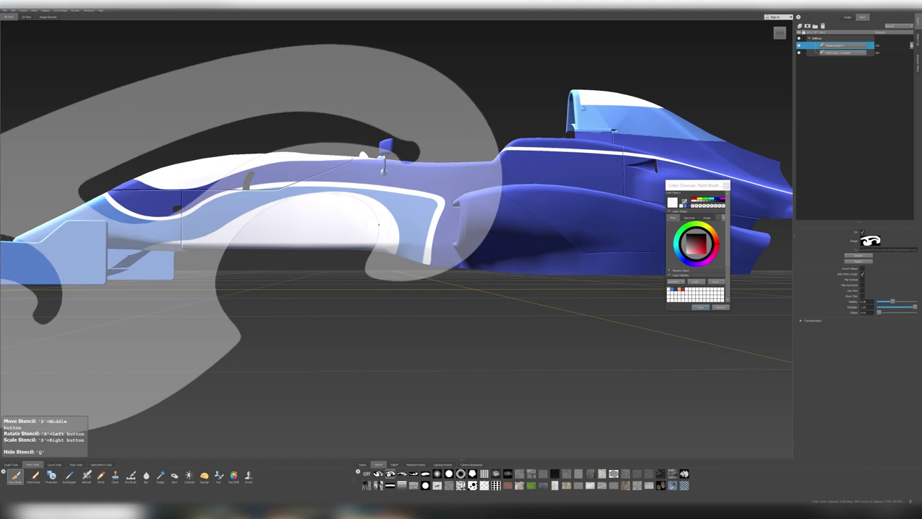
- Show the stencil over the car's side and shrink it toward the lower left
key(q)
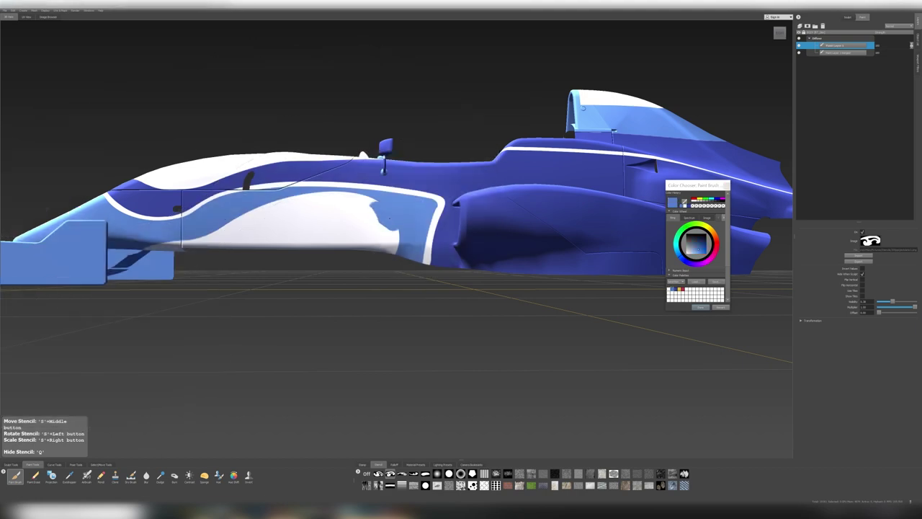
key(q)
key(q)
key(q)
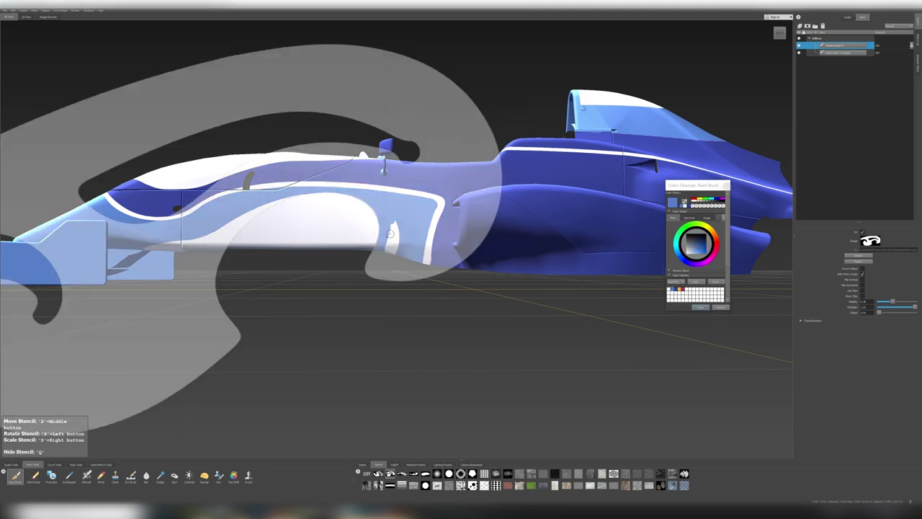
key(q)
key(q)
key(q)
key(q)
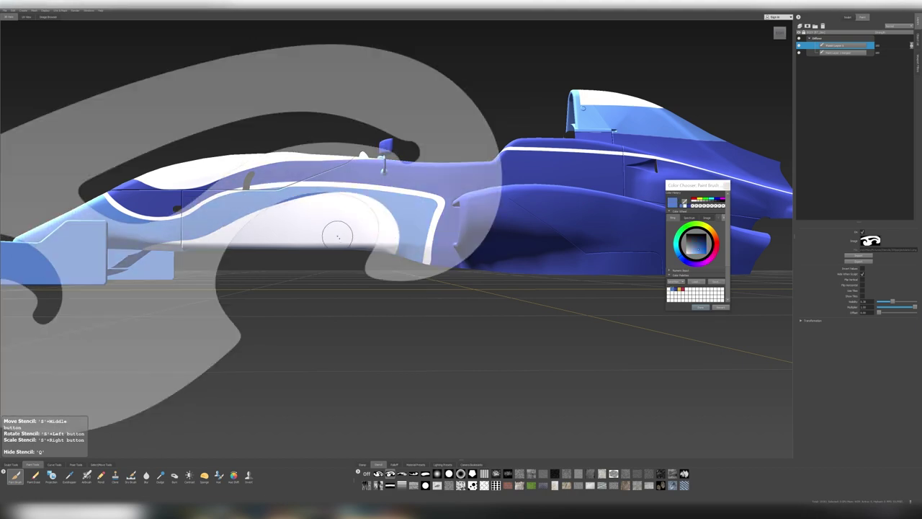
key(q)
key(q)
key(q)
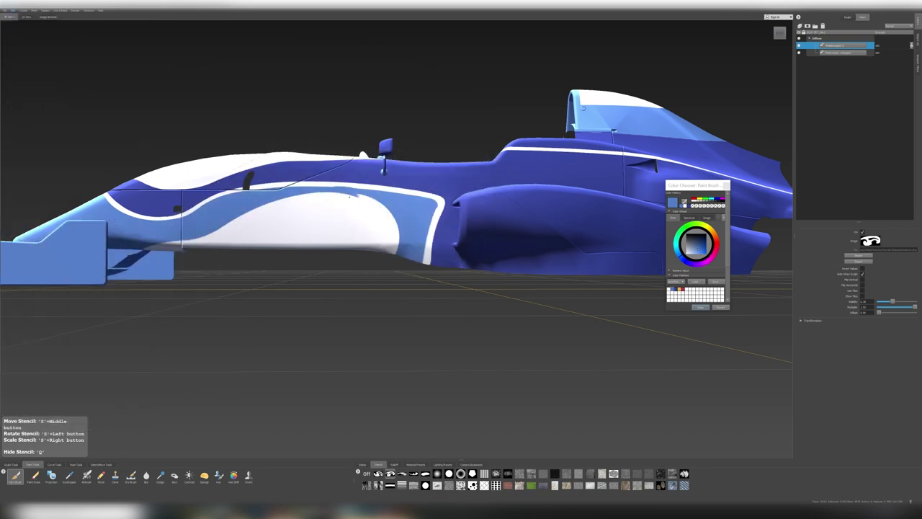
key(q)
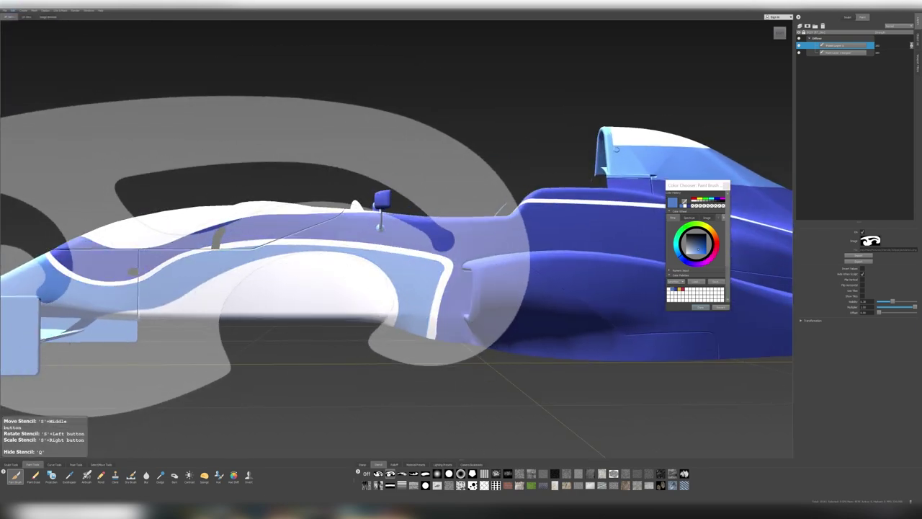
key(q)
key(q)
key(q)
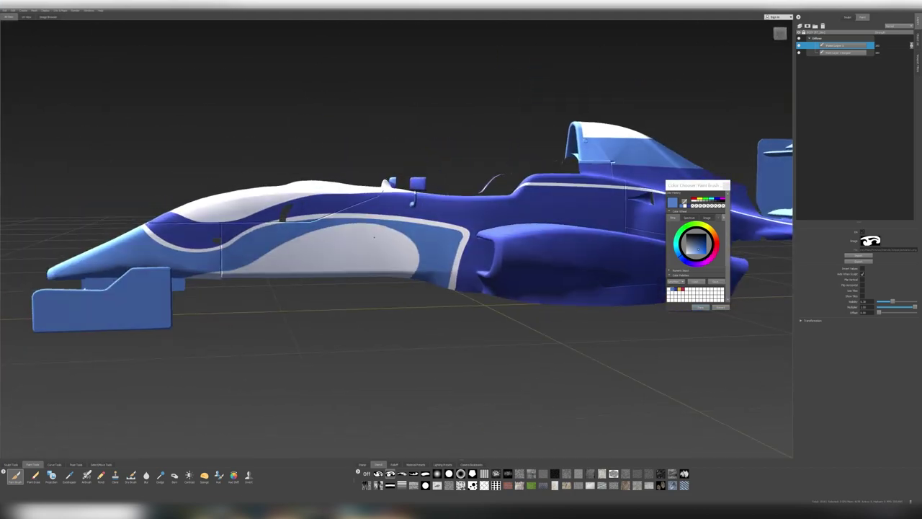
key(q)
right_drag(419, 246, 306, 236)
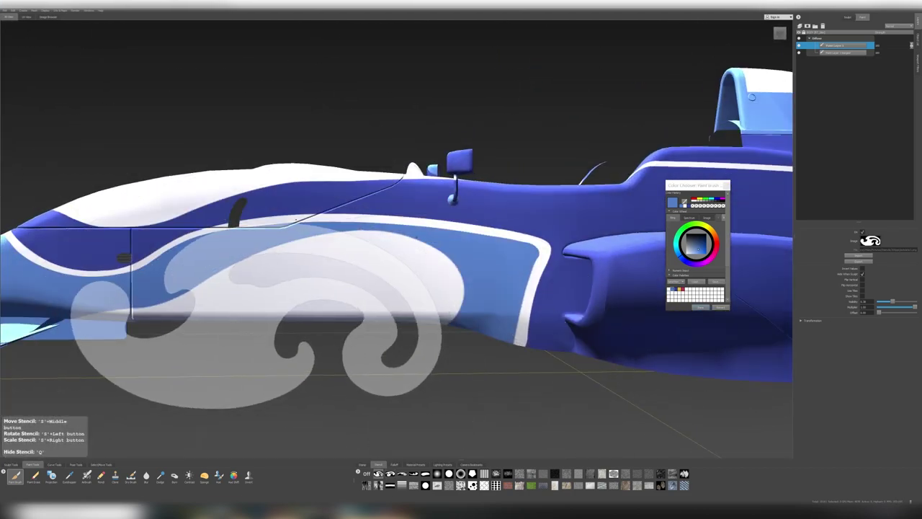
- Scale the stencil up and move it down-right over the lower body
key(q)
key(q)
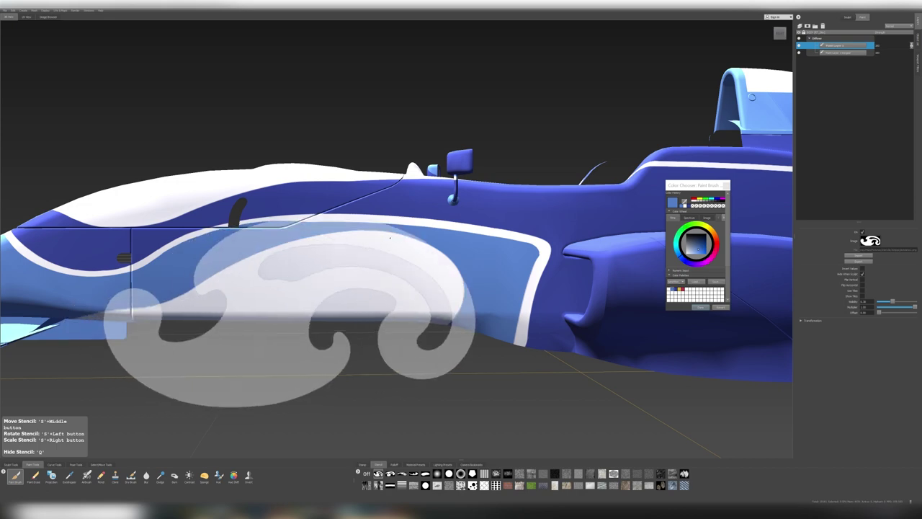
right_drag(251, 232, 341, 238)
key(q)
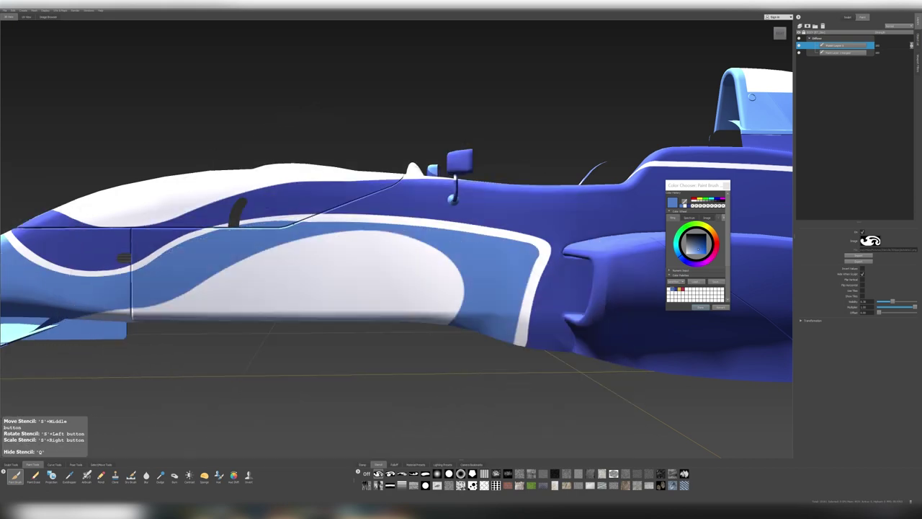
key(q)
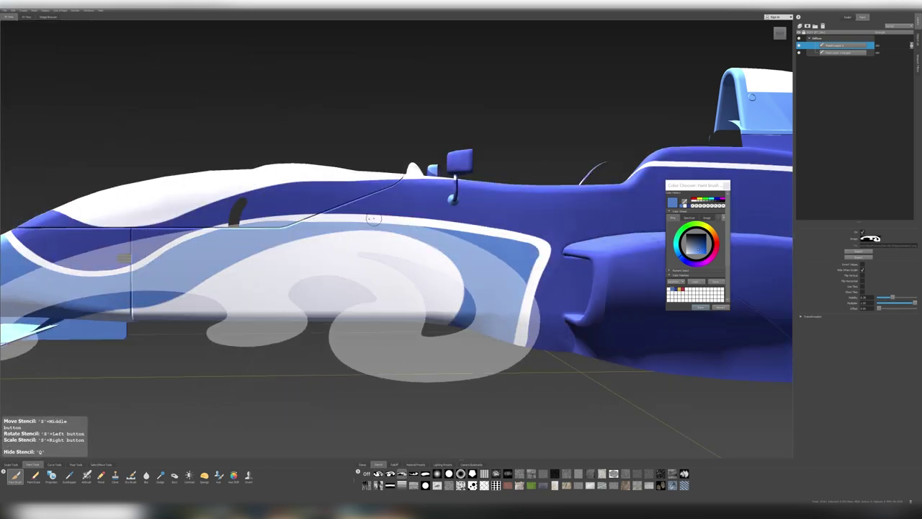
key(q)
key(q)
key(q)
key(q)
right_drag(404, 240, 470, 248)
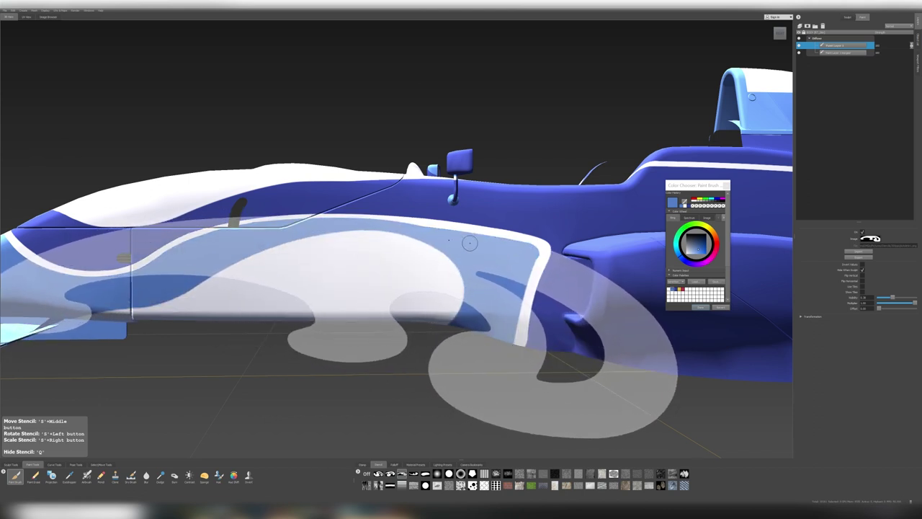
key(q)
key(q)
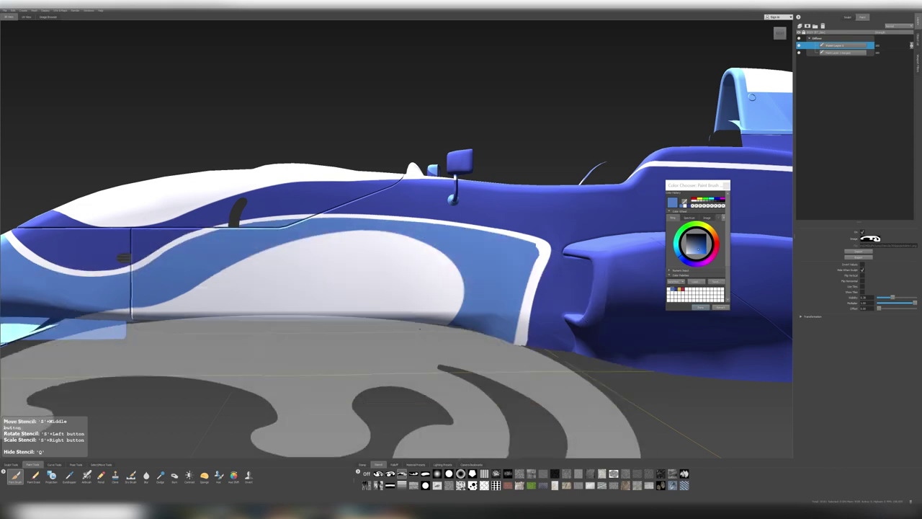
key(q)
- Paint the white swirl onto the sidepod, then rotate the stencil upright and move it up
drag(360, 288, 485, 286)
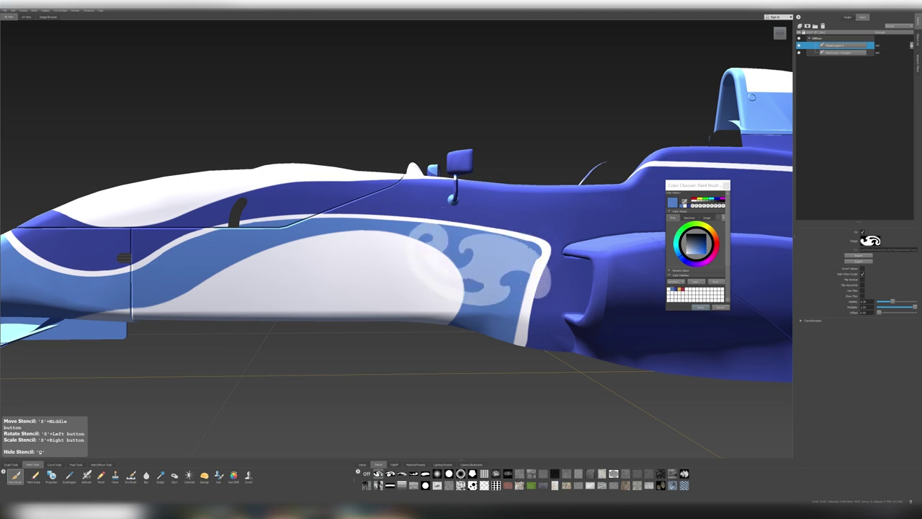
drag(490, 263, 562, 317)
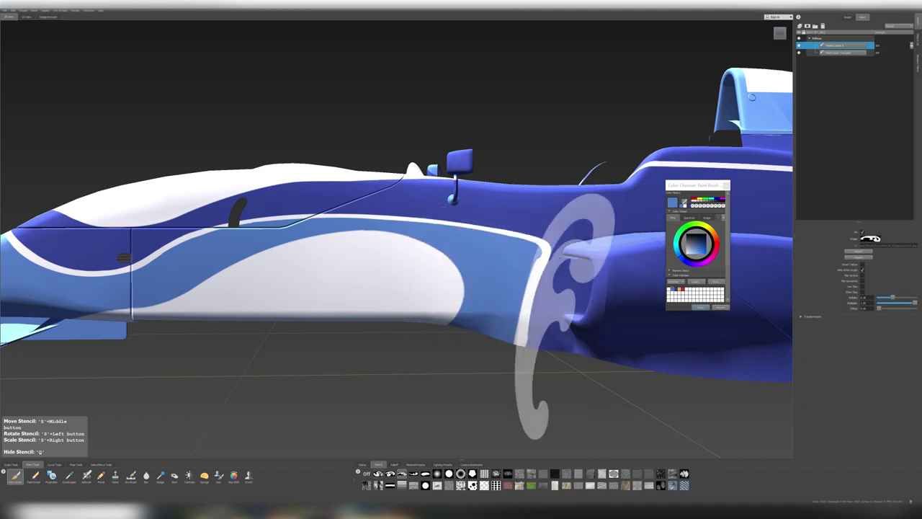
middle_drag(561, 317, 577, 216)
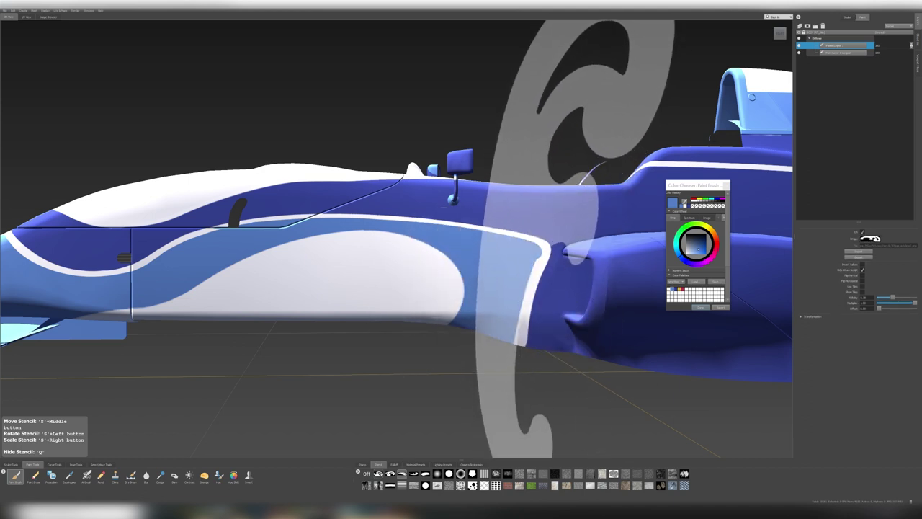
key(q)
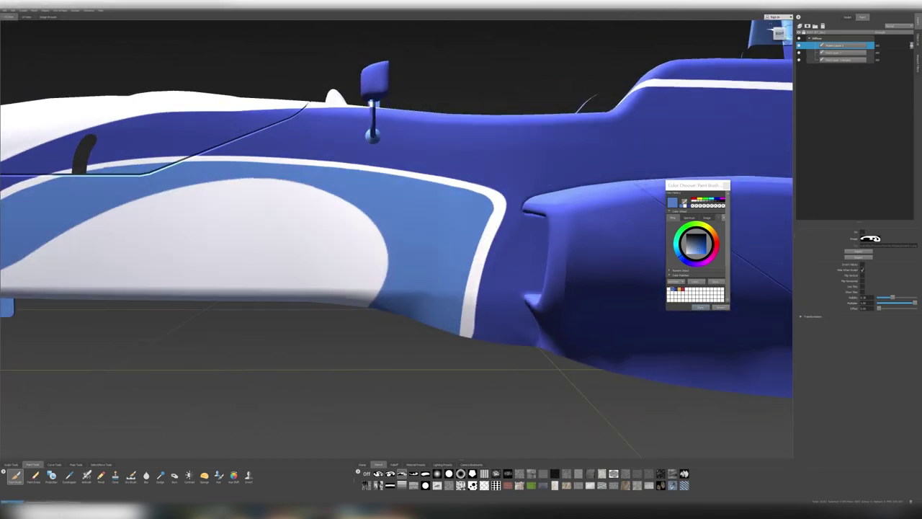
- Paint dark blue over the panel's rear edge, undoing and redoing to compare
key(q)
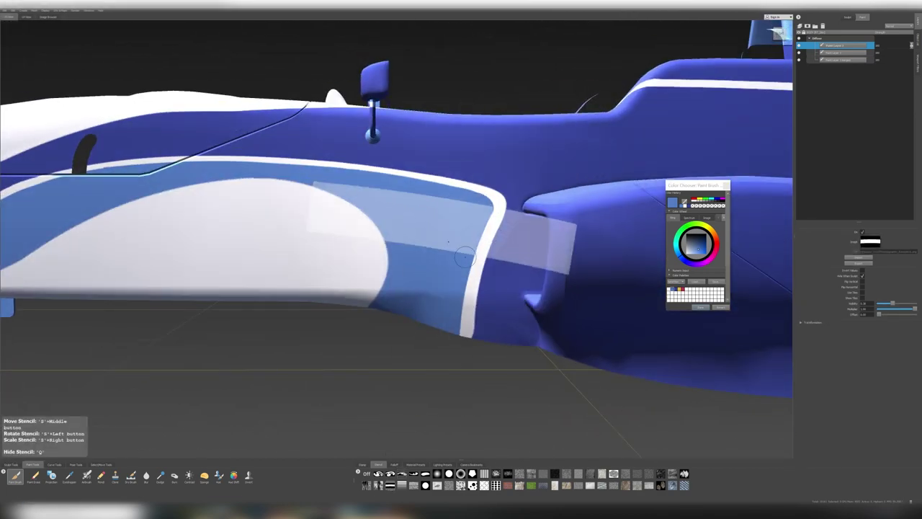
drag(375, 231, 440, 266)
key(q)
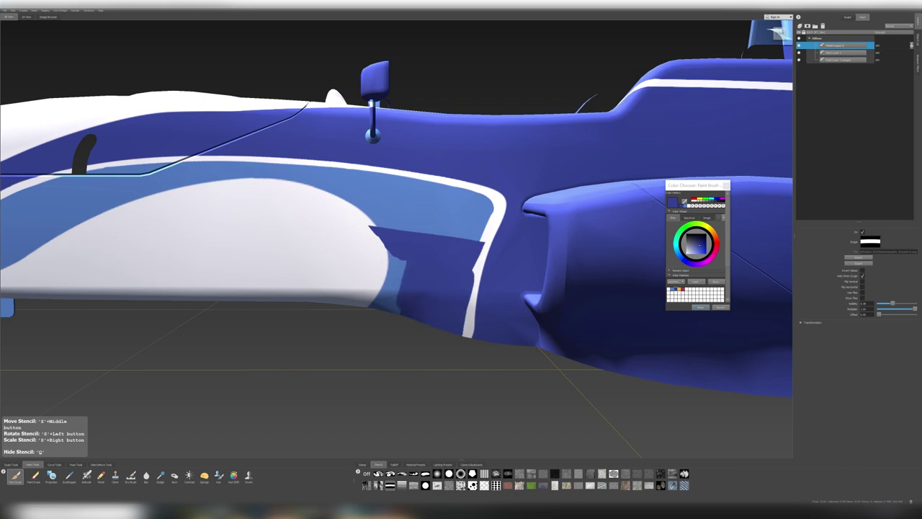
key(q)
key(ctrl+z)
key(q)
key(ctrl+y)
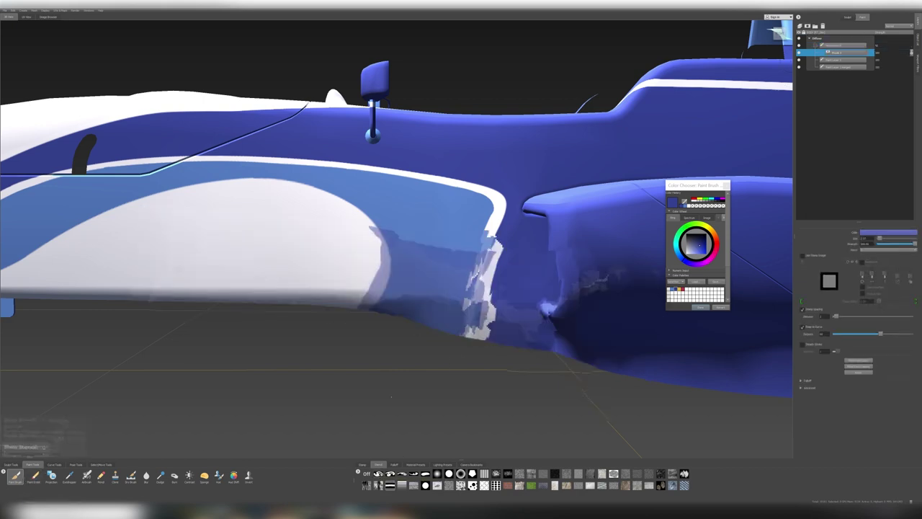
scroll(331, 311, up, 5)
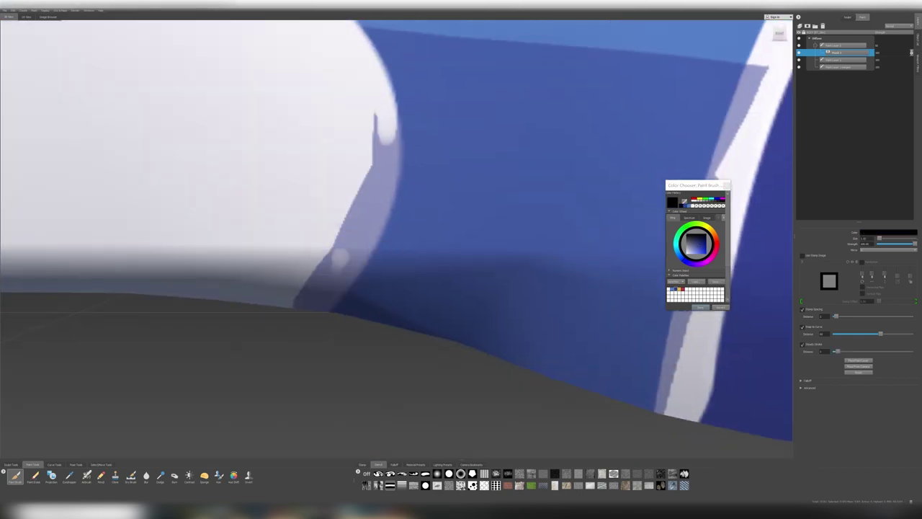
- Adjust the brush Falloff, reload the externally edited paint layer, and orbit the car
click(393, 464)
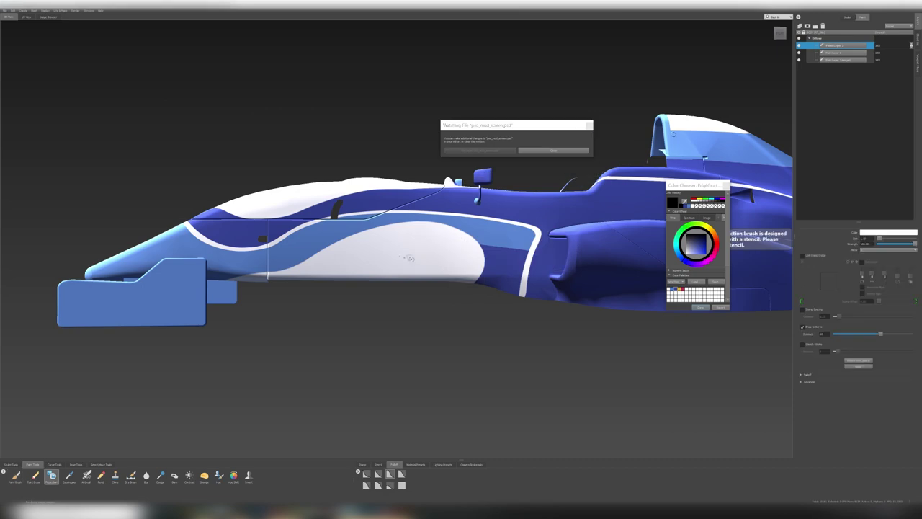
click(516, 153)
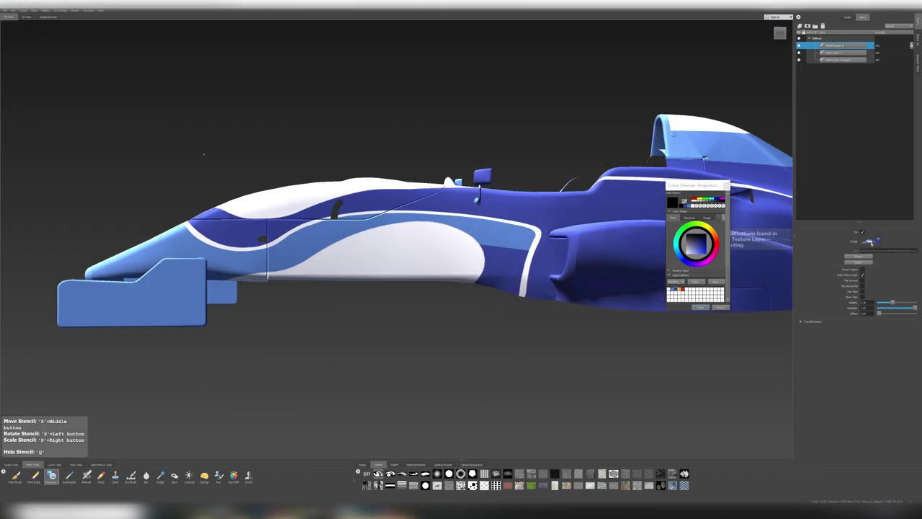
key(q)
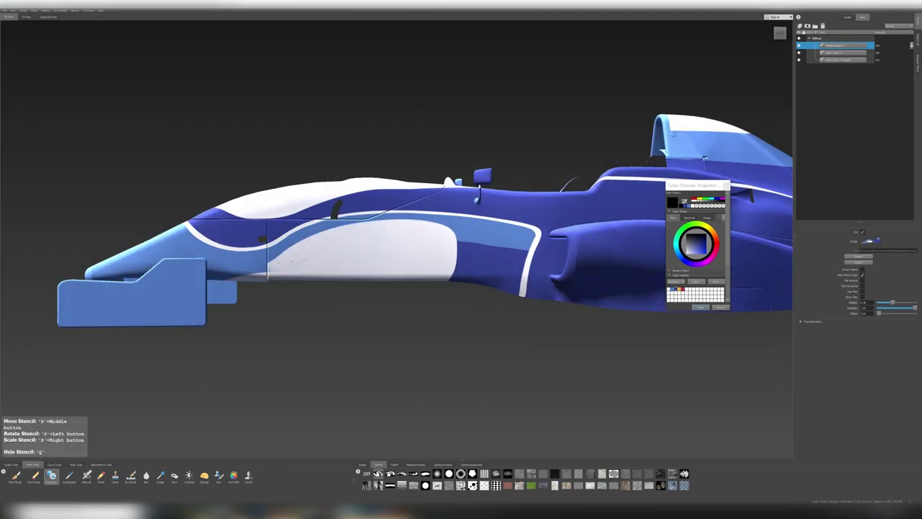
key(q)
alt+drag(396, 252, 446, 238)
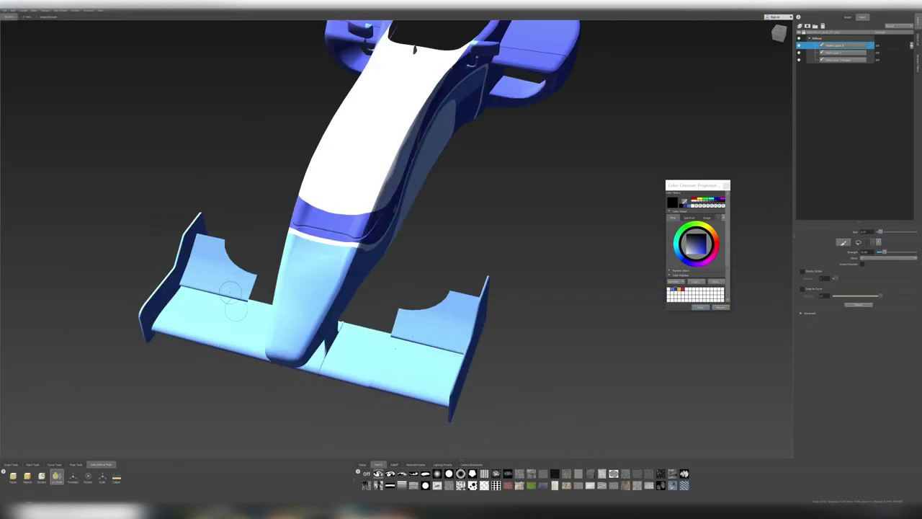
- Isolate the front wing and paint its lower area white
click(439, 349)
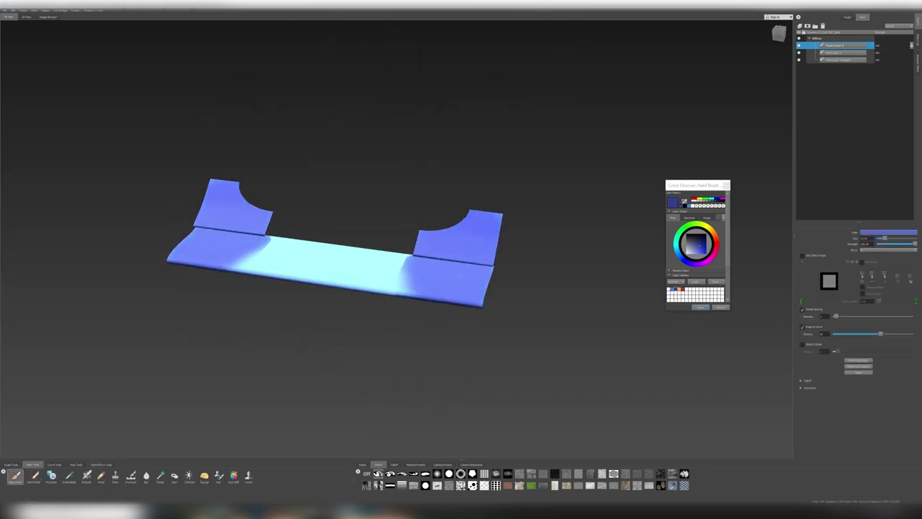
alt+drag(461, 288, 410, 187)
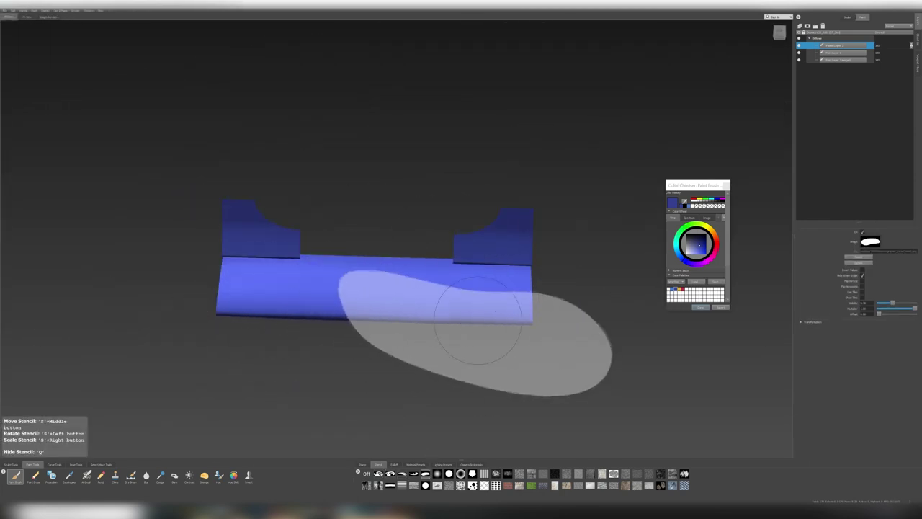
mouse_move(445, 292)
mouse_down()
mouse_move(392, 295)
mouse_move(423, 295)
mouse_move(483, 198)
mouse_move(504, 225)
mouse_move(502, 209)
mouse_move(207, 95)
mouse_up()
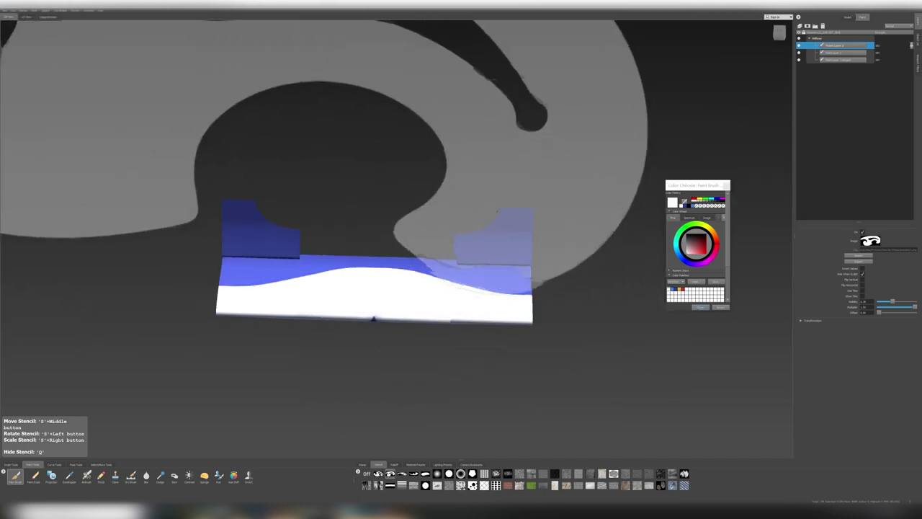
- Move and enlarge the French-curve stencil over the wing to shape the white curve
middle_drag(207, 96, 556, 220)
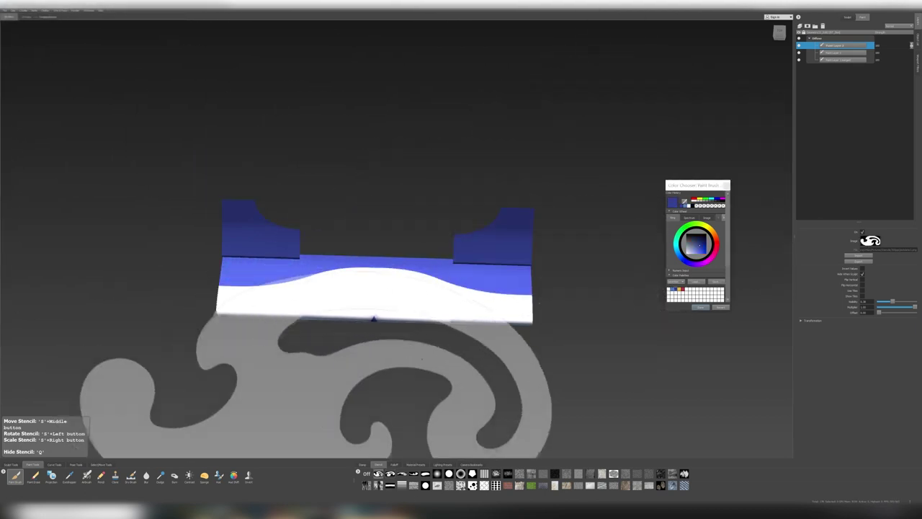
mouse_move(375, 324)
middle_down()
mouse_move(382, 293)
mouse_move(394, 302)
middle_up()
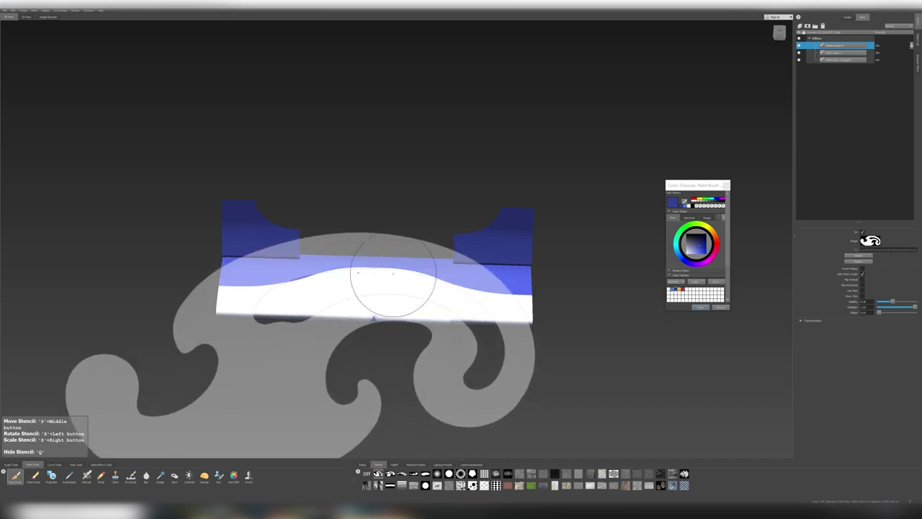
key(q)
key(q)
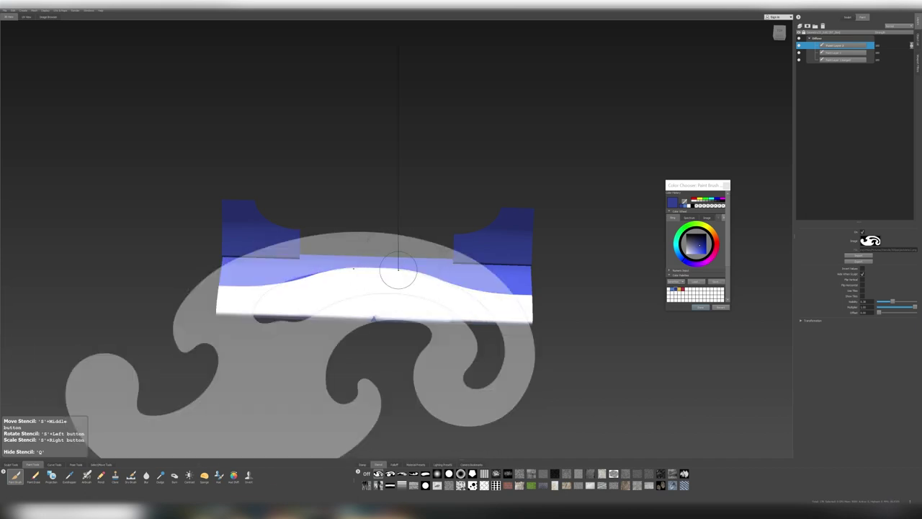
mouse_move(398, 270)
right_down()
mouse_move(381, 268)
mouse_move(421, 254)
right_up()
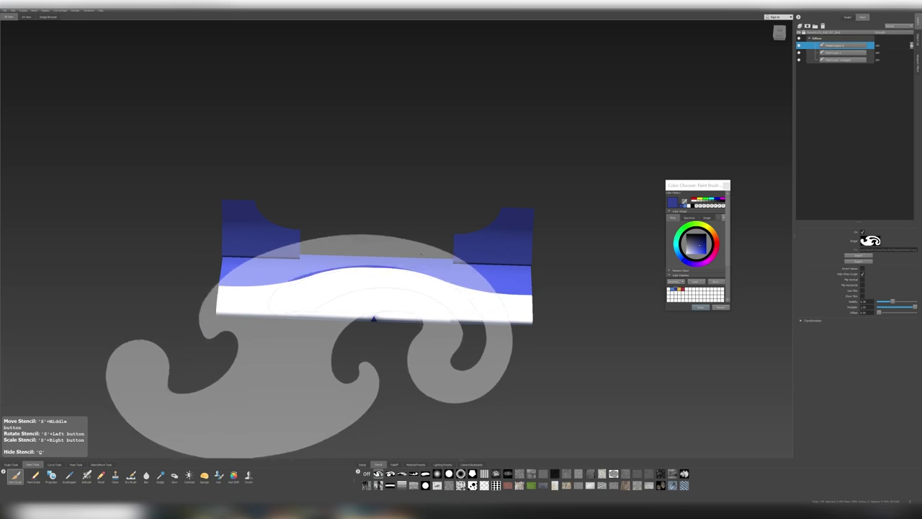
key(q)
alt+drag(423, 265, 425, 288)
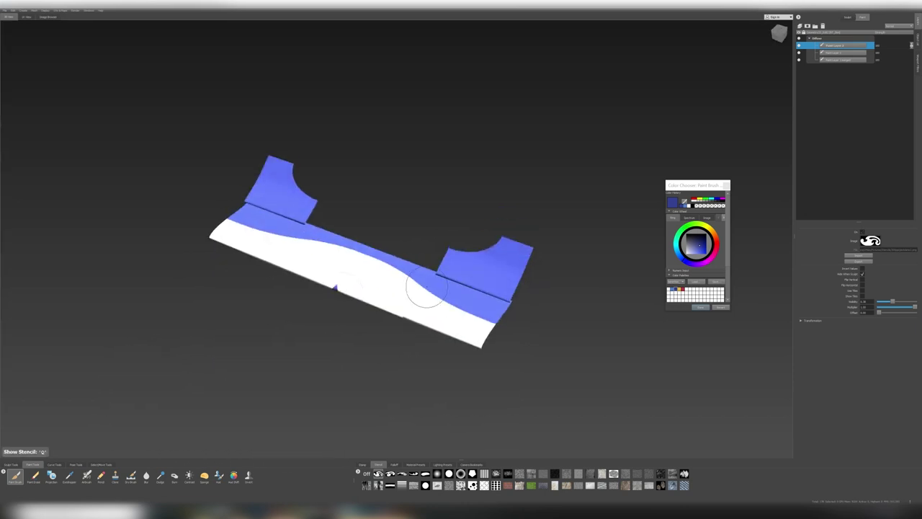
alt+drag(342, 287, 381, 288)
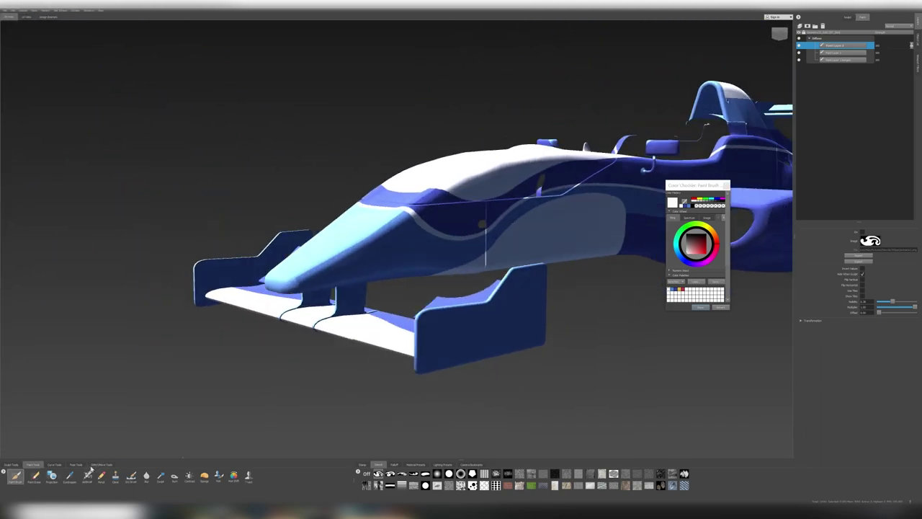
- Select the two front-wing pieces and apply a strip stencil over them
drag(350, 297, 310, 306)
alt+drag(481, 224, 452, 228)
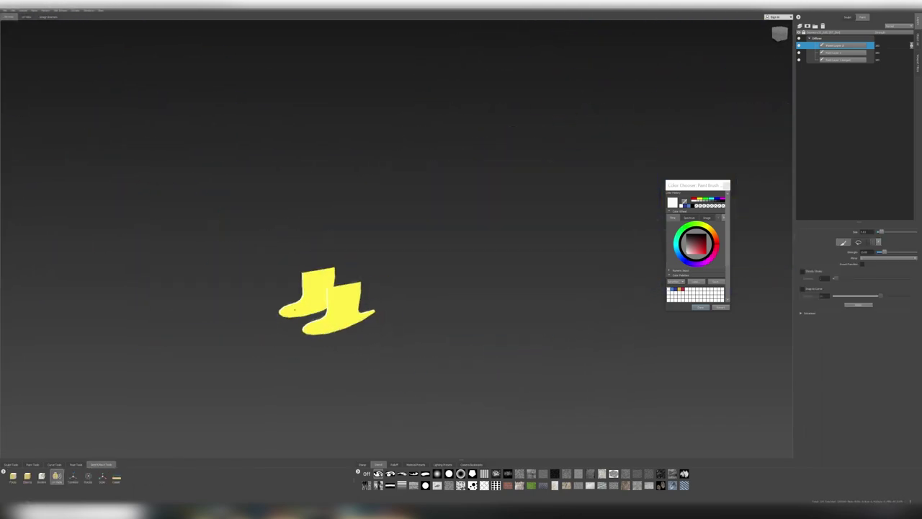
click(19, 477)
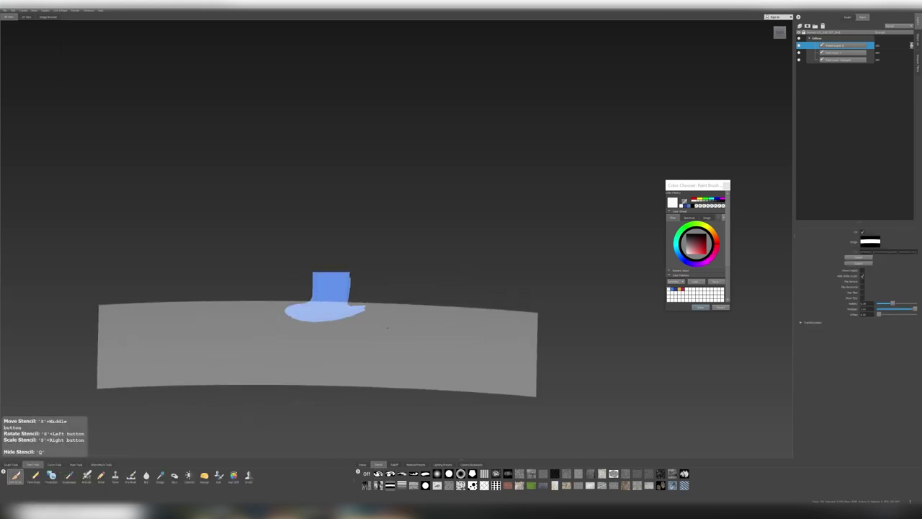
alt+drag(449, 312, 541, 310)
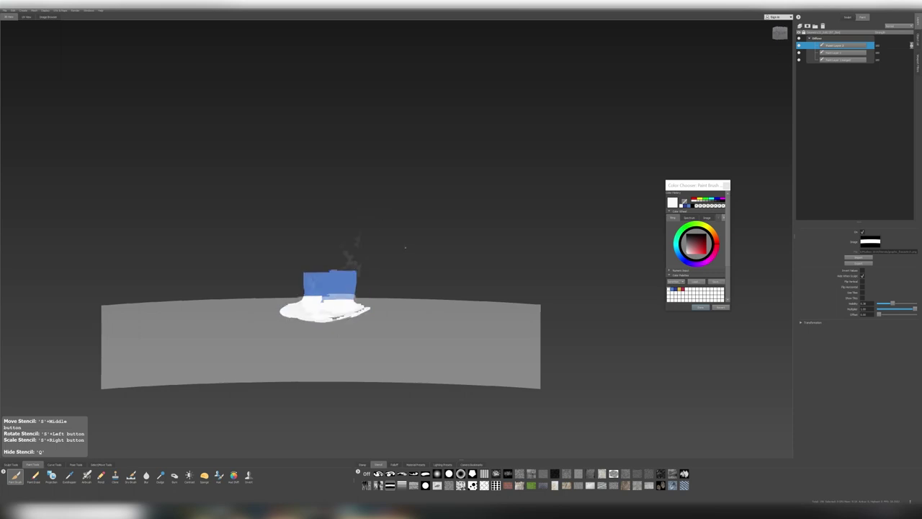
alt+drag(541, 310, 648, 309)
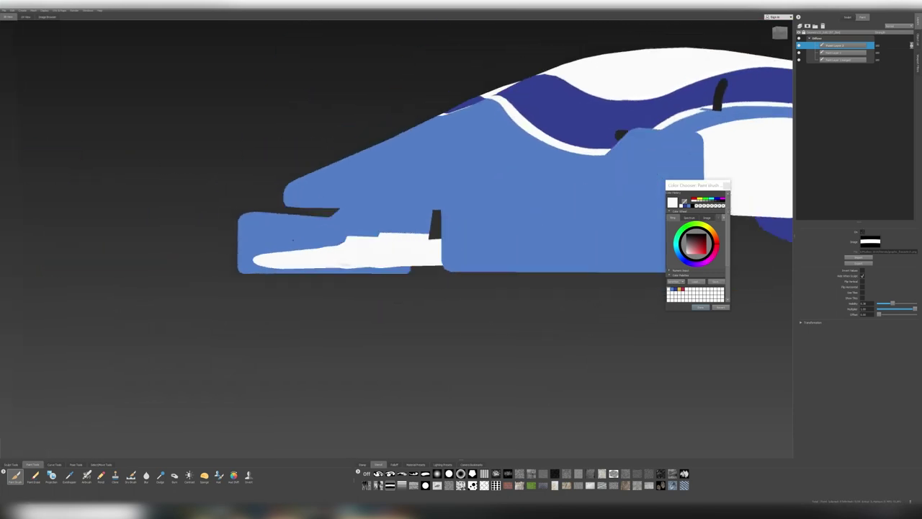
- Pick blue as the paint colour and zoom in close on the front wing
alt+drag(397, 244, 382, 186)
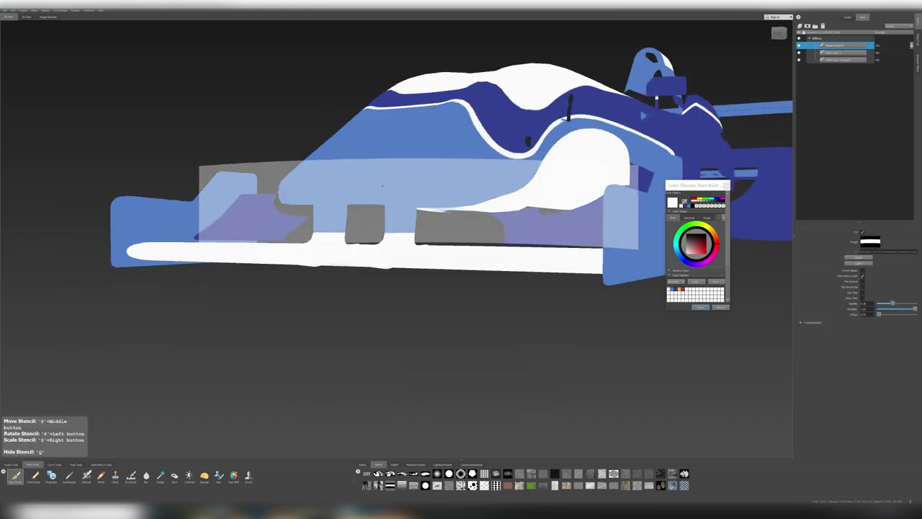
click(673, 288)
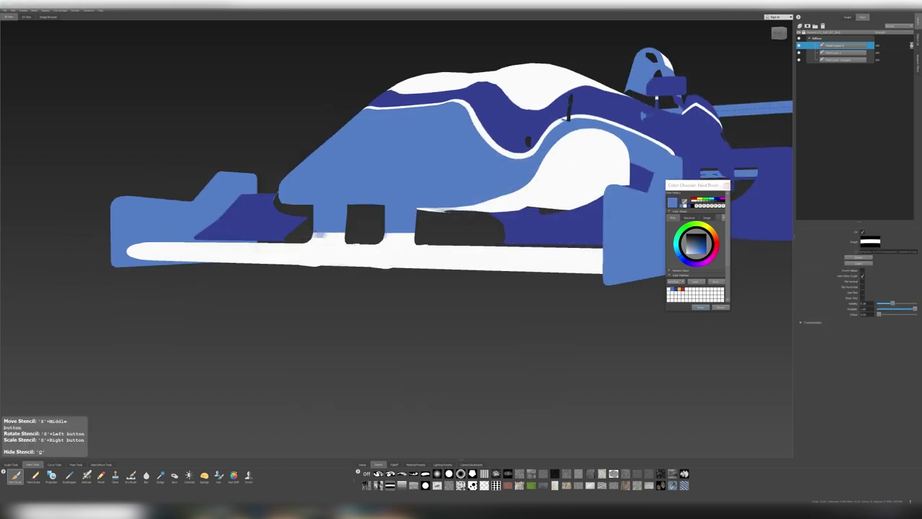
mouse_move(432, 227)
alt+mouse_down()
mouse_move(542, 227)
mouse_move(360, 216)
mouse_move(504, 237)
alt+mouse_up()
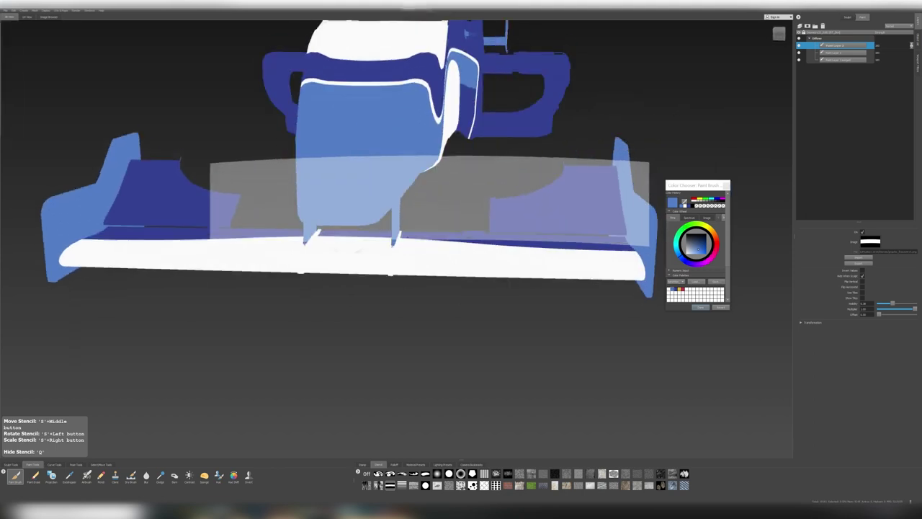
alt+right_drag(504, 238, 667, 296)
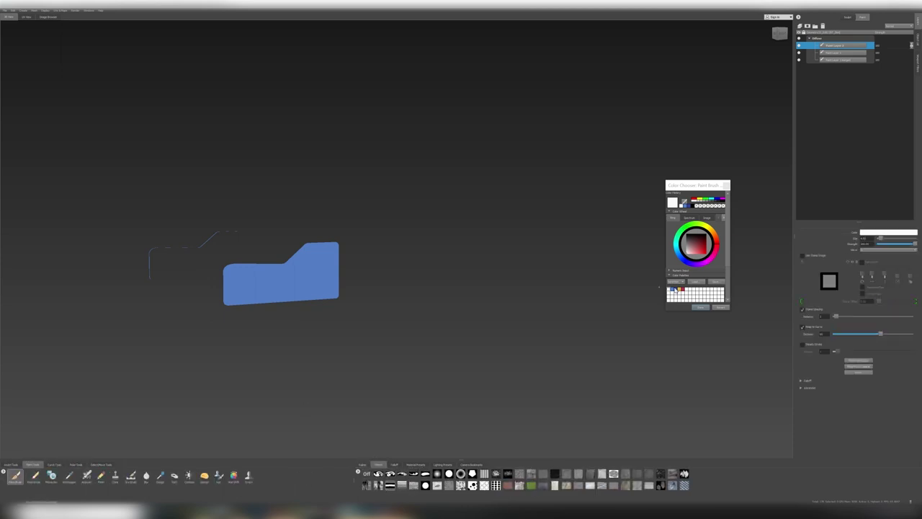
- Load the striped stencil and paint dark blue strokes across the endplate's lower part
click(401, 485)
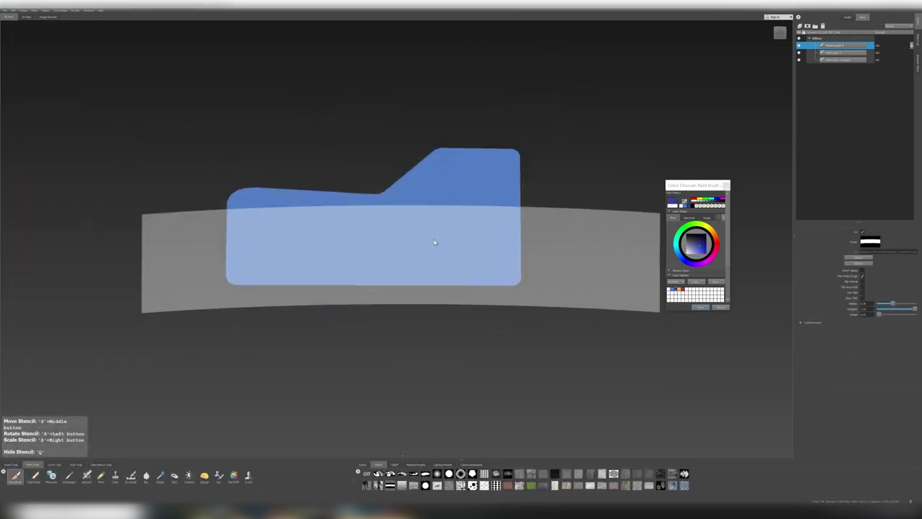
key(q)
drag(351, 243, 229, 232)
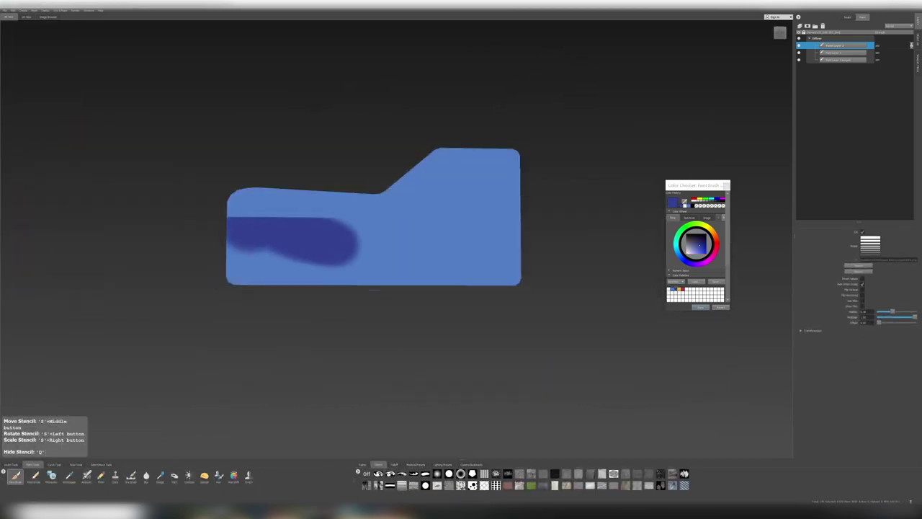
key(q)
scroll(493, 261, down, 1)
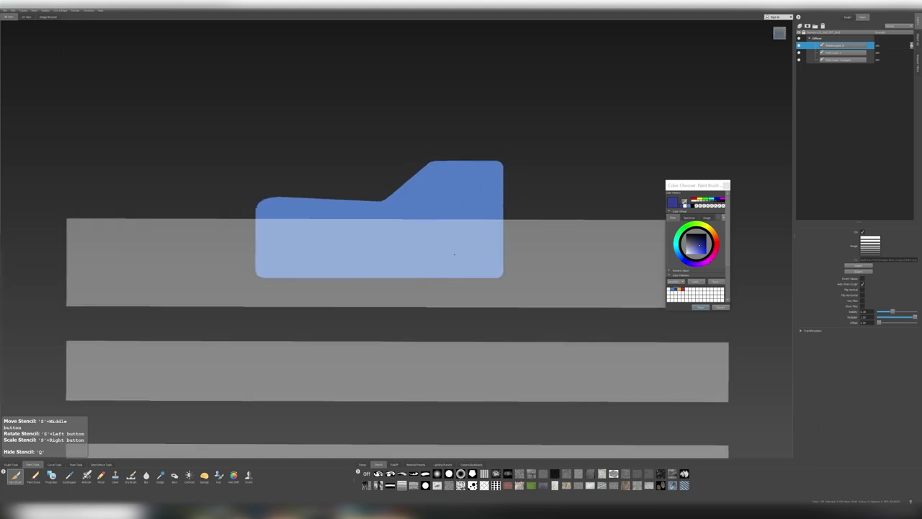
key(q)
drag(325, 247, 249, 209)
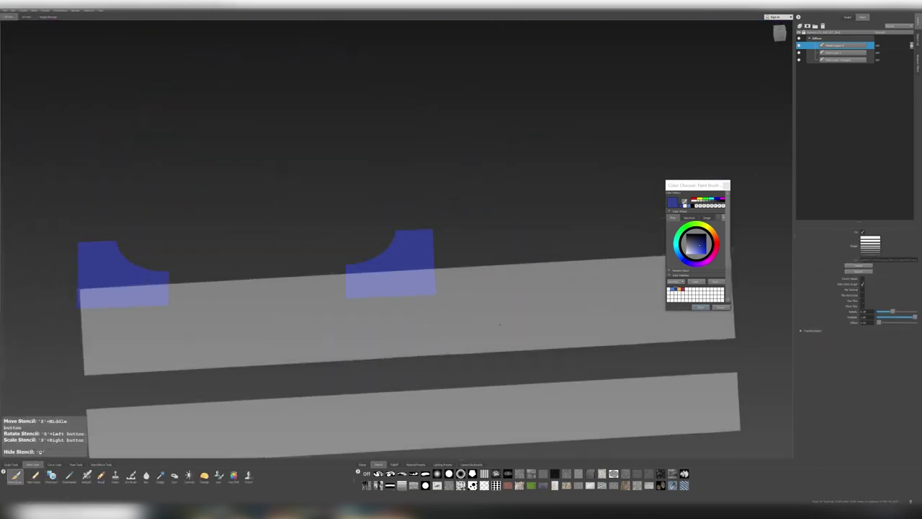
- Resize the strips stencil and nudge its bands lower over the flat wing elements
right_drag(499, 325, 474, 290)
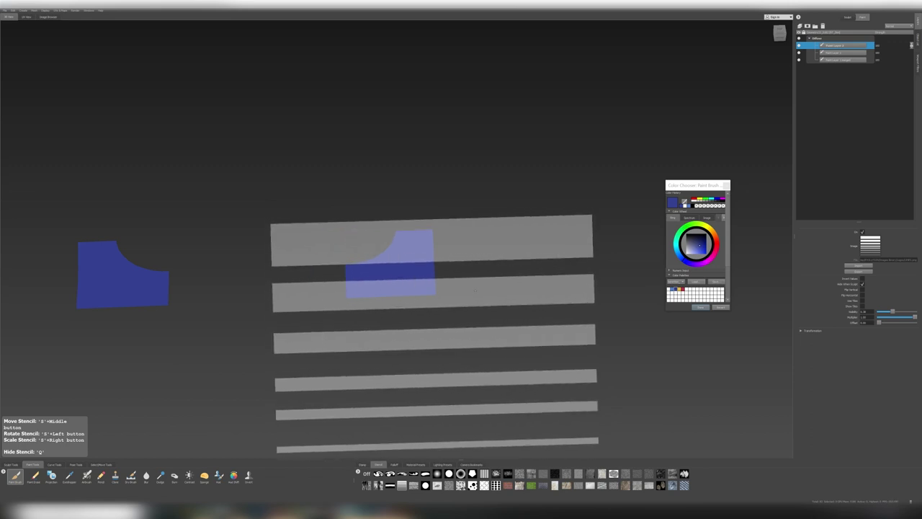
right_drag(474, 290, 491, 261)
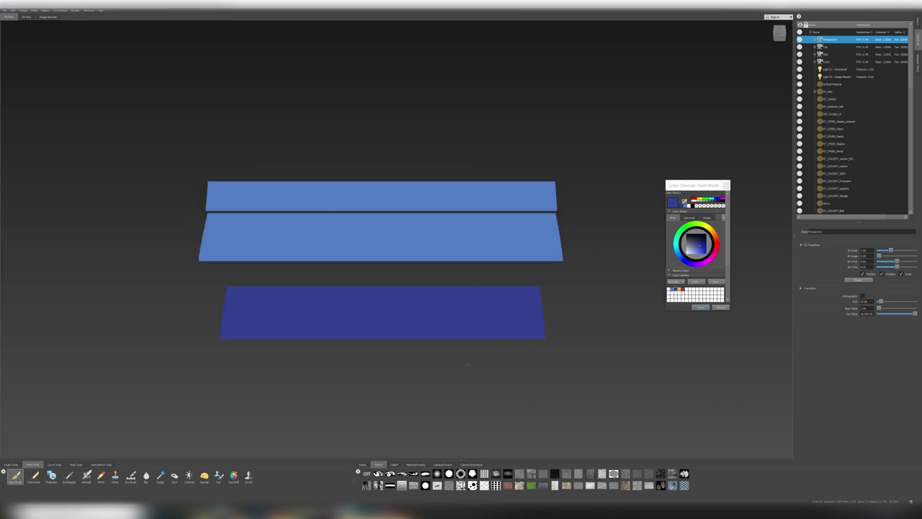
click(390, 487)
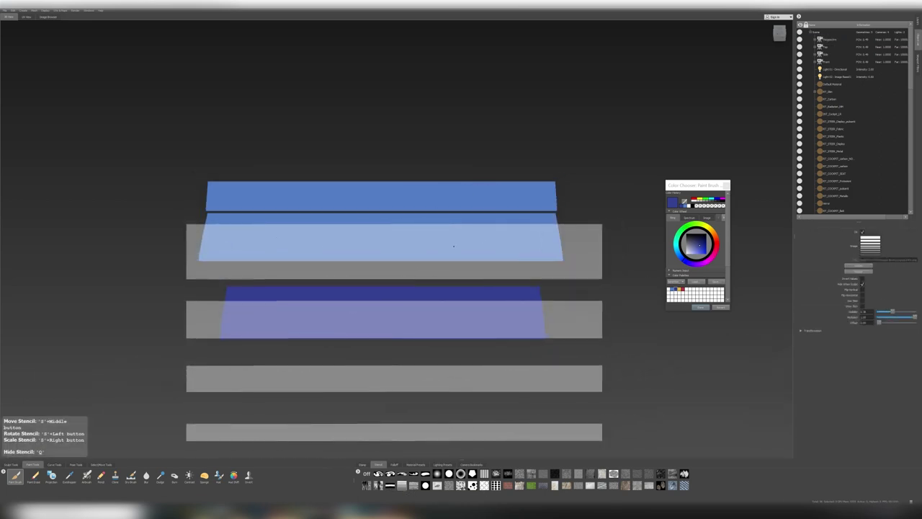
key(q)
key(q)
middle_drag(484, 216, 433, 243)
key(q)
mouse_move(432, 244)
alt+mouse_down()
mouse_move(225, 314)
mouse_move(10, 267)
alt+mouse_up()
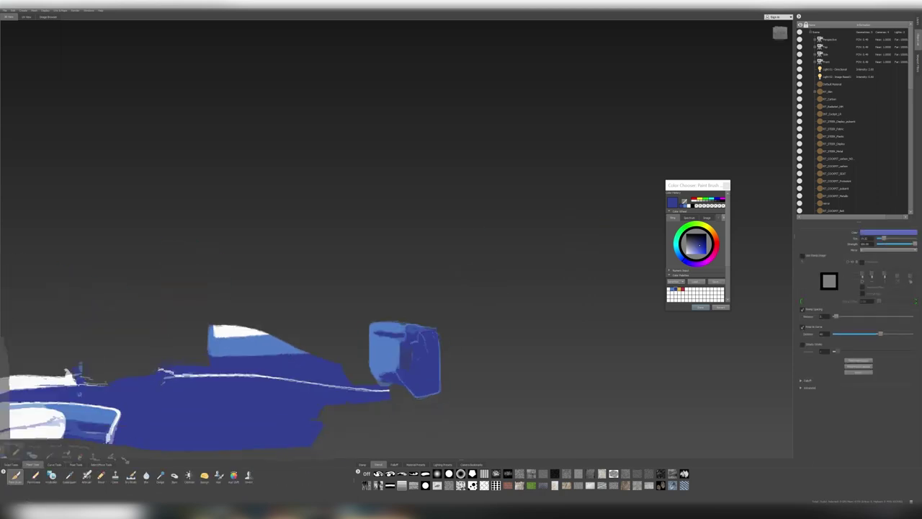
- Isolate the blue sidepod part and return to painting it with the brush
right_click(312, 322)
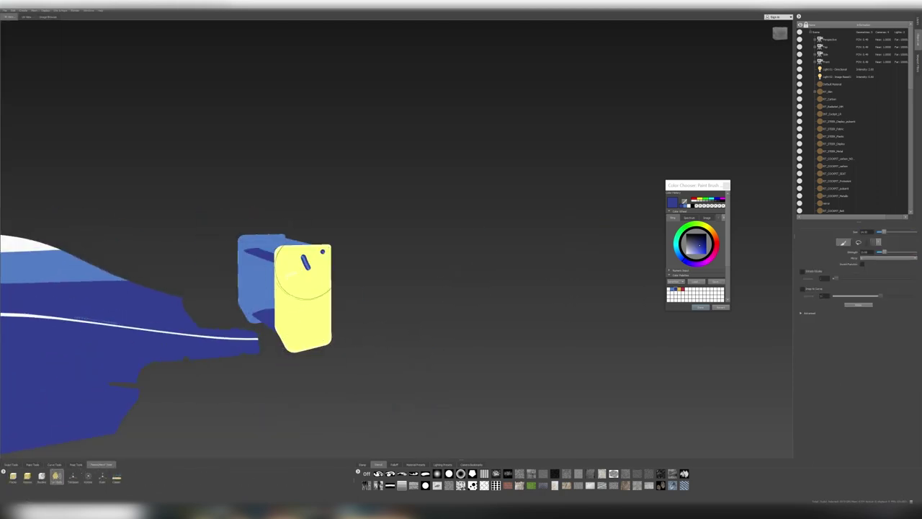
click(304, 291)
key(p)
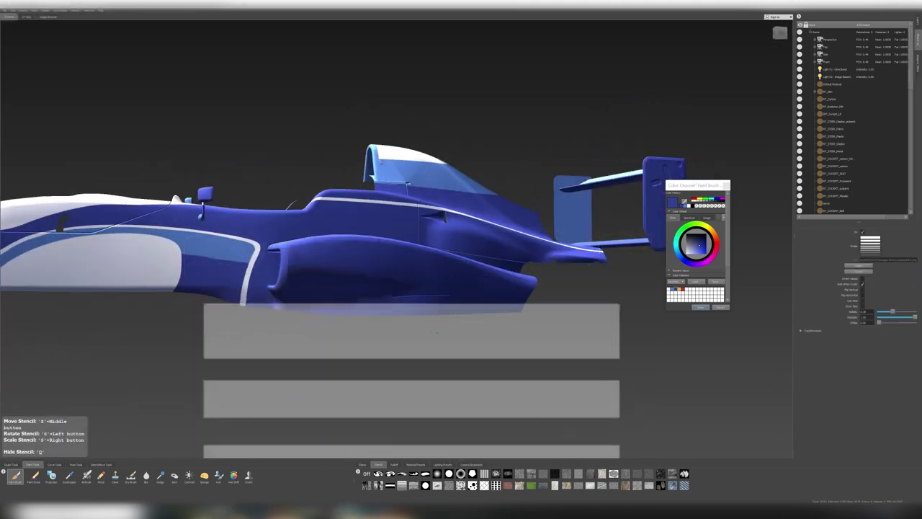
click(53, 476)
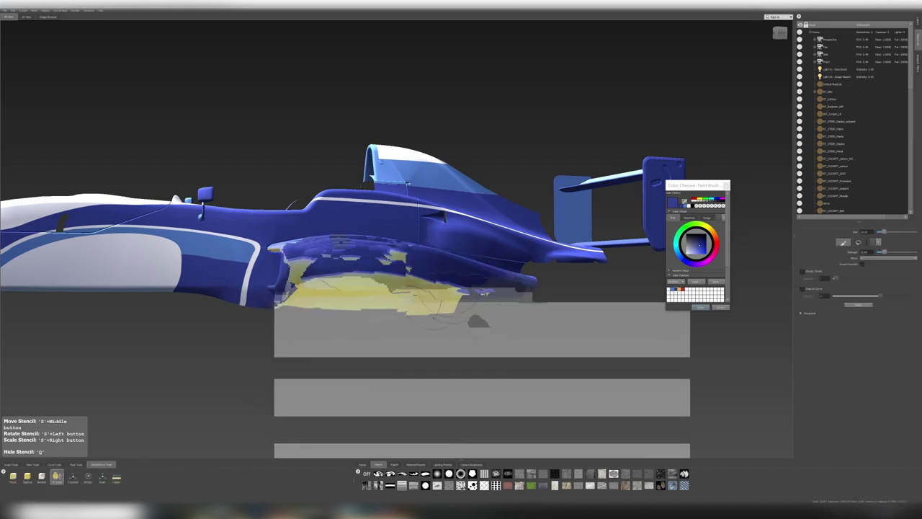
click(445, 304)
click(33, 465)
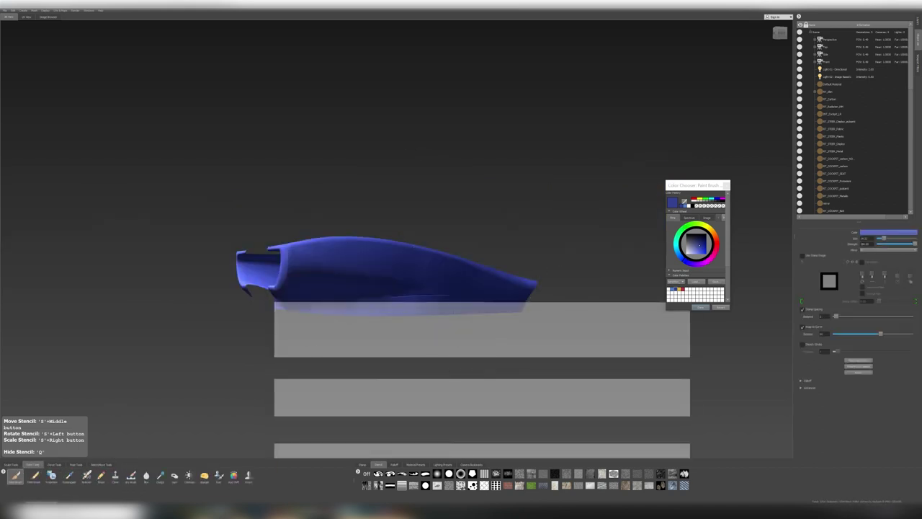
- Lower the stencil bars along the bottom of the sidepod
middle_drag(432, 331, 432, 339)
alt+drag(375, 317, 389, 328)
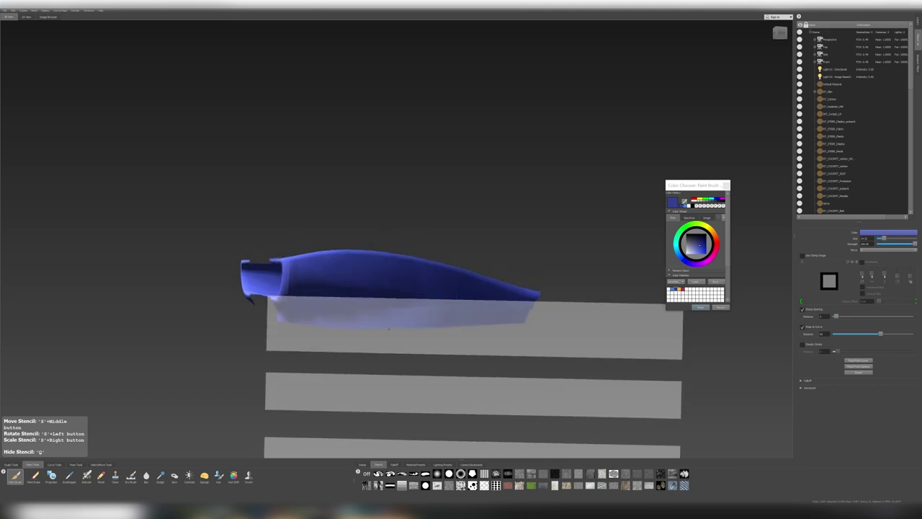
middle_drag(388, 329, 396, 345)
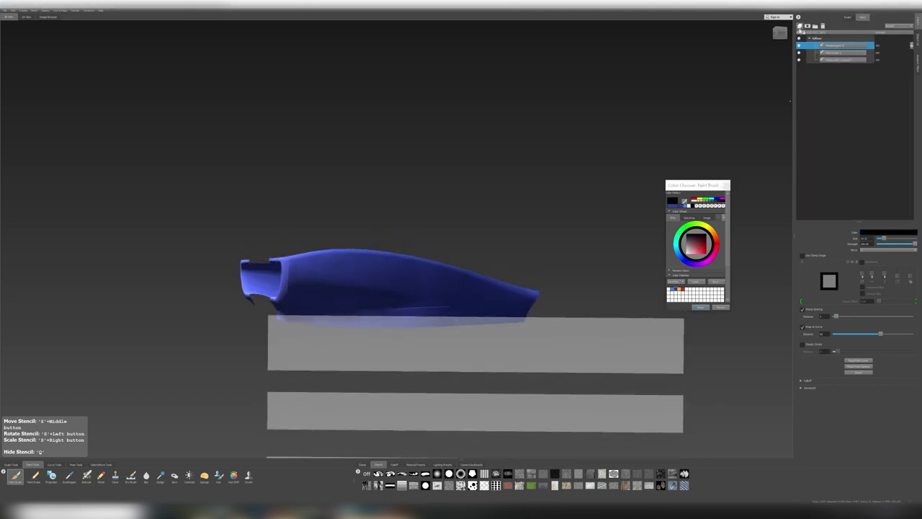
key(q)
drag(516, 294, 320, 330)
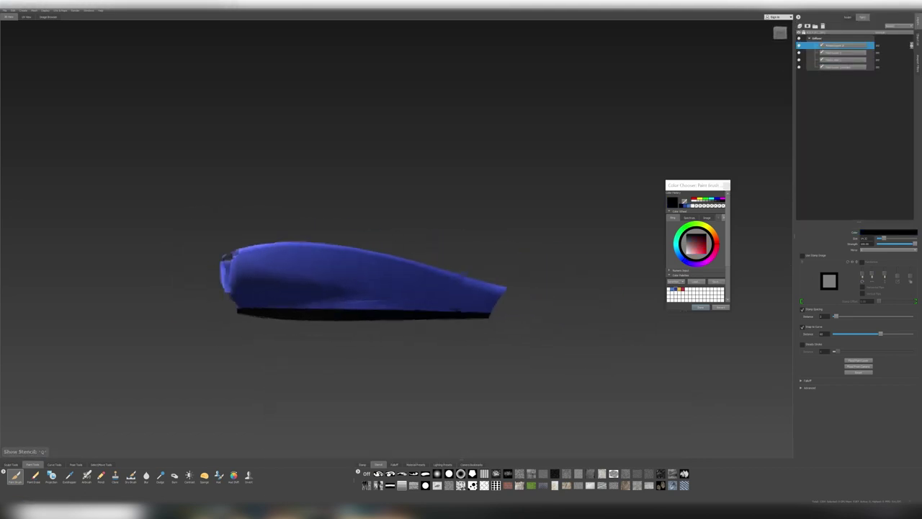
key(q)
key(q)
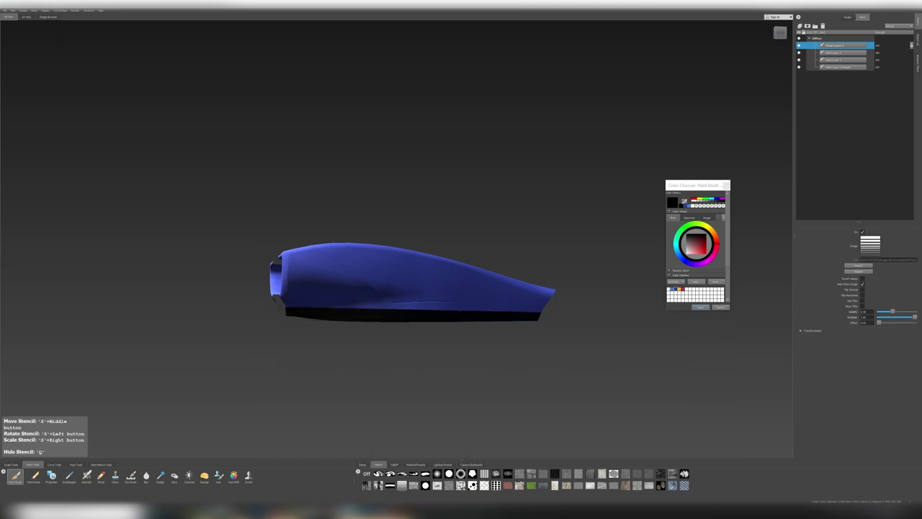
- Turn the car to a flat side view and export it with File > Export Screen Image
mouse_move(321, 330)
mouse_down()
mouse_move(361, 303)
mouse_move(368, 317)
mouse_up()
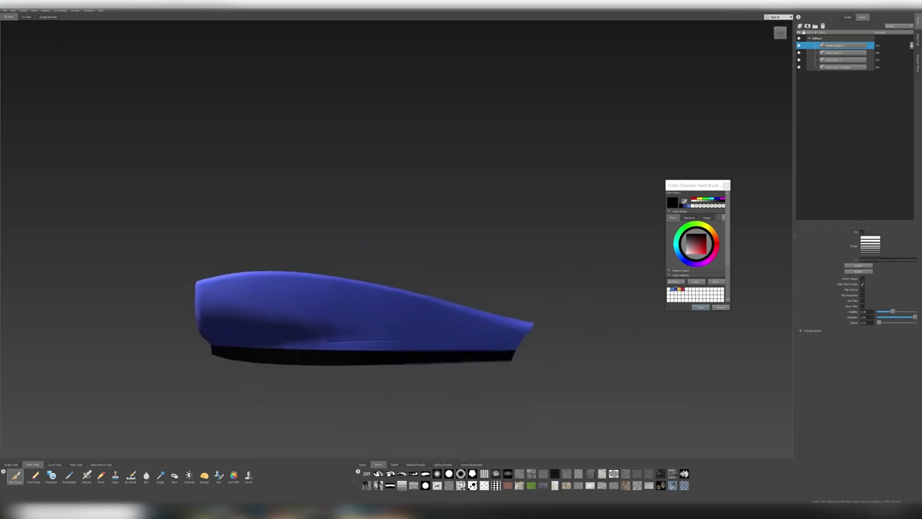
drag(430, 288, 364, 177)
click(6, 10)
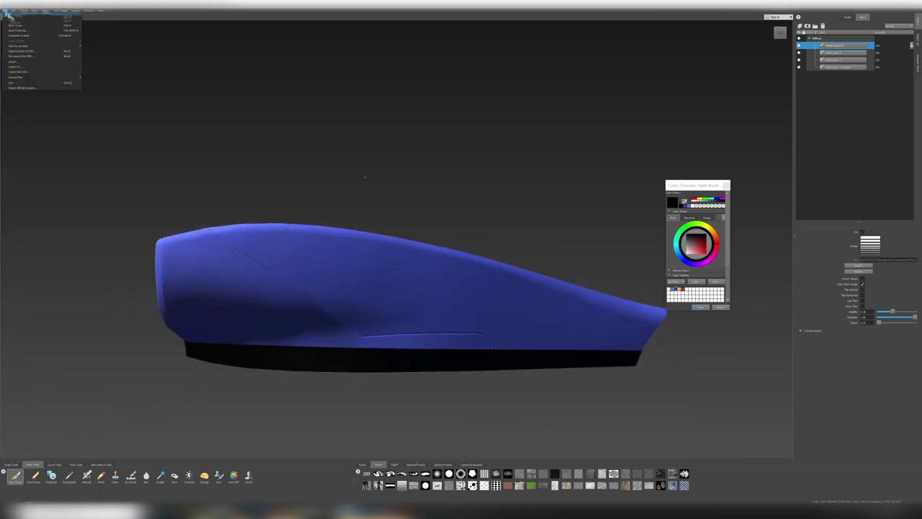
click(65, 91)
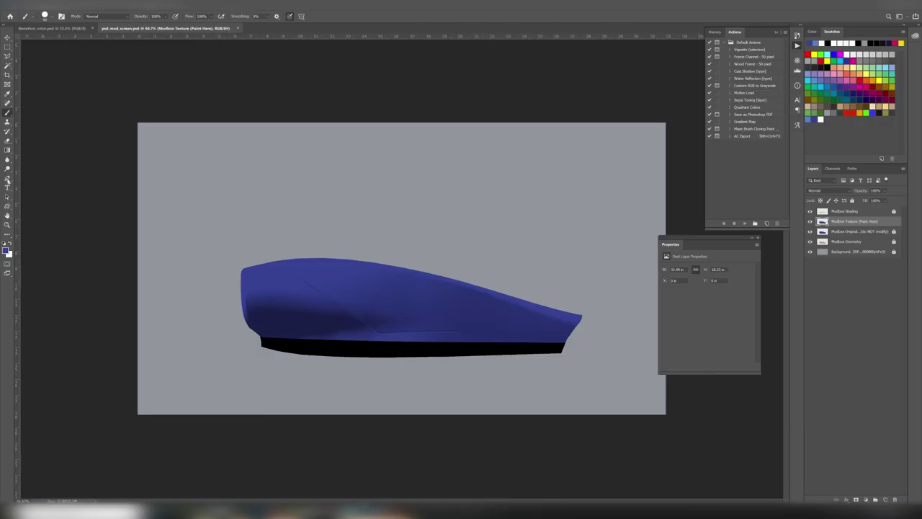
- Zoom to 200% and trace a Pen path around the sidepod panel's edges
key(ctrl+plus)
key(ctrl+plus)
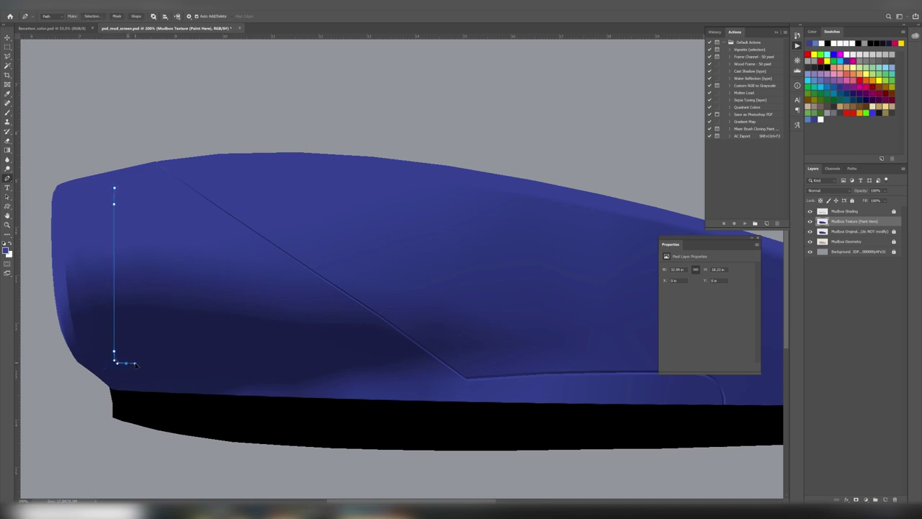
click(776, 362)
click(777, 257)
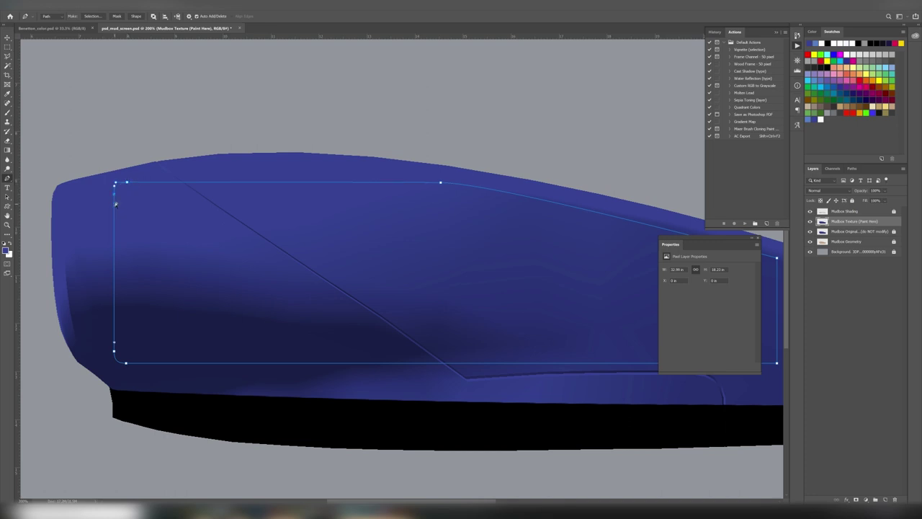
alt+scroll(96, 319, down, 1)
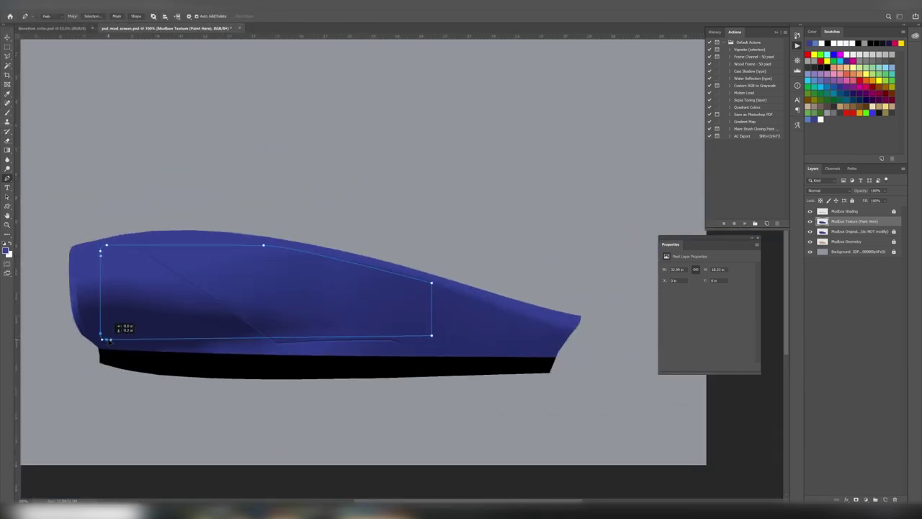
drag(539, 355, 569, 356)
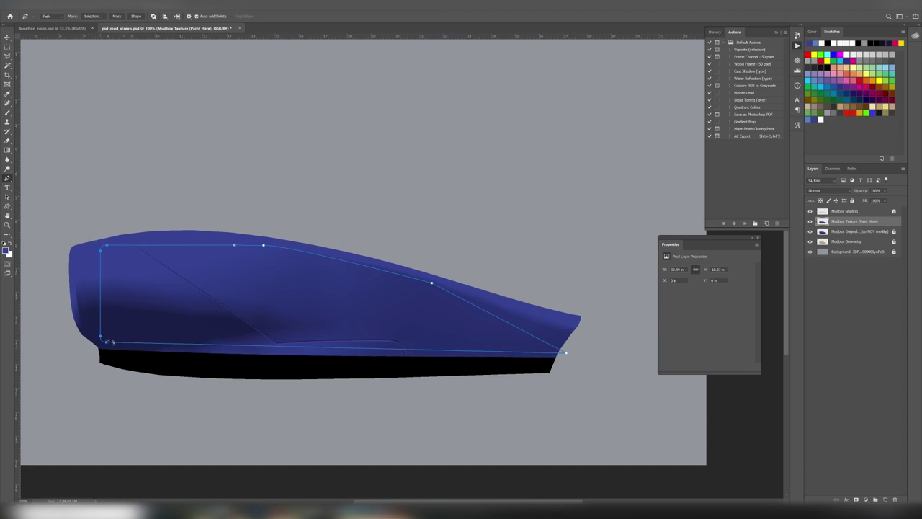
drag(108, 345, 111, 349)
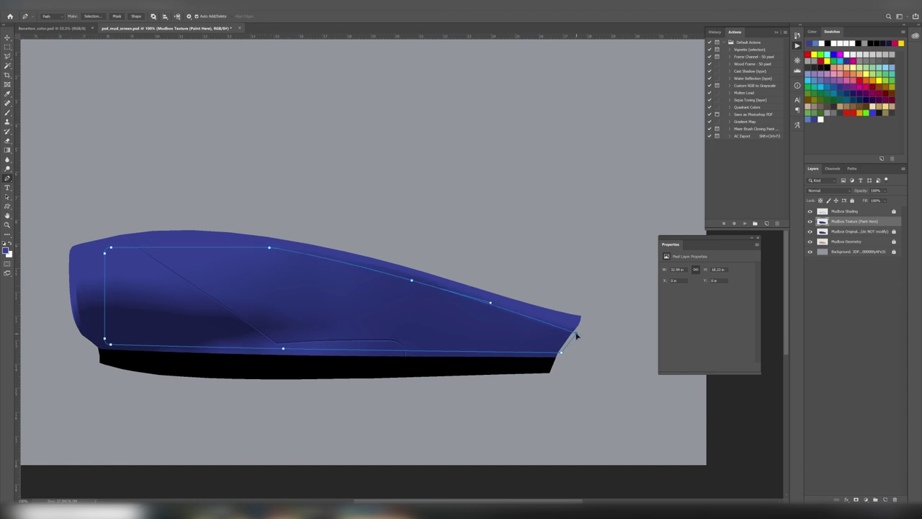
- In the Benetton color texture, toggle the WIREFRAMES layer and place a reference car photo
key(ctrl+Tab)
click(809, 215)
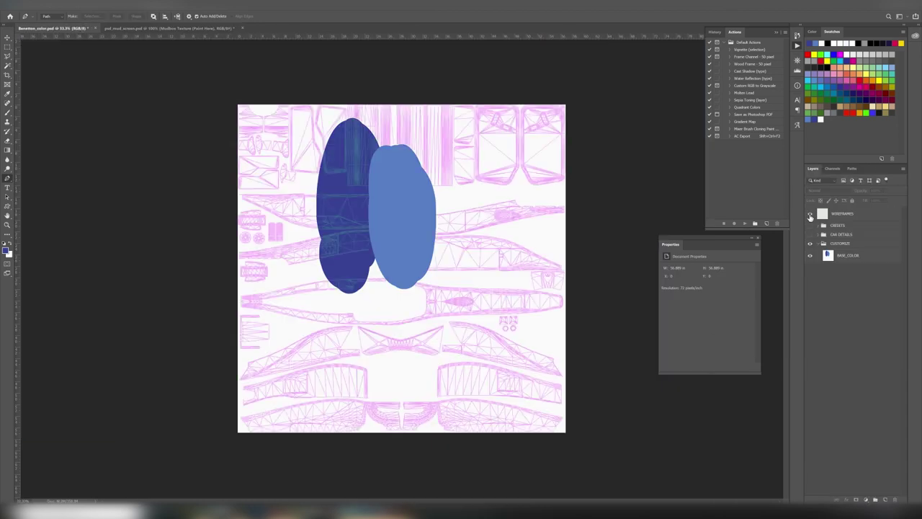
click(810, 215)
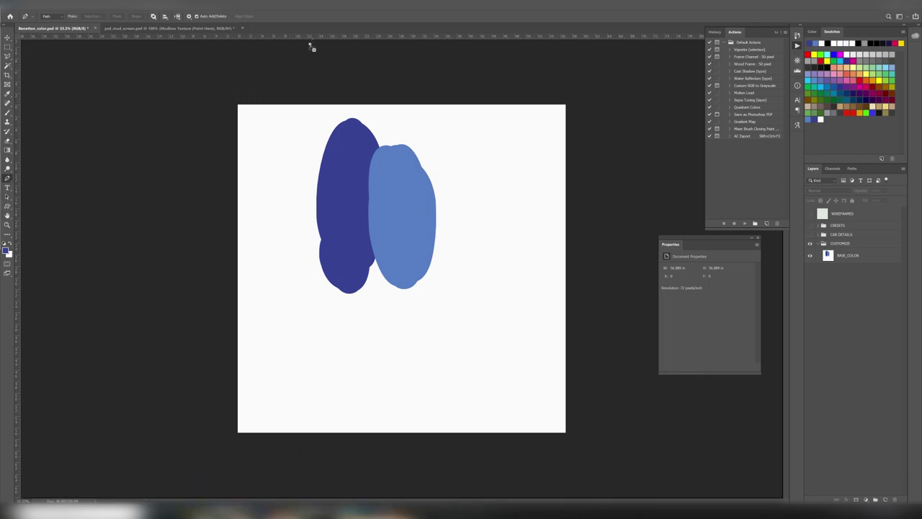
drag(311, 47, 401, 266)
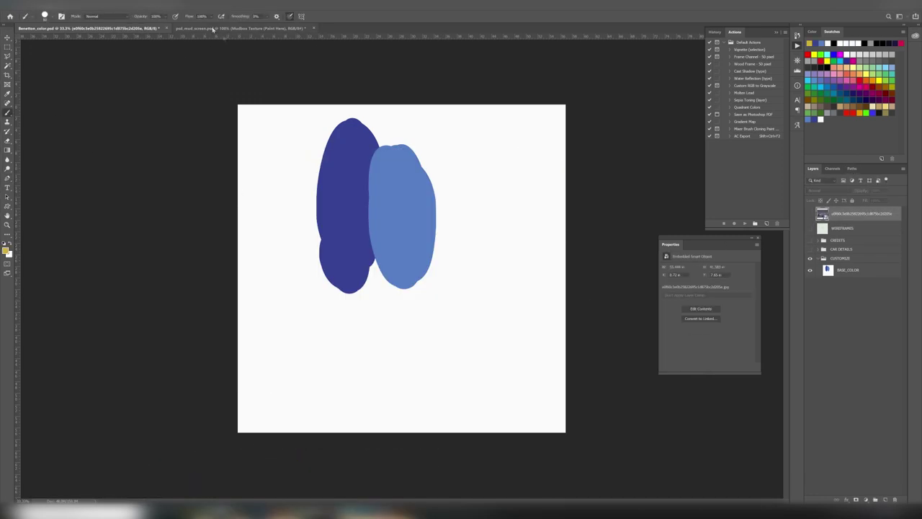
click(213, 29)
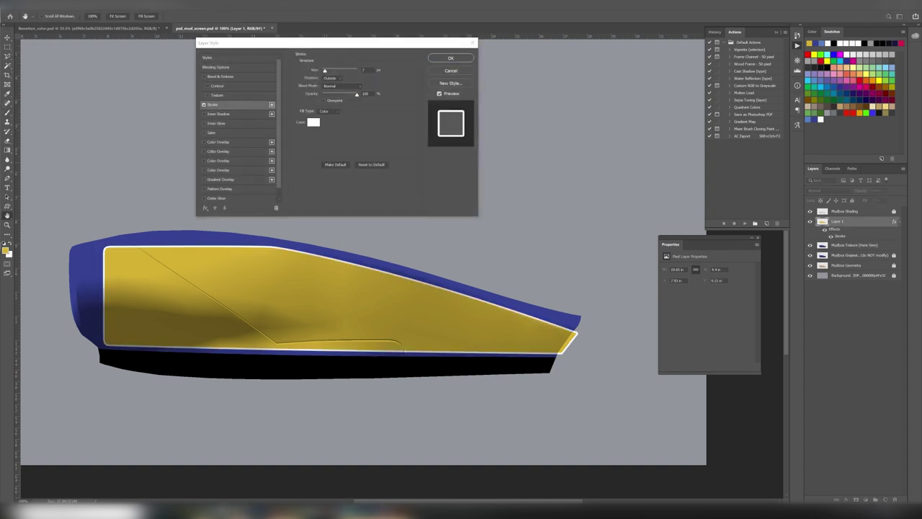
- Give the yellow panel layer a 10 px white Stroke and save pod_mud_screen.psd
drag(324, 70, 326, 70)
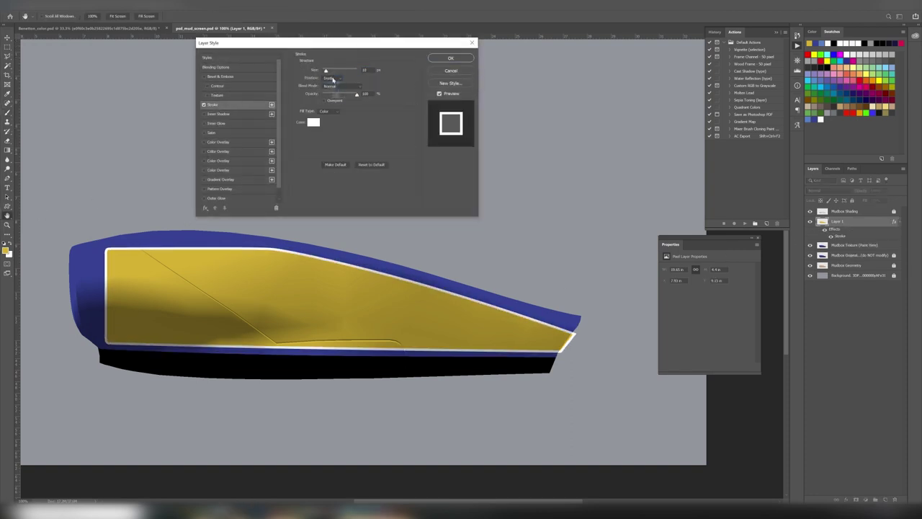
key(Return)
right_click(868, 222)
click(850, 229)
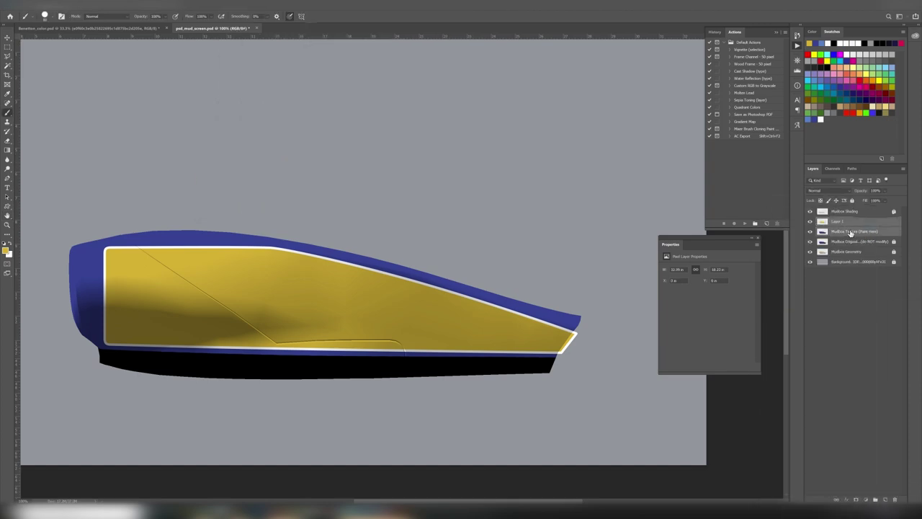
right_click(849, 222)
click(778, 347)
key(ctrl+s)
- Load the edited screen image as a Projection stencil and paint yellow across the sidepod panel
key(alt+Tab)
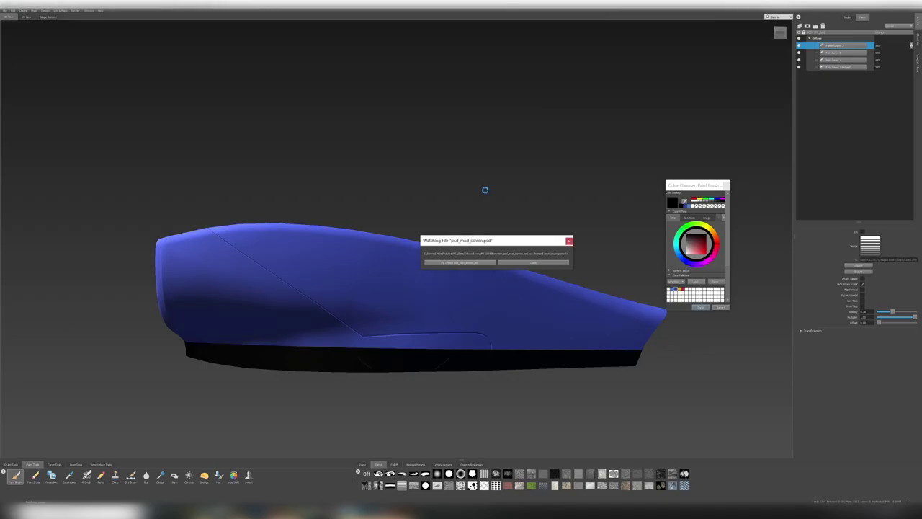
click(51, 475)
click(415, 486)
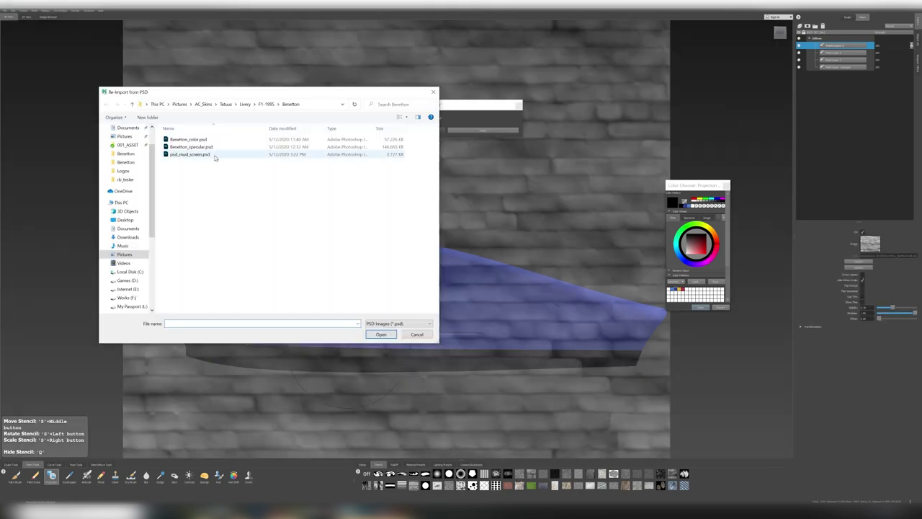
double_click(214, 155)
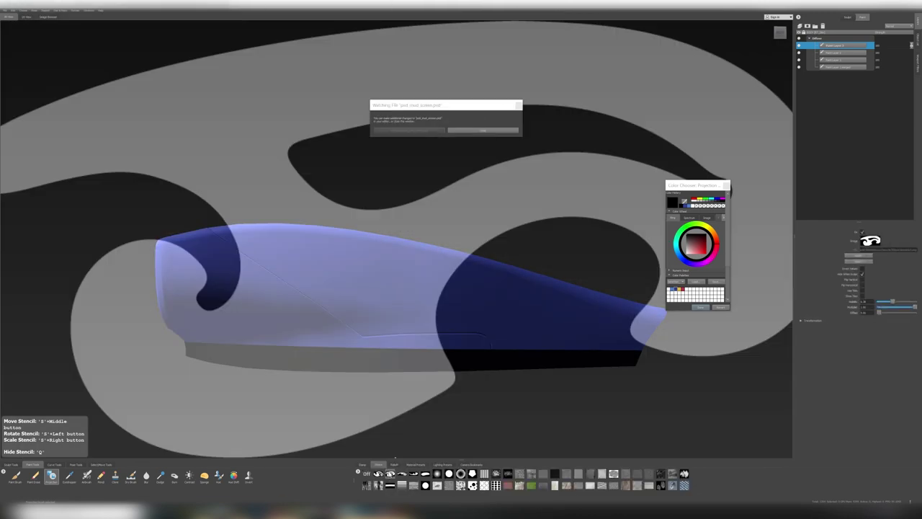
key(q)
click(332, 250)
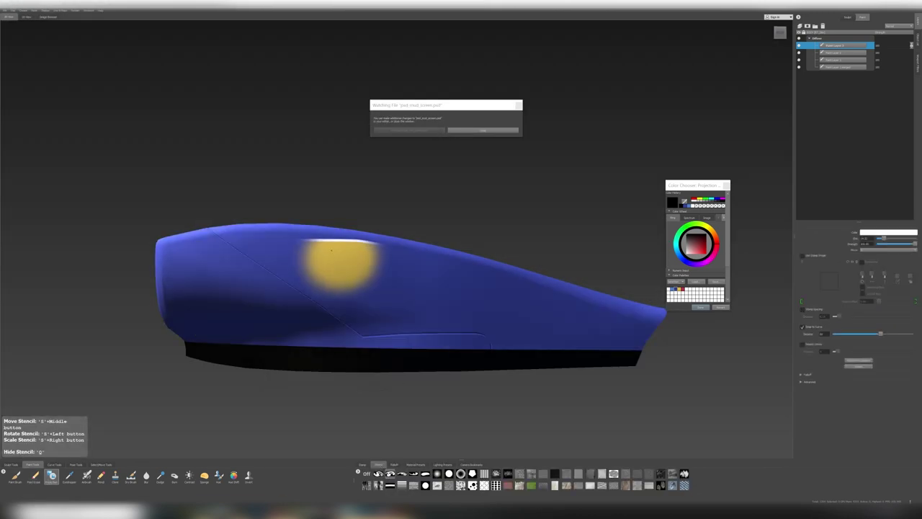
mouse_move(331, 250)
mouse_down()
mouse_move(230, 321)
mouse_move(504, 327)
mouse_move(425, 281)
mouse_move(454, 317)
mouse_up()
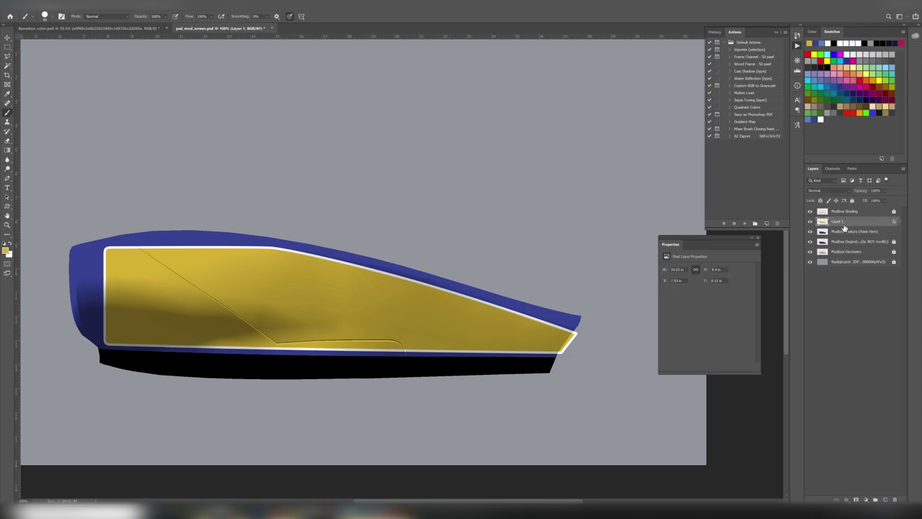
- Confirm the thicker white Stroke on the yellow layer and merge it into the Mudbox Texture layer
double_click(864, 221)
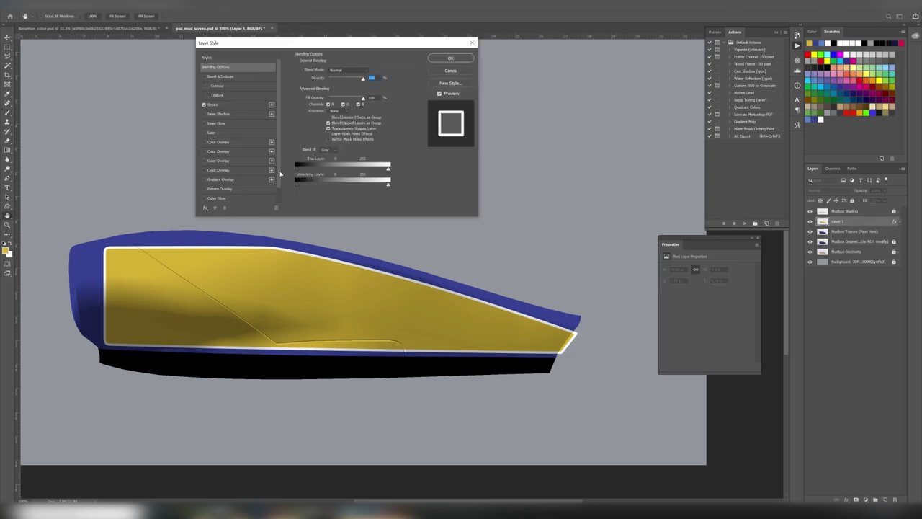
click(451, 58)
click(864, 231)
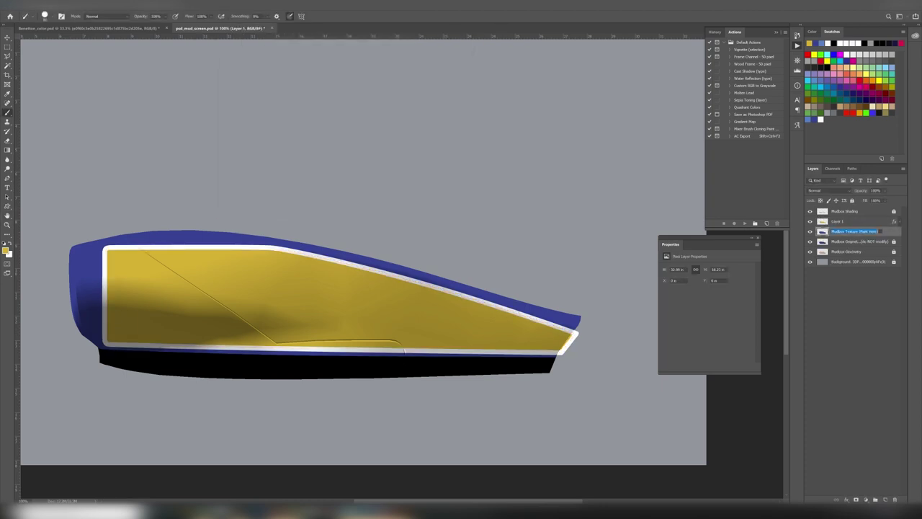
right_click(861, 231)
click(800, 275)
right_click(800, 276)
click(839, 293)
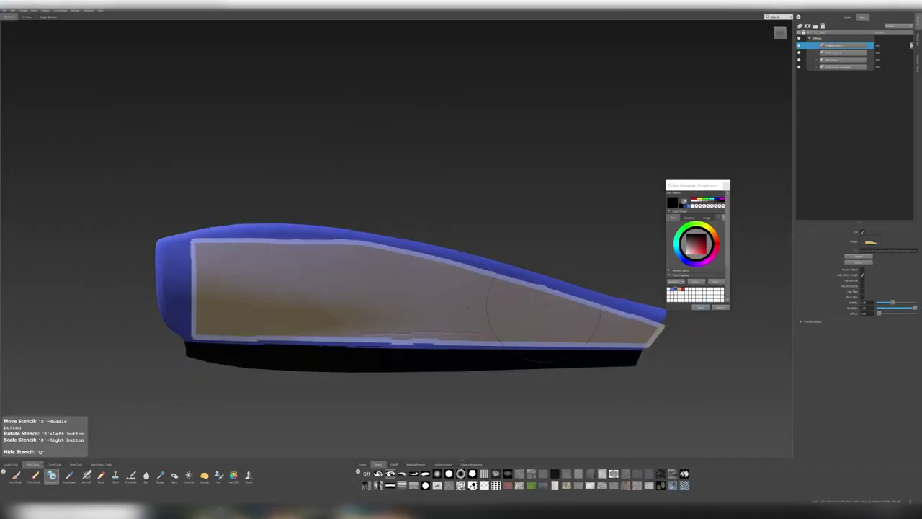
- Project the yellow, white-bordered panel onto the sidepod and reorder the paint layers
drag(230, 249, 451, 268)
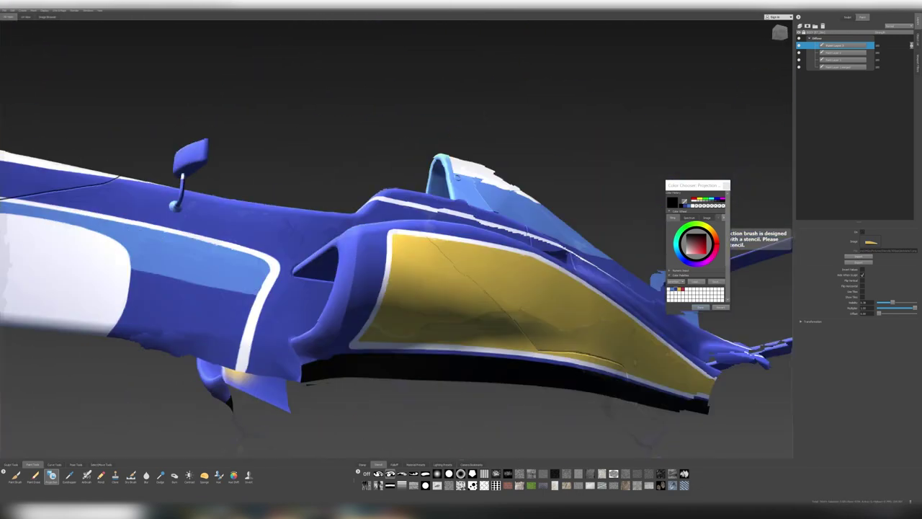
drag(834, 61, 833, 47)
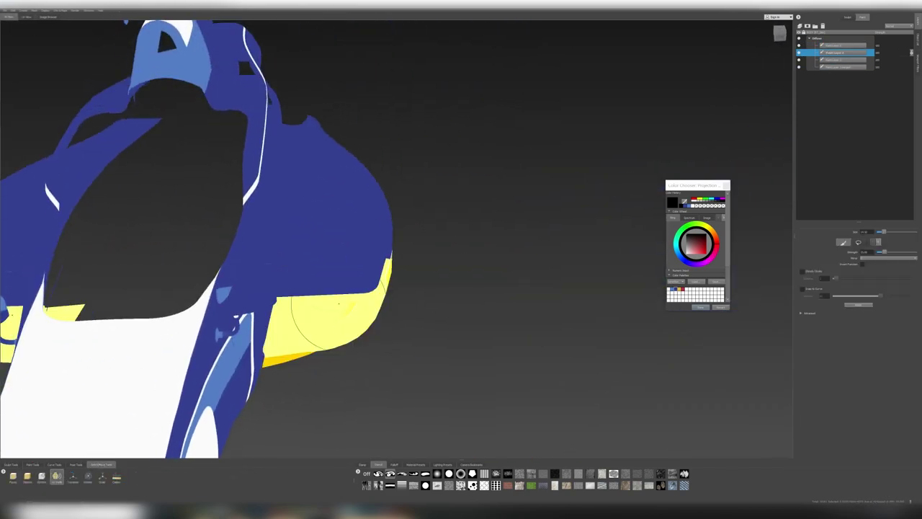
- On the second paint layer, slide the MILD SEVEN stencil into place and paint MILD in white
click(840, 46)
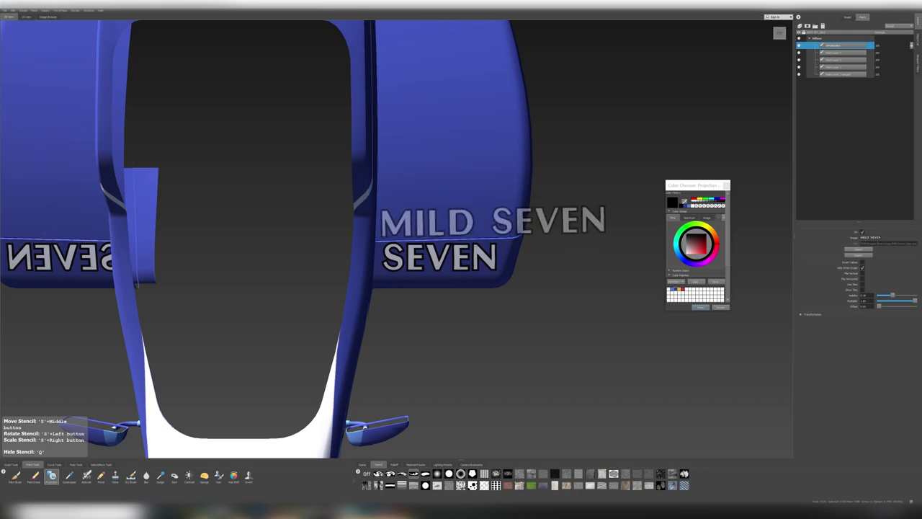
key(q)
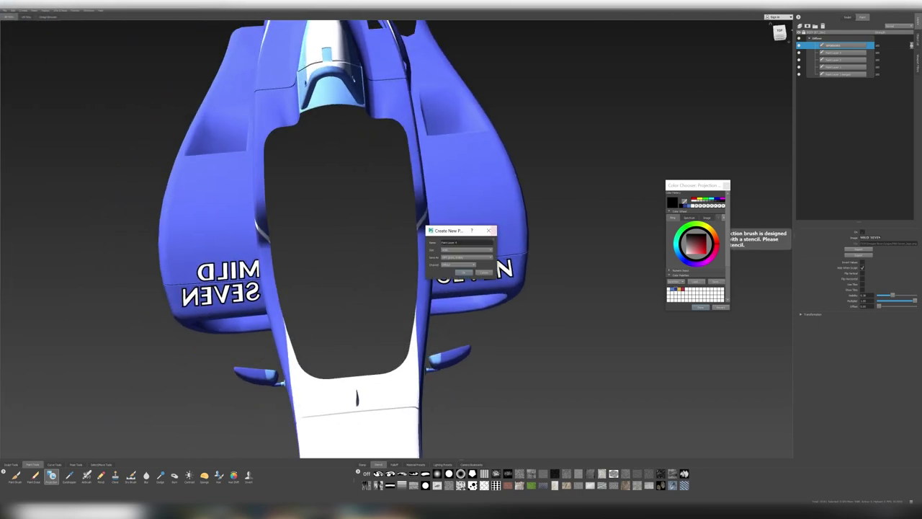
click(864, 53)
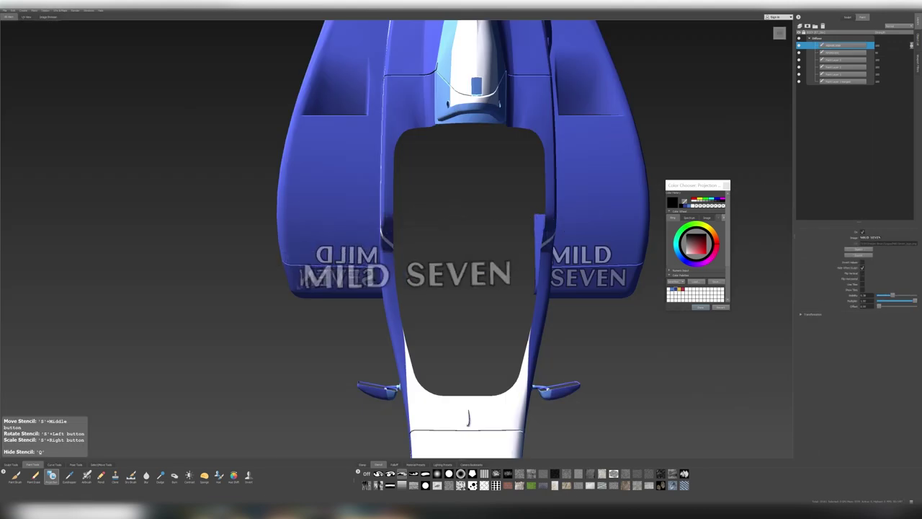
scroll(461, 259, up, 5)
mouse_move(389, 303)
middle_down()
mouse_move(263, 302)
mouse_move(392, 263)
middle_up()
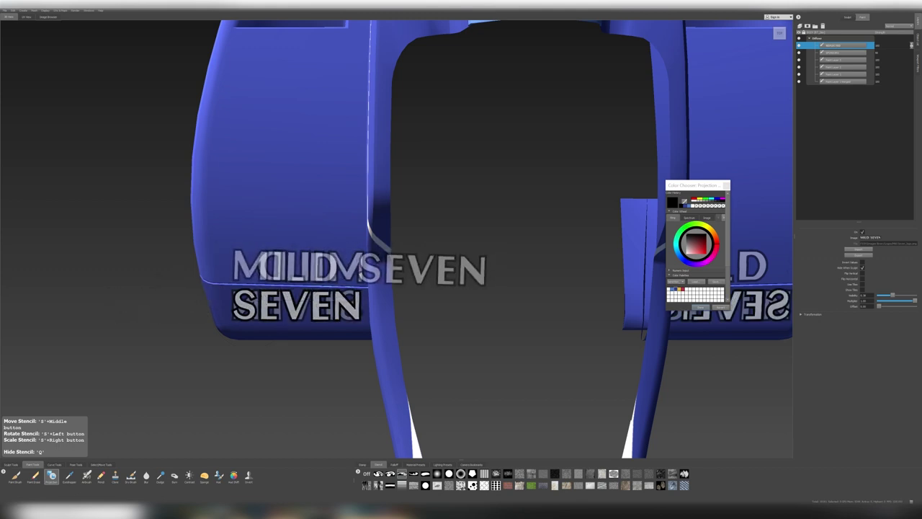
drag(238, 267, 338, 266)
click(33, 475)
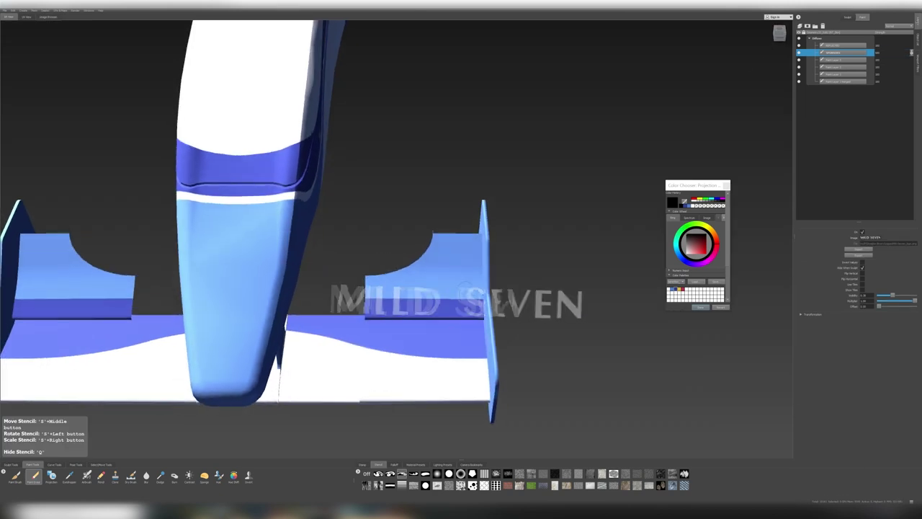
click(51, 476)
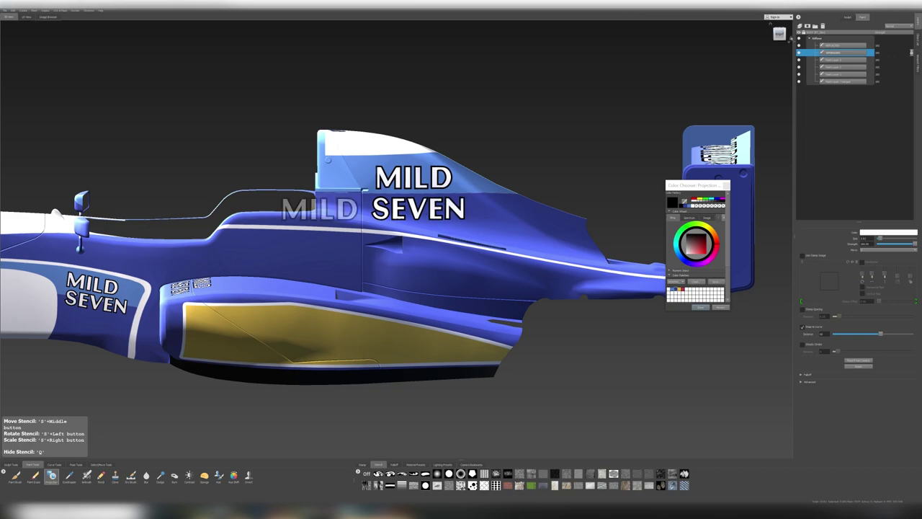
- Hide the MILD SEVEN stencil, change its display option, and select the second paint layer
key(q)
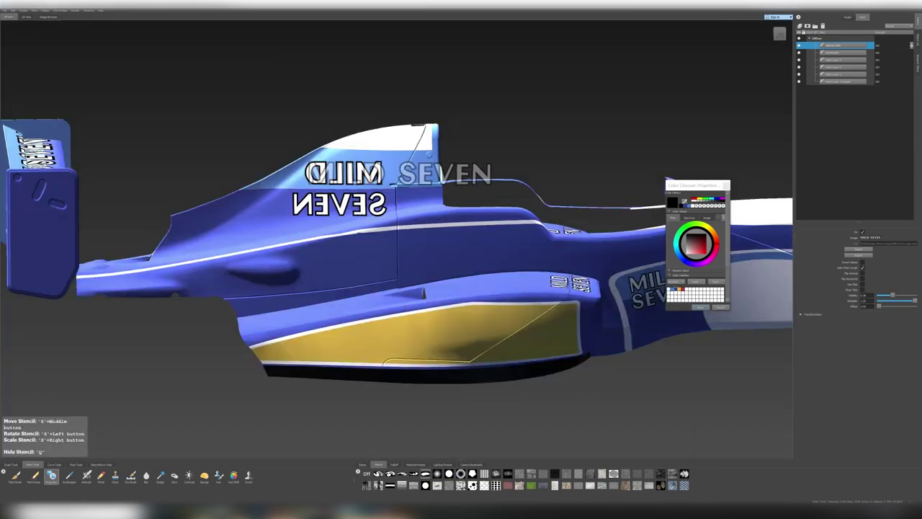
click(867, 249)
click(867, 248)
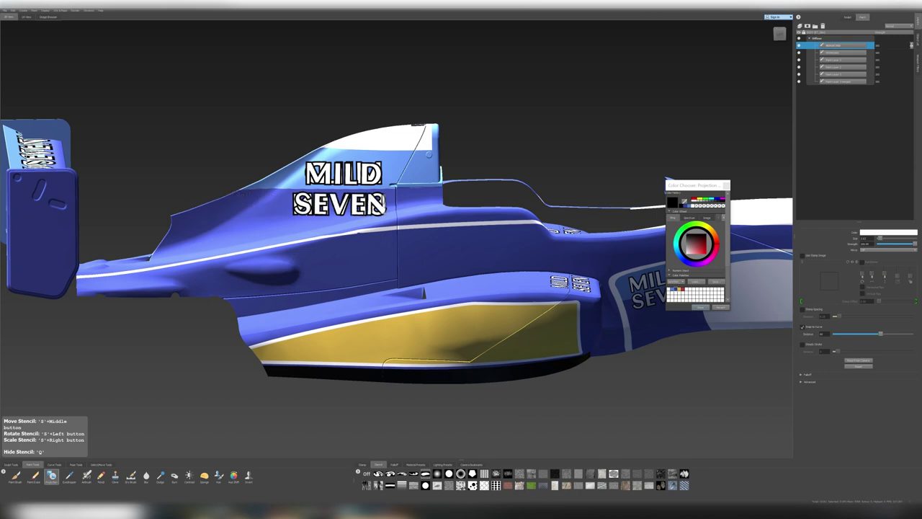
click(843, 53)
click(34, 475)
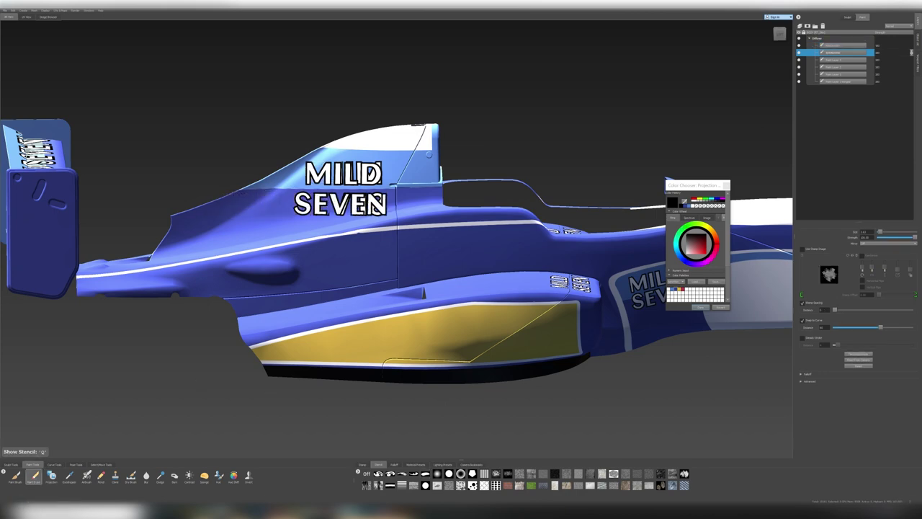
- Orbit over the MILD SEVEN panel, frame the whole car, and show the scene object list
alt+drag(376, 205, 504, 209)
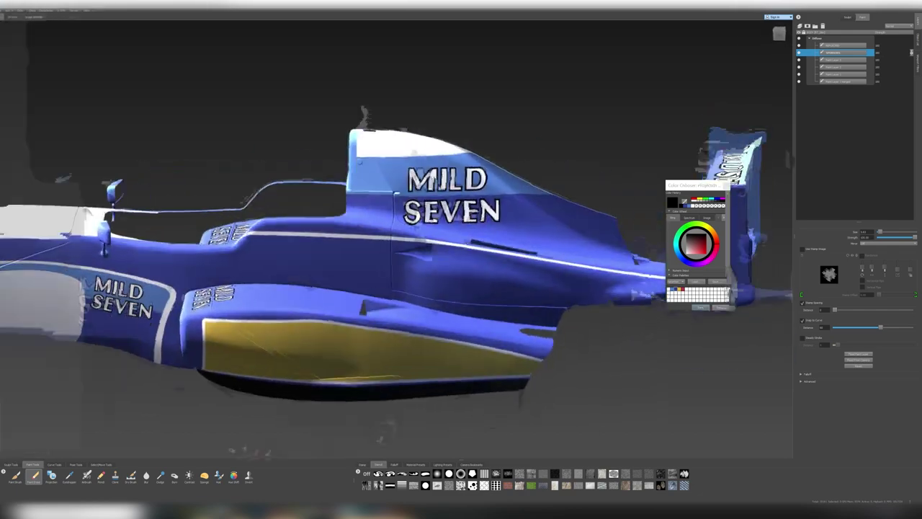
scroll(311, 292, up, 5)
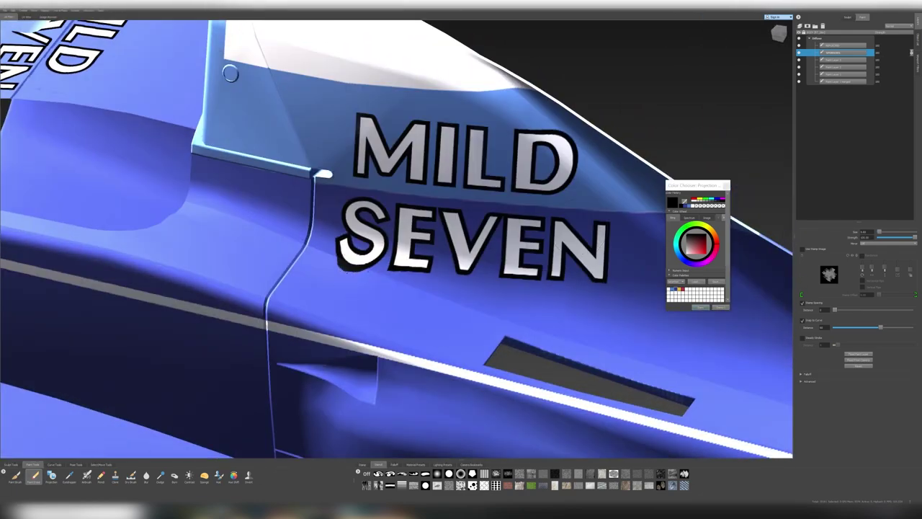
alt+drag(339, 265, 315, 321)
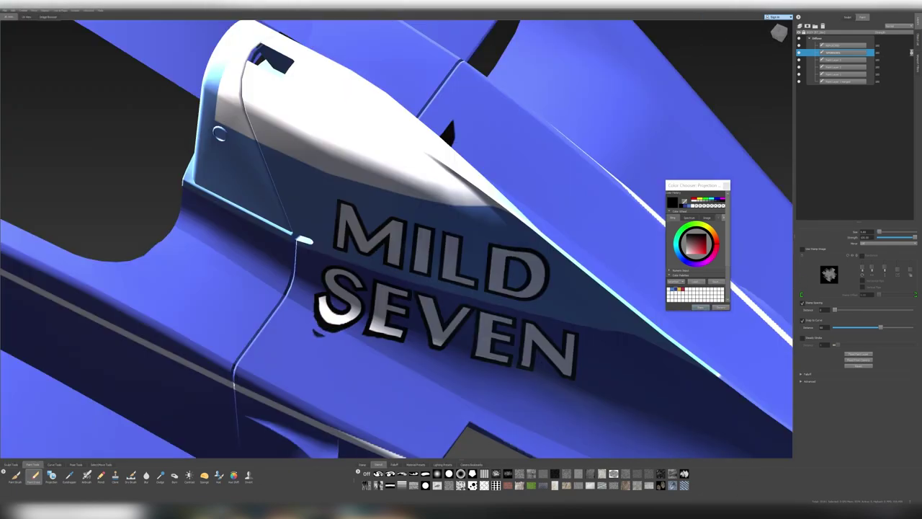
mouse_move(324, 288)
alt+mouse_down()
mouse_move(288, 339)
mouse_move(274, 340)
alt+mouse_up()
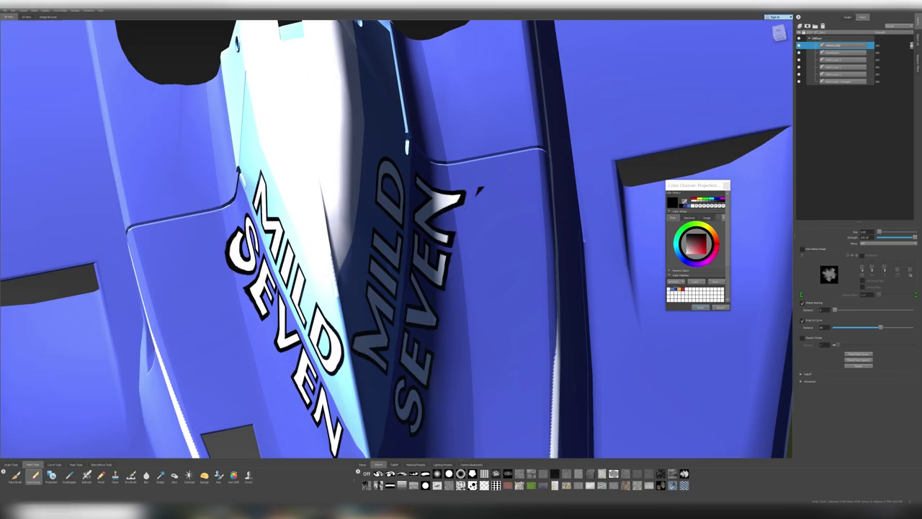
key(a)
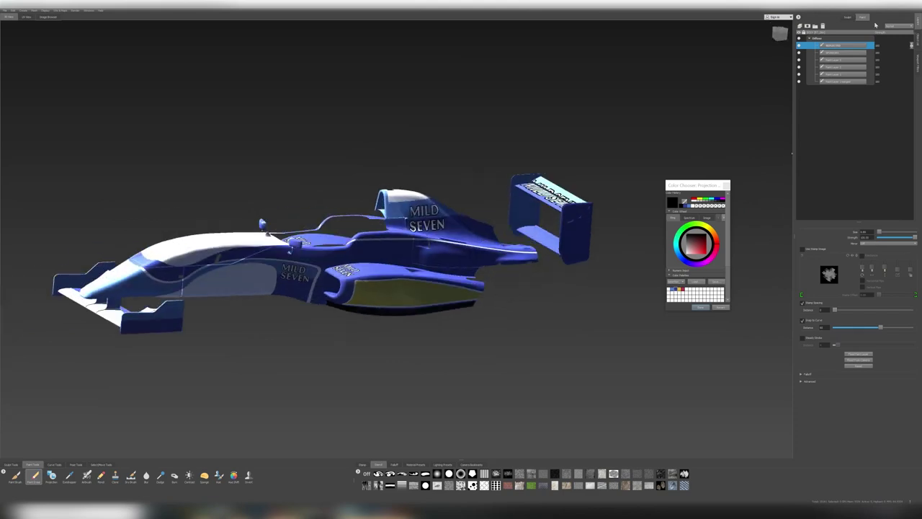
click(875, 25)
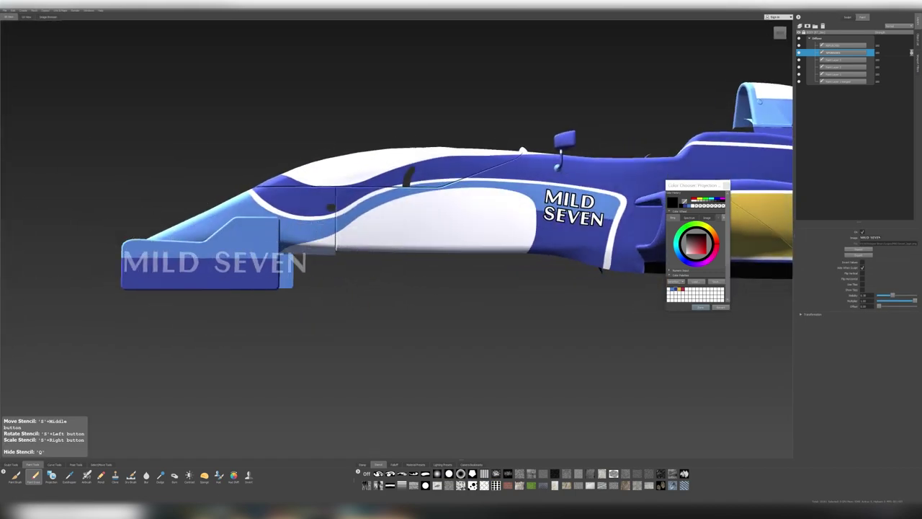
- Switch to projecting stencils with key 3 and rotate the car to its opposite side
key(3)
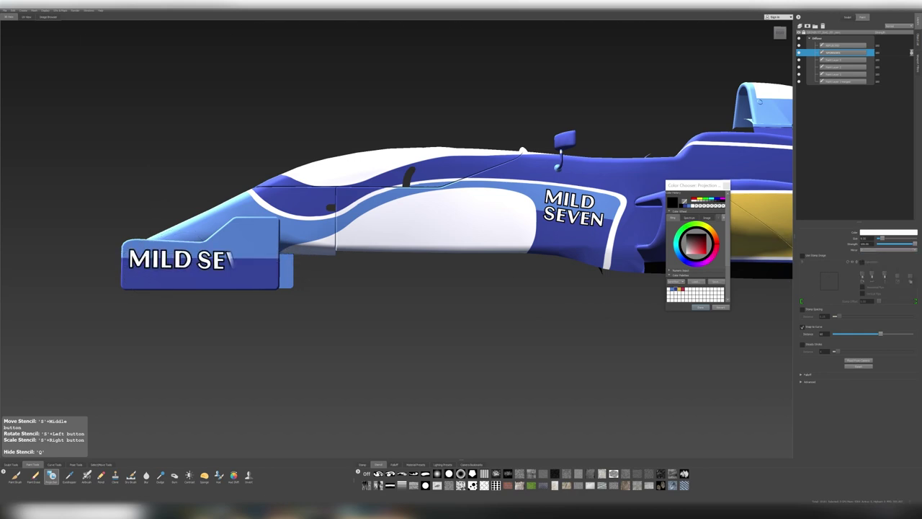
alt+drag(331, 308, 361, 256)
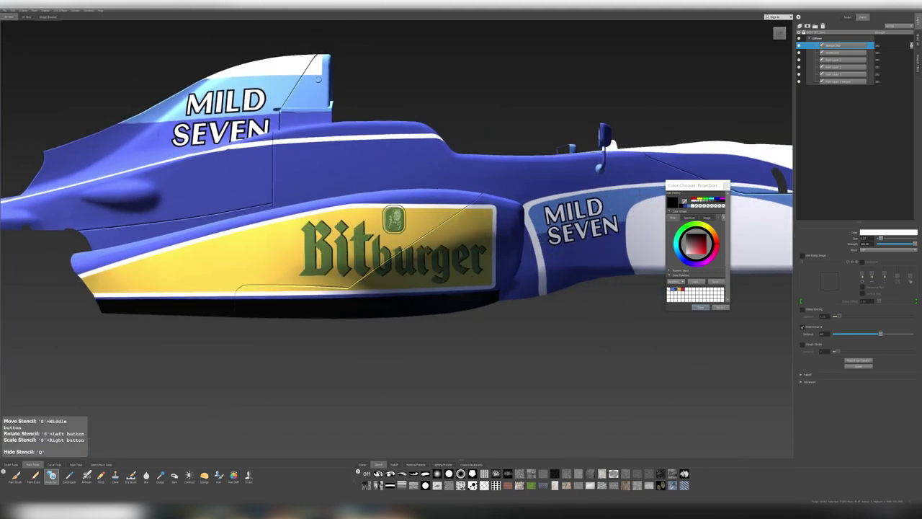
- Nudge the Bitburger stencil over the other sidepod and project the logo onto it
right_click(801, 49)
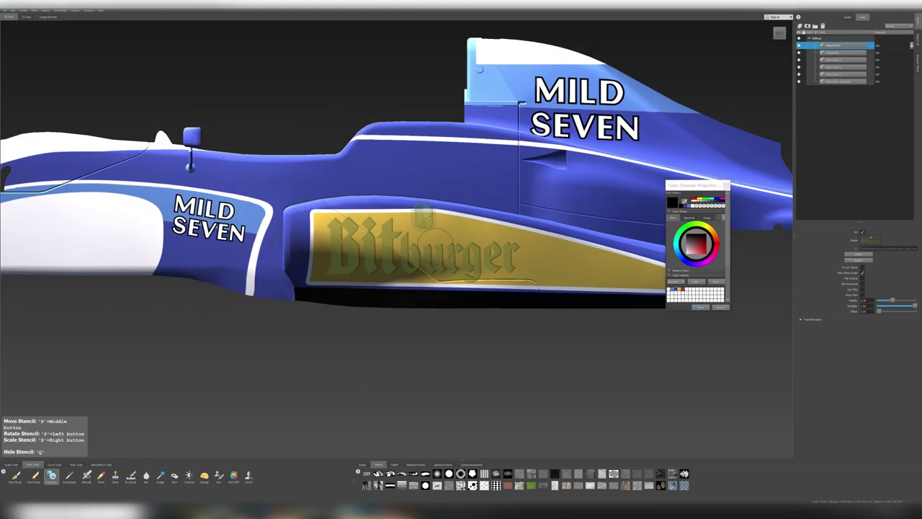
middle_drag(423, 218, 420, 217)
click(832, 53)
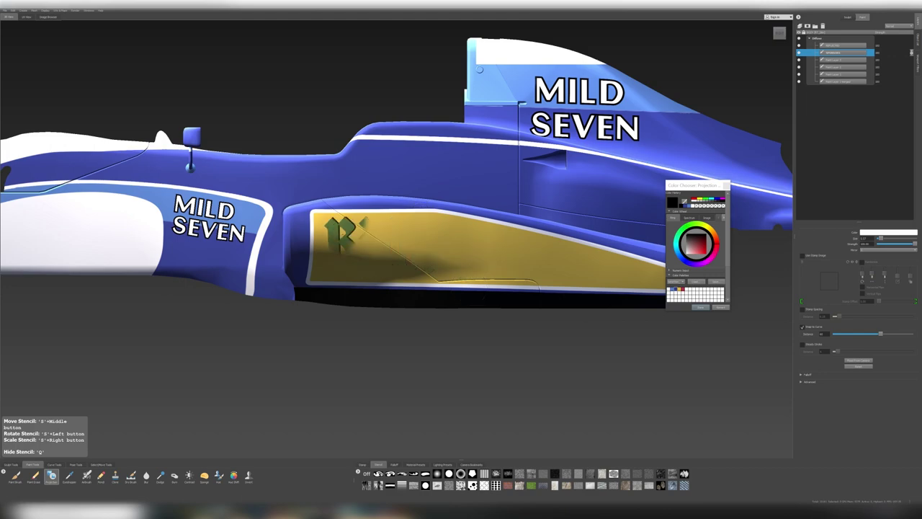
drag(417, 226, 504, 256)
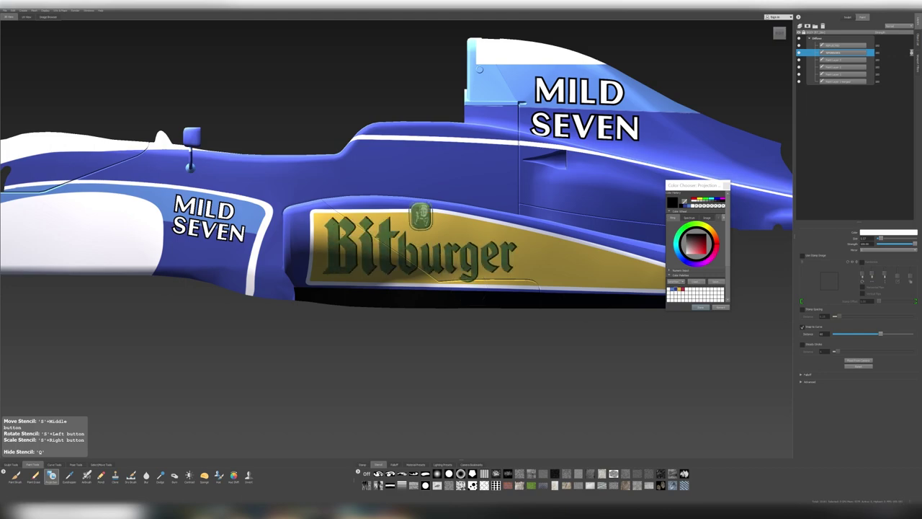
- Hide the stencil, check both sides, and set up erasing the doubled logo paint
alt+drag(448, 264, 366, 280)
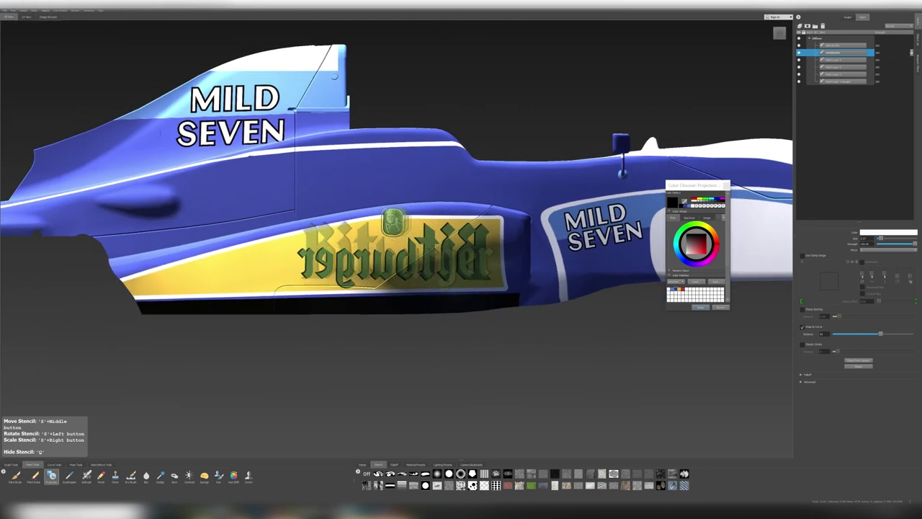
key(q)
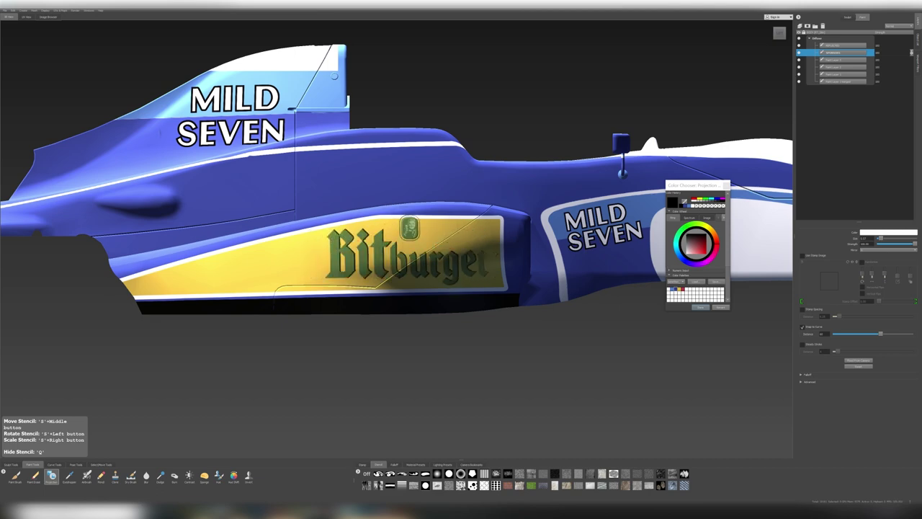
alt+drag(366, 280, 461, 274)
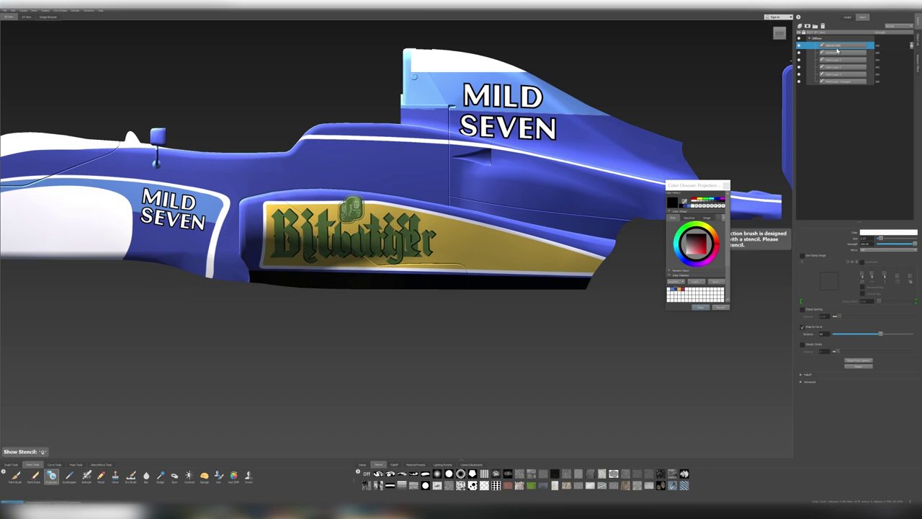
click(832, 52)
click(34, 475)
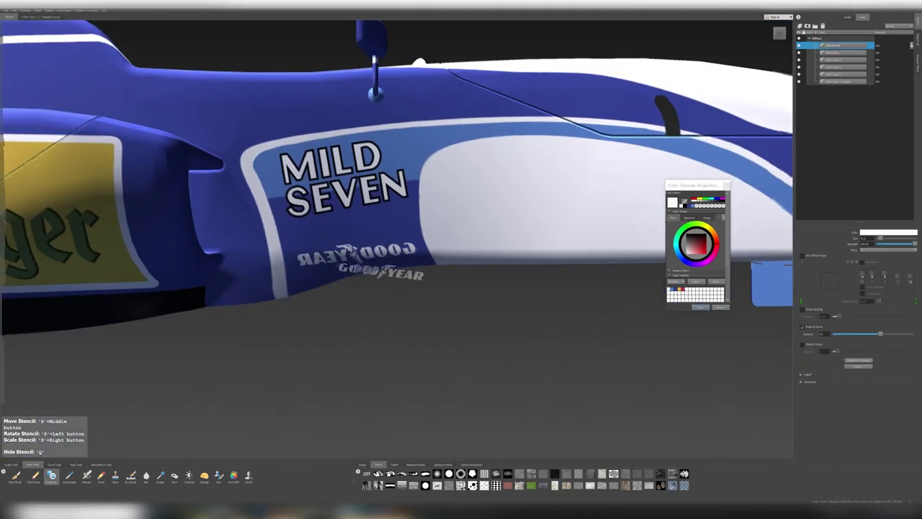
- Change the Goodyear stencil's projection setting and return to freehand painting on the second layer
click(866, 250)
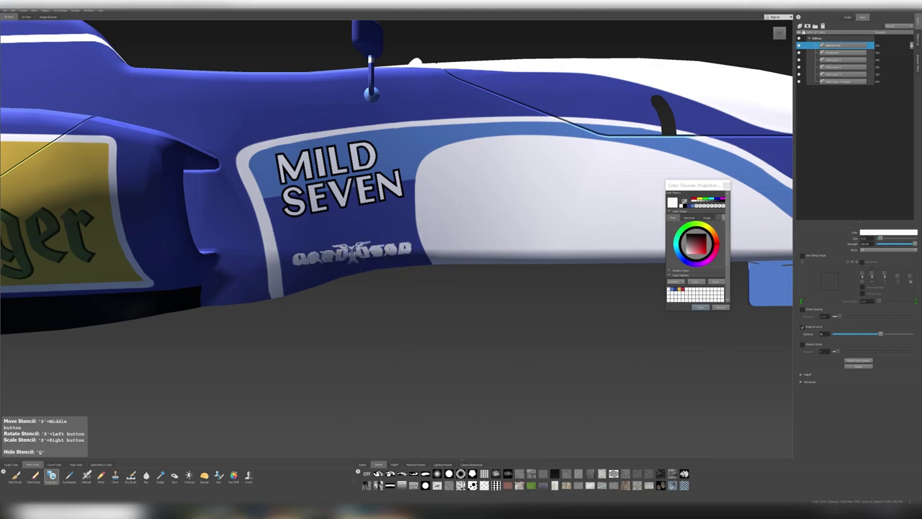
click(846, 55)
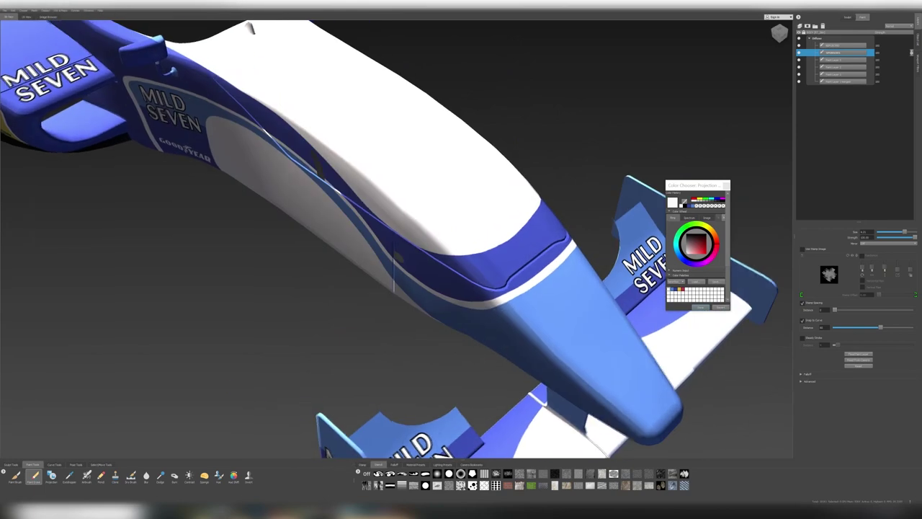
- Enlarge and position the swirl stencil over the nose, set paint colour to dark blue, then hide it
click(16, 475)
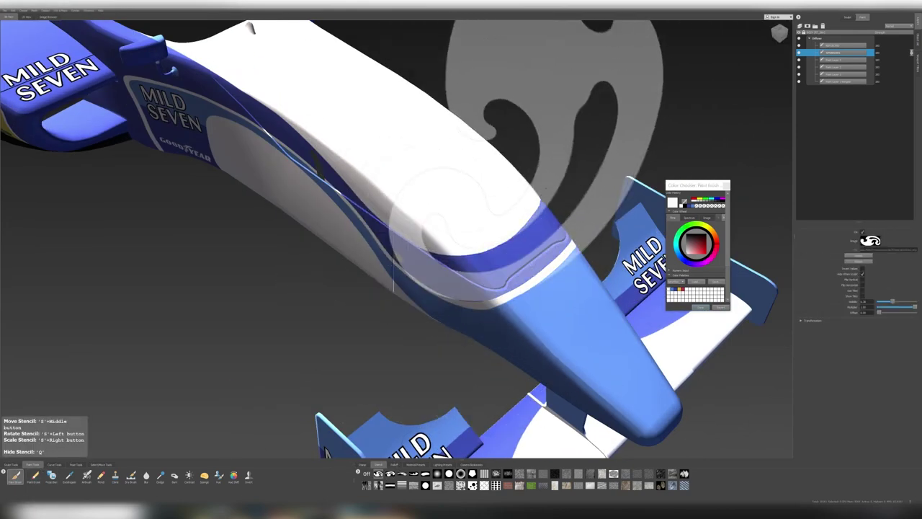
drag(423, 206, 443, 166)
middle_drag(431, 189, 438, 194)
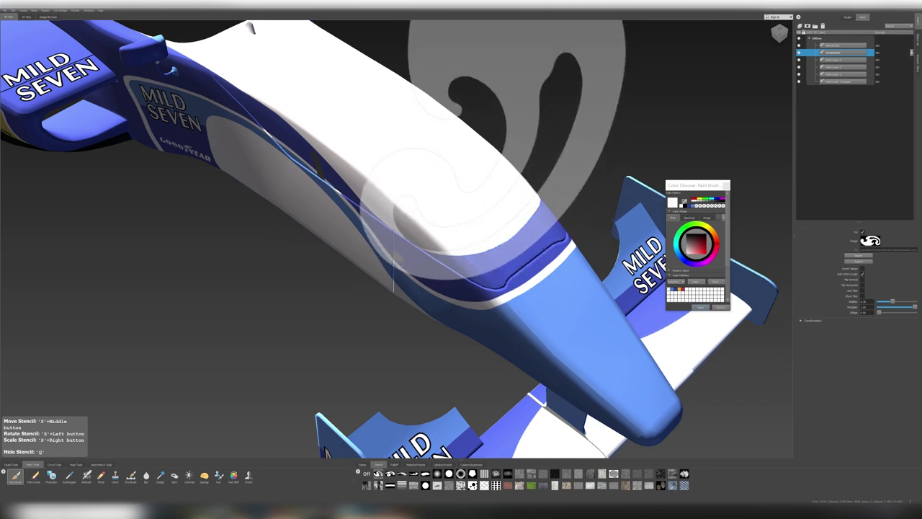
click(681, 287)
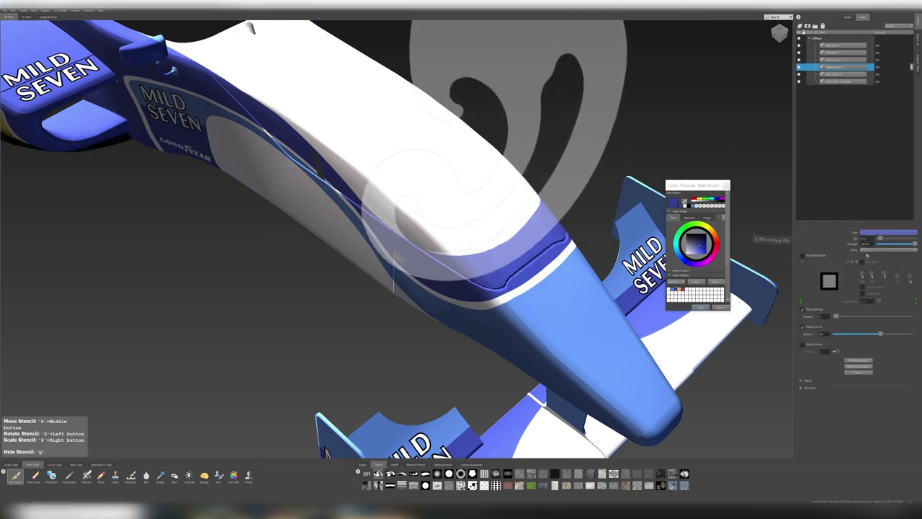
key(q)
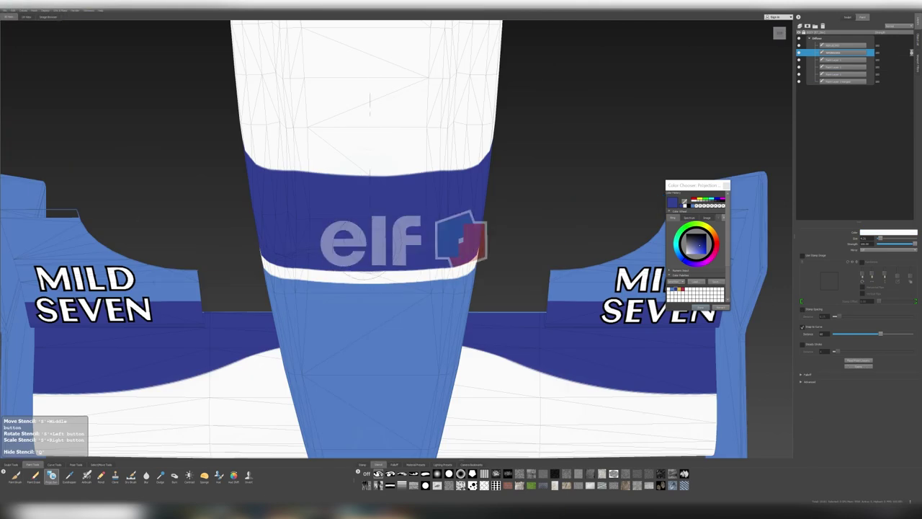
- Hide the elf stencil to check the white logo and scroll the image browser to Renault
key(q)
key(q)
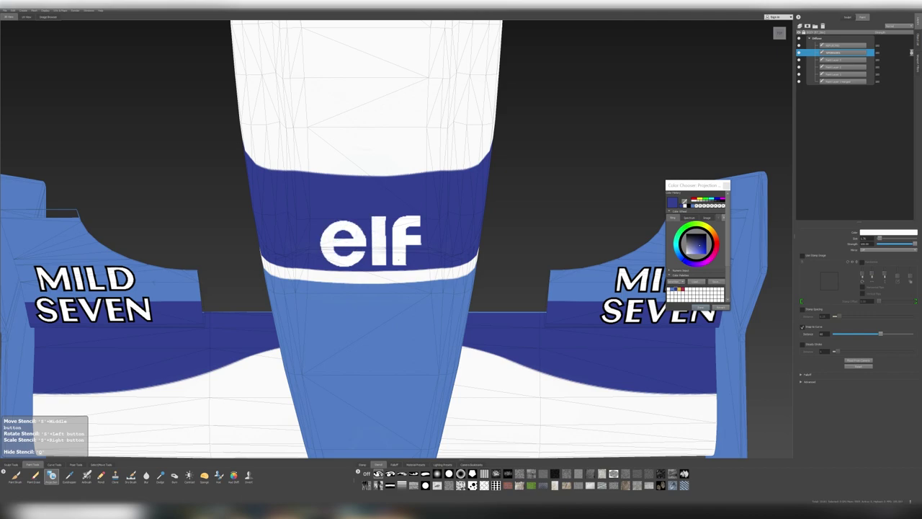
scroll(461, 237, down, 3)
scroll(461, 238, down, 3)
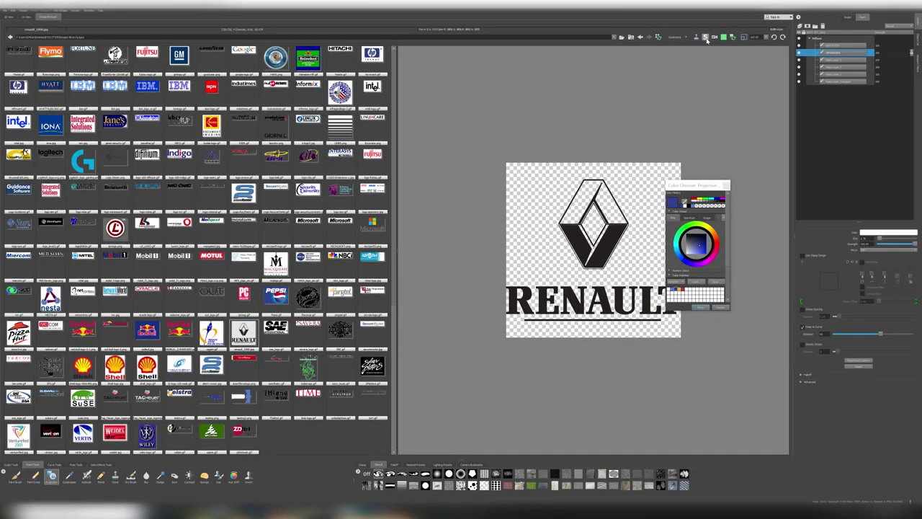
- Save a white Renault logo as a PNG copy in Photoshop and load it as the Mudbox stencil
key(alt+Tab)
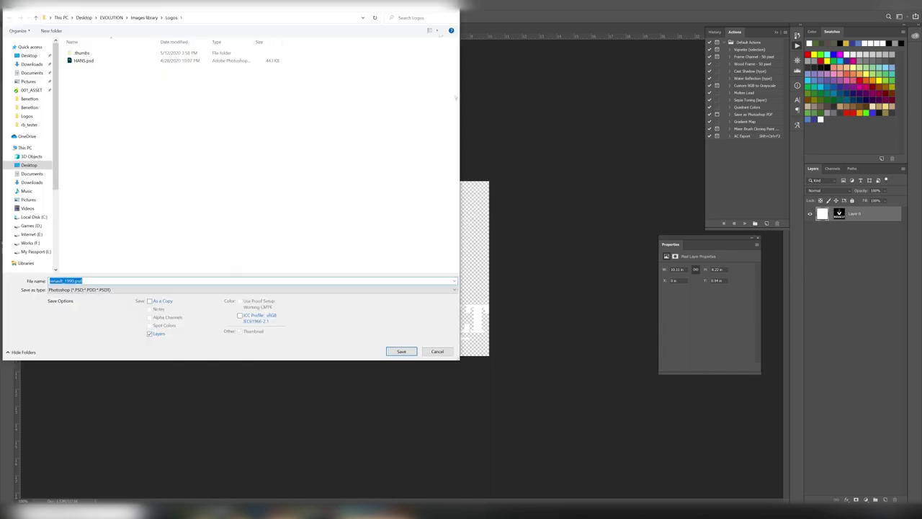
right_click(860, 213)
click(778, 423)
key(ctrl+shift+s)
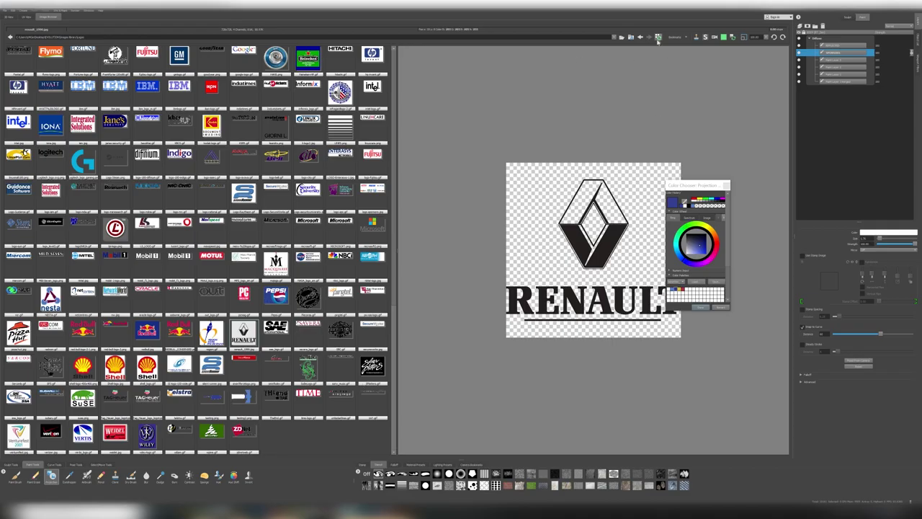
click(658, 37)
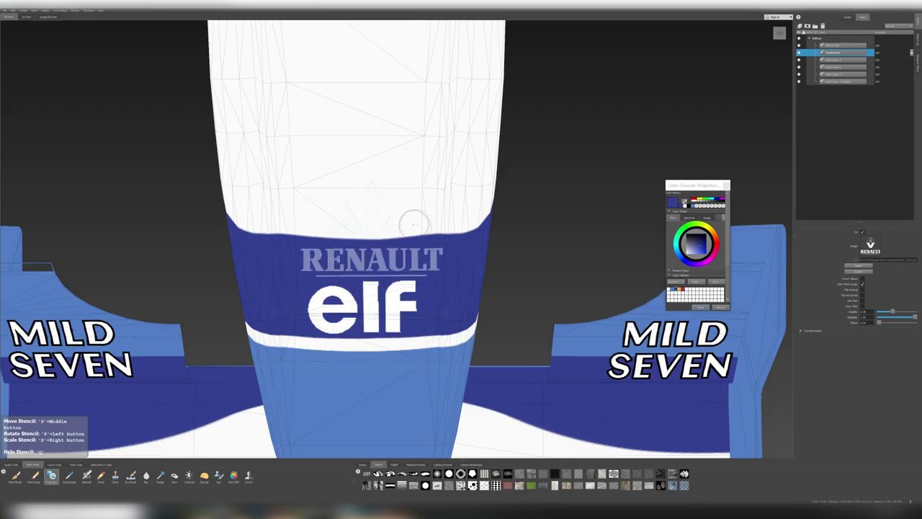
- Enlarge the RENAULT stencil and paint white RENAULT letters onto the nose band above elf
right_drag(414, 224, 439, 224)
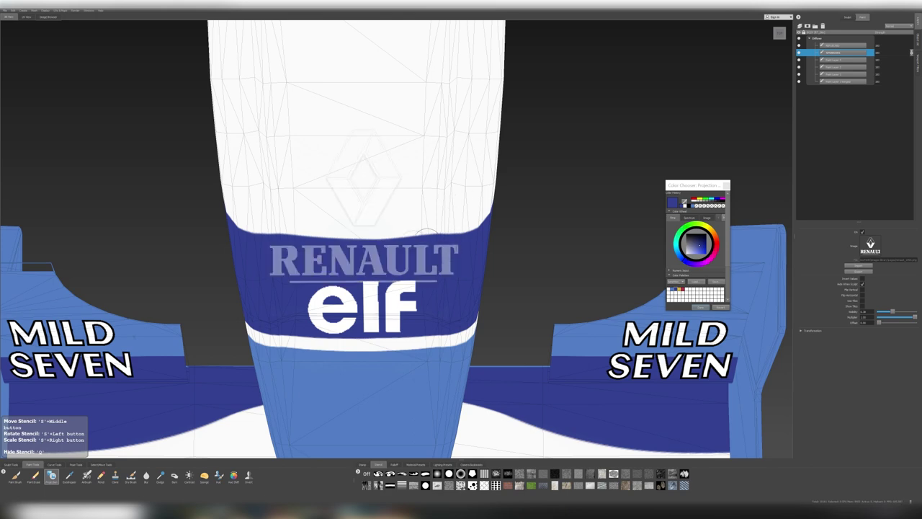
drag(304, 232, 303, 274)
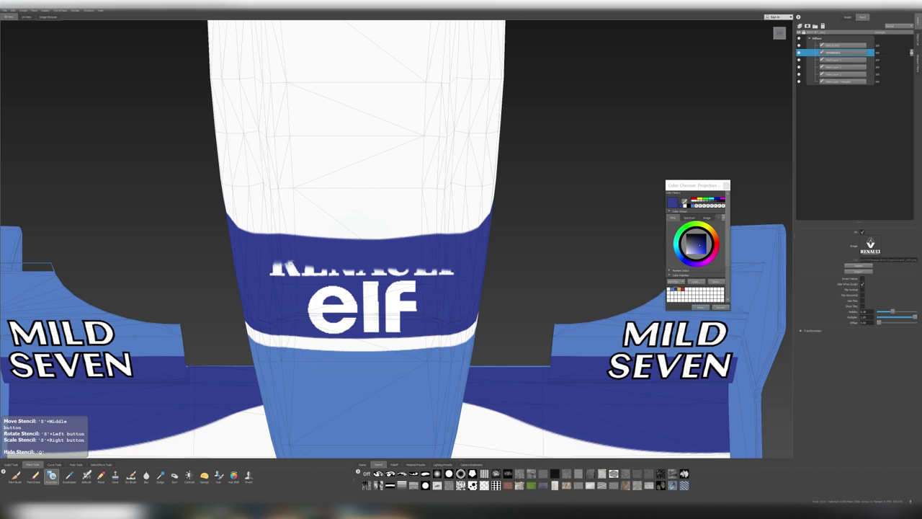
drag(303, 256, 376, 256)
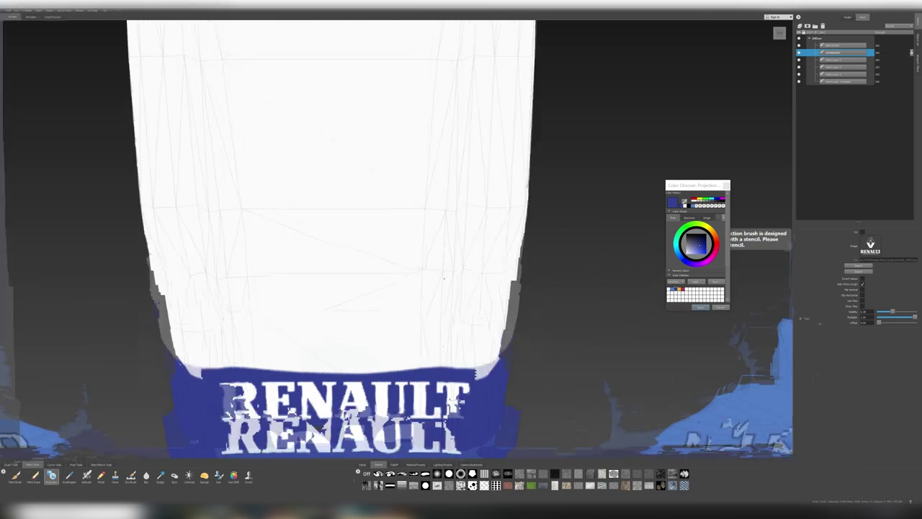
- Scale and rotate the swirl stencil across the nose, then switch to the Paint Brush
mouse_move(401, 214)
right_down()
mouse_move(491, 147)
mouse_move(407, 203)
right_up()
mouse_move(407, 203)
mouse_down()
mouse_move(386, 227)
mouse_move(366, 199)
mouse_up()
click(15, 475)
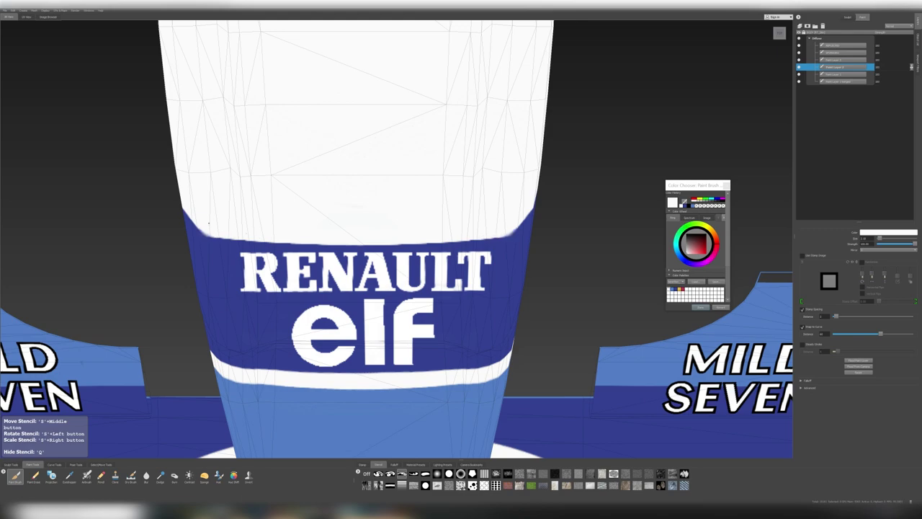
- Orbit and zoom the view around to the car's cockpit side and sidepod
scroll(245, 233, down, 3)
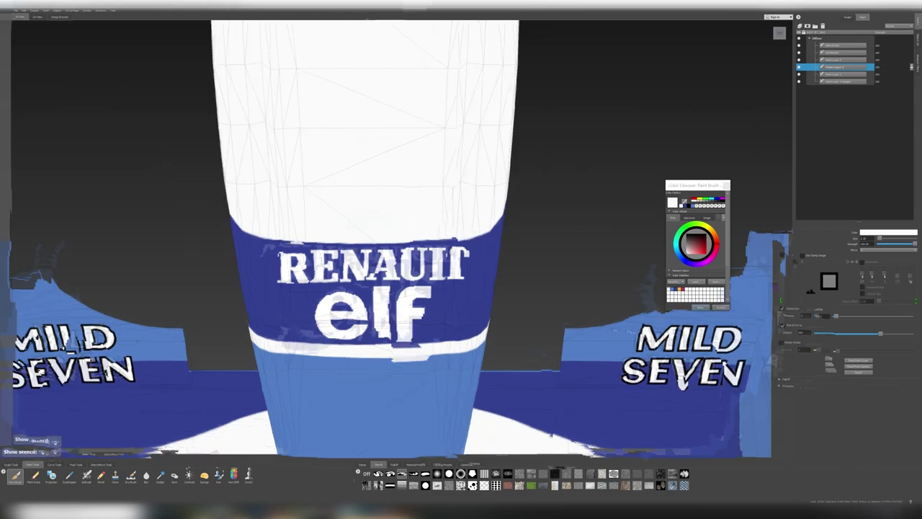
scroll(245, 233, down, 3)
drag(245, 233, 789, 124)
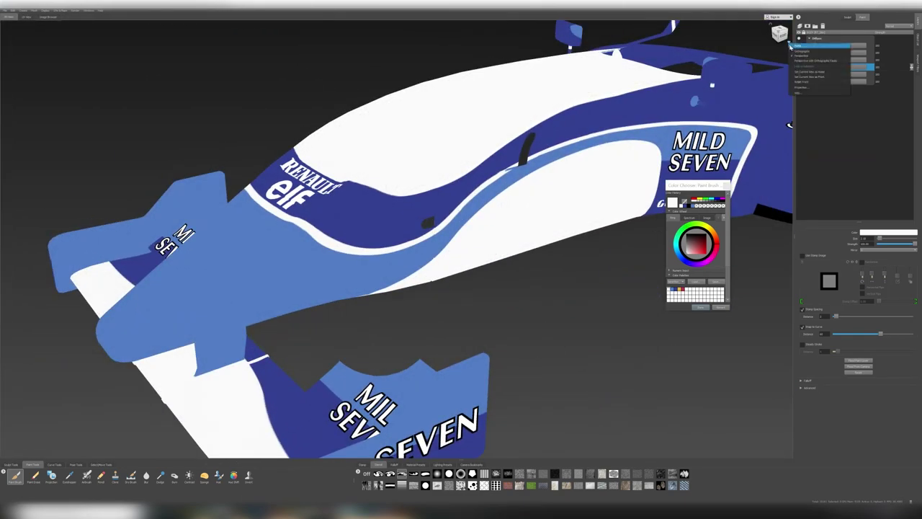
scroll(429, 221, down, 5)
scroll(341, 437, up, 2)
scroll(341, 438, up, 2)
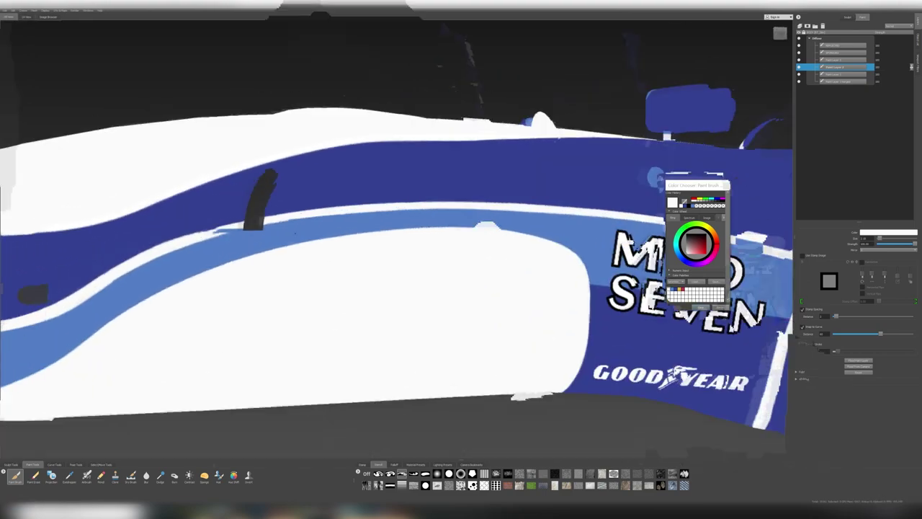
scroll(341, 437, up, 2)
scroll(341, 437, up, 2)
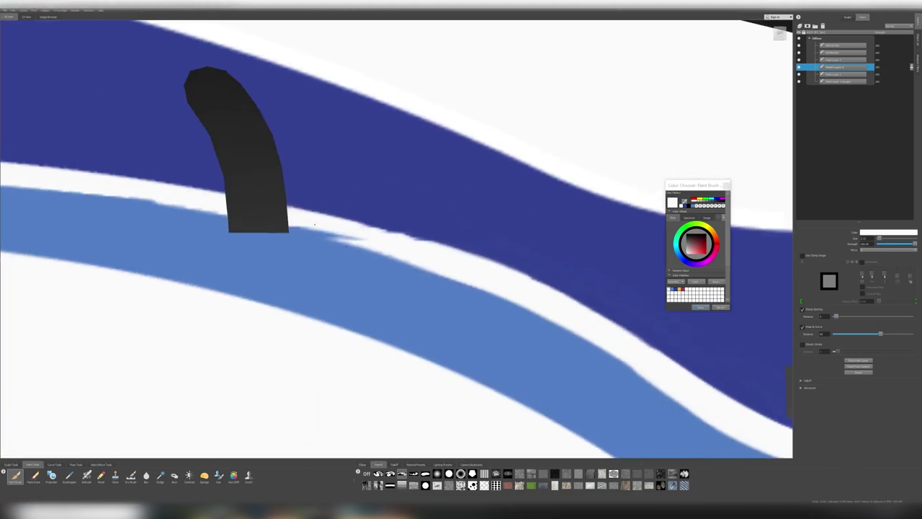
alt+drag(378, 222, 355, 227)
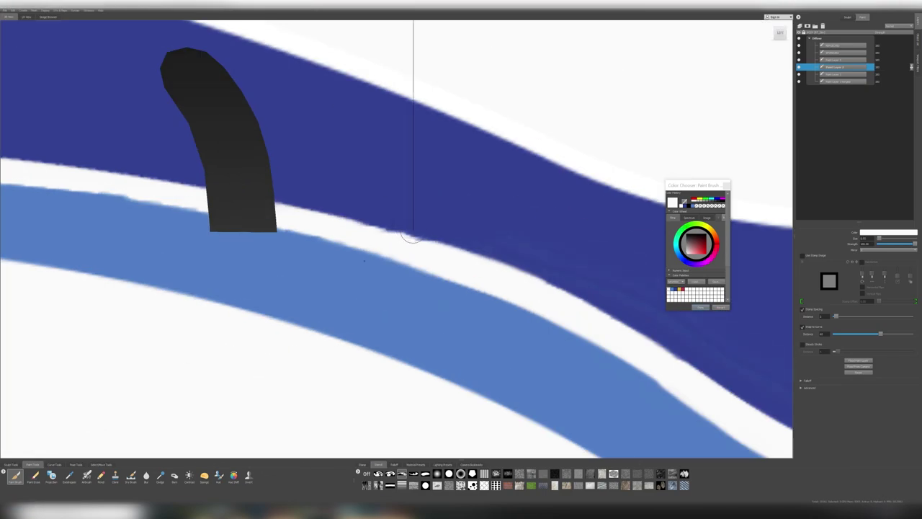
scroll(430, 242, down, 5)
scroll(345, 263, up, 5)
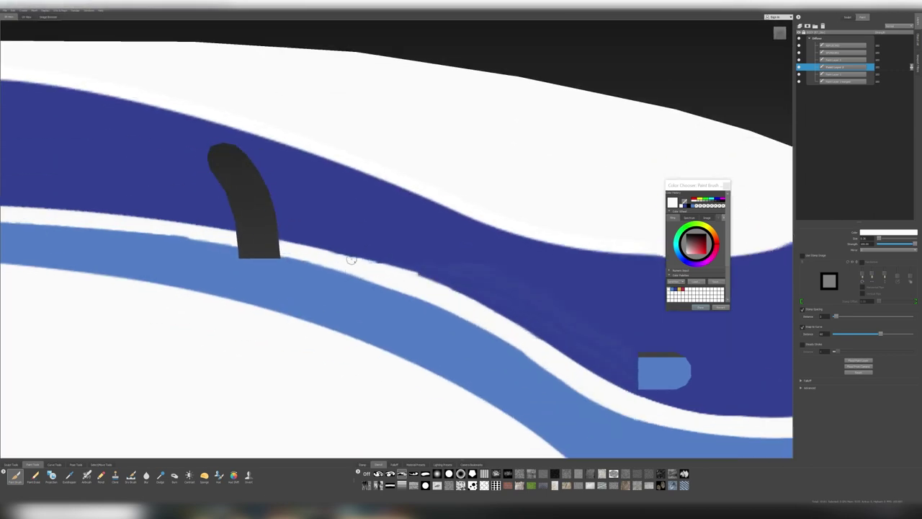
alt+drag(352, 259, 504, 273)
scroll(504, 273, down, 5)
scroll(660, 271, up, 5)
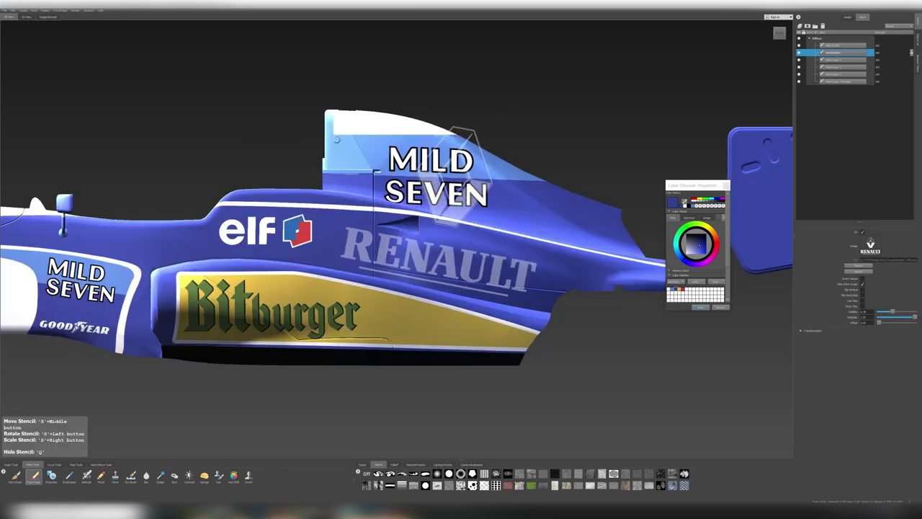
- Position the RENAULT stencil on the sidepod and project white RENAULT lettering onto it
mouse_move(461, 171)
middle_down()
mouse_move(469, 180)
mouse_move(443, 183)
mouse_move(452, 186)
mouse_move(396, 173)
mouse_move(368, 144)
mouse_move(436, 183)
middle_up()
click(51, 476)
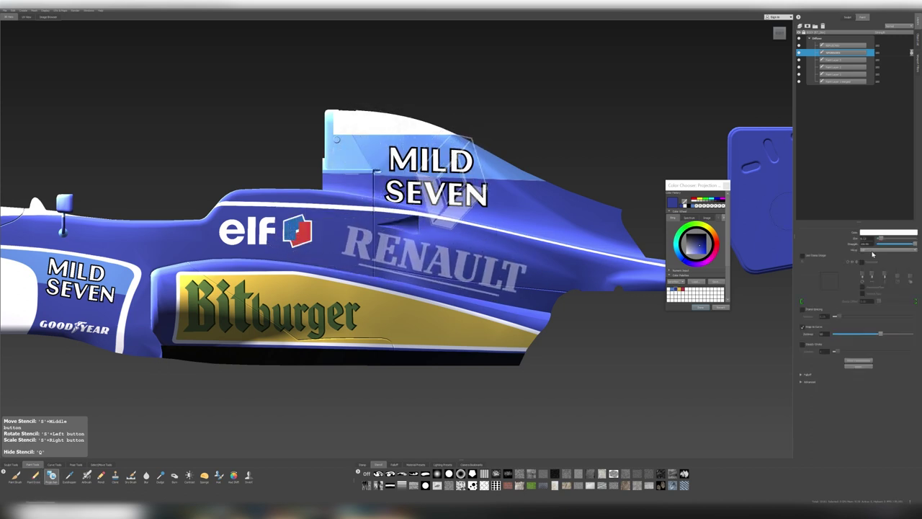
drag(353, 242, 504, 266)
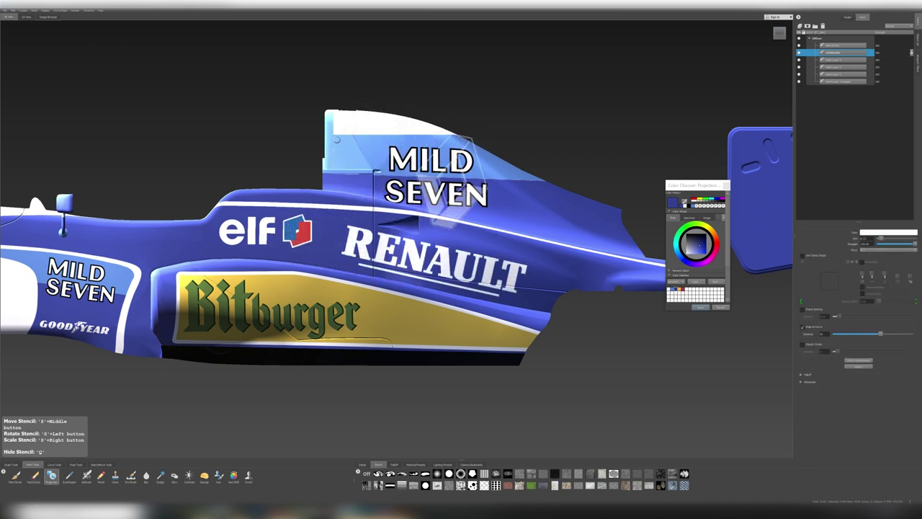
- Fix the mirrored lettering with the Paint Eraser across the paint layers, then hide the stencil
click(34, 476)
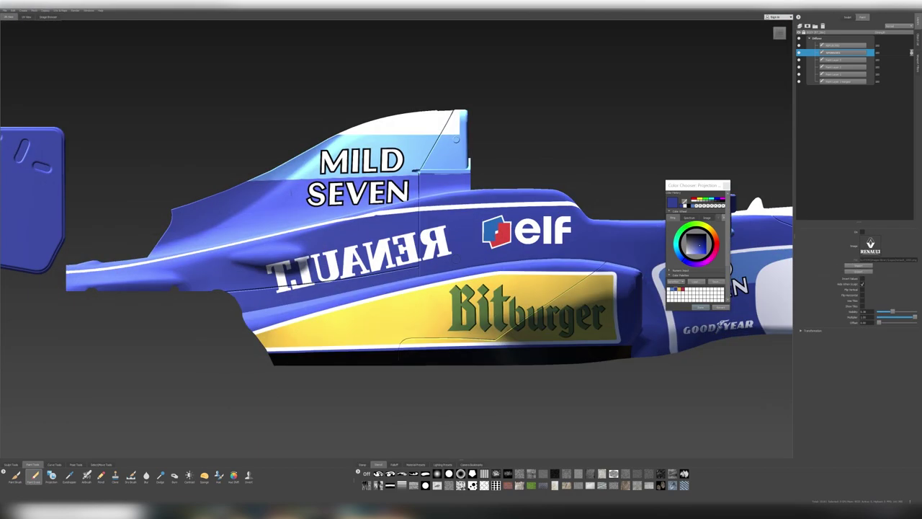
key(q)
middle_drag(432, 216, 346, 238)
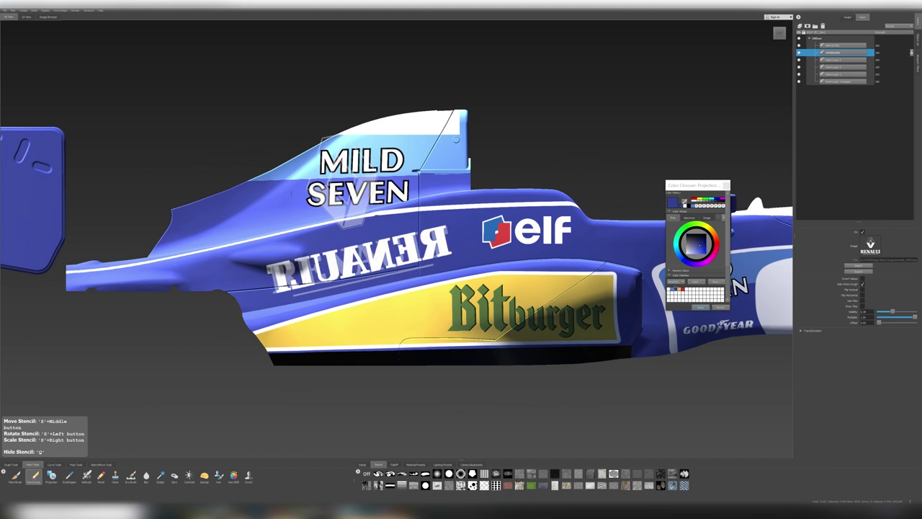
click(838, 45)
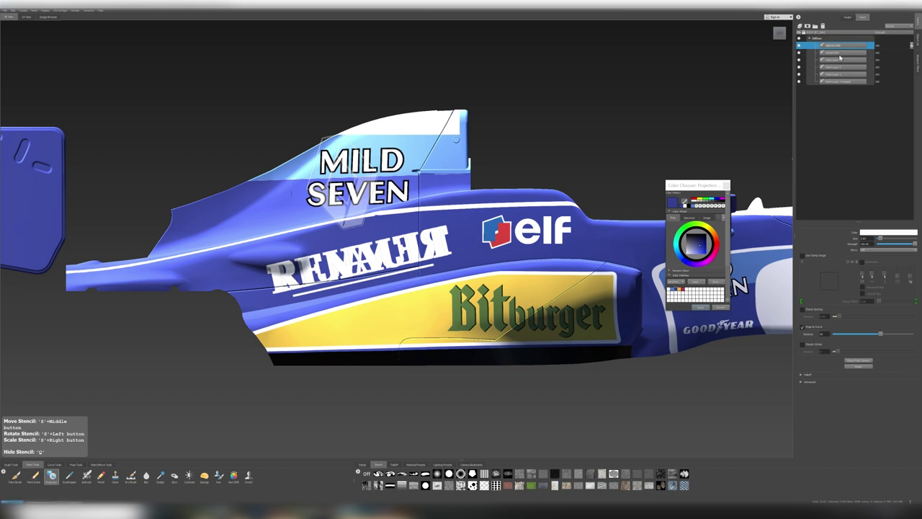
click(839, 54)
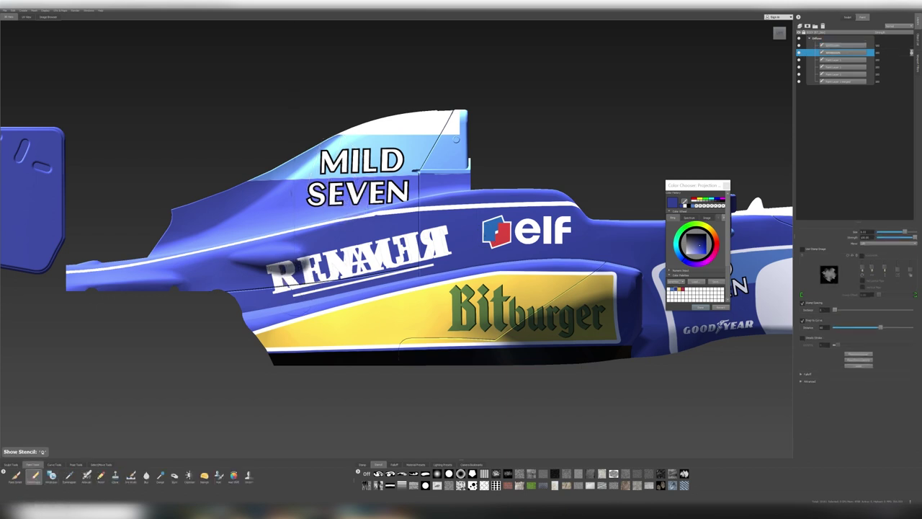
key(q)
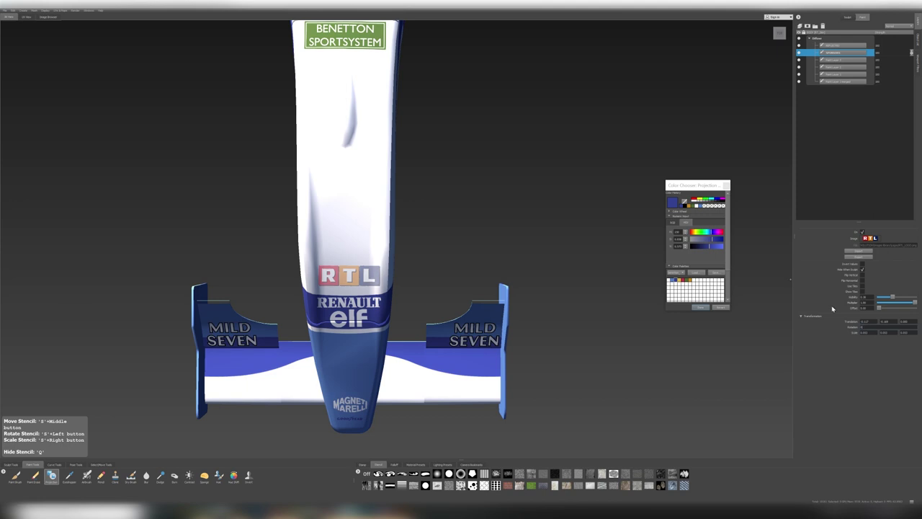
- Set the paint colour to white
scroll(411, 245, up, 2)
scroll(410, 245, up, 2)
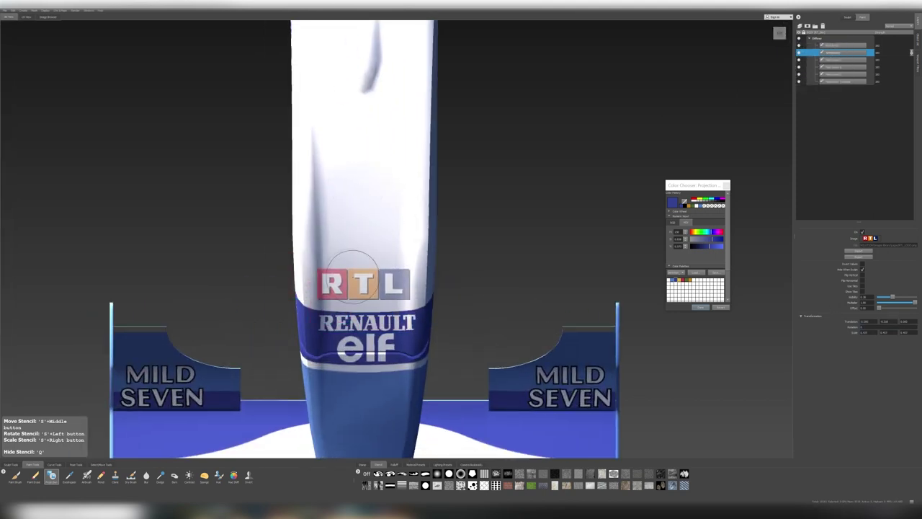
click(697, 207)
click(697, 207)
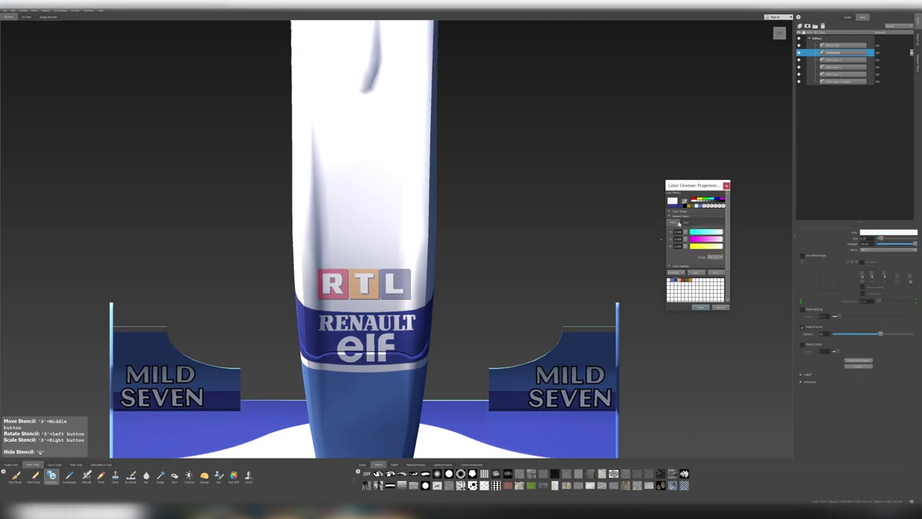
click(672, 211)
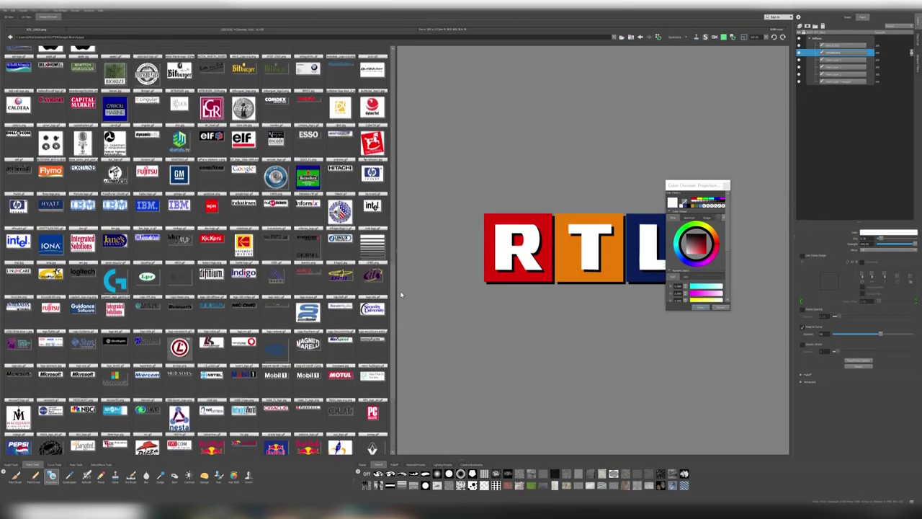
- Project the Lpr logo onto the nose above RTL, then load the MILD SEVEN stencil
scroll(257, 223, up, 3)
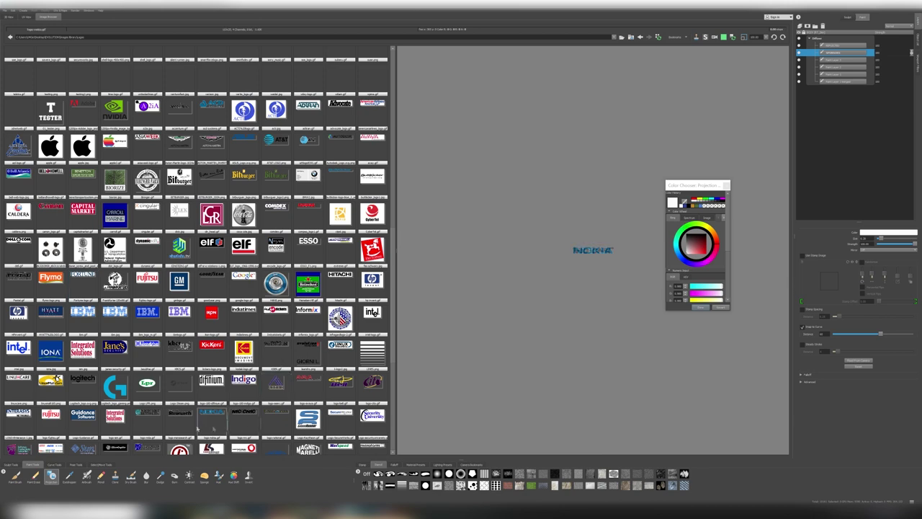
double_click(147, 382)
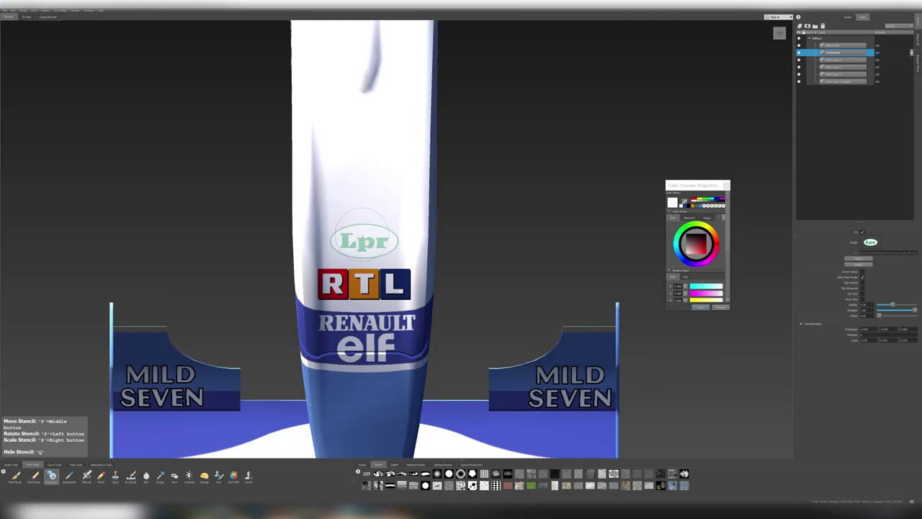
key(w)
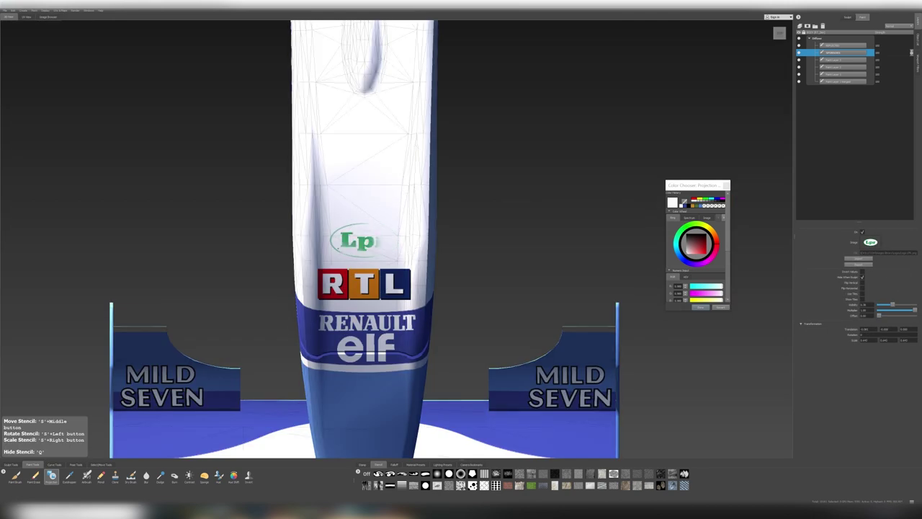
middle_drag(397, 252, 468, 217)
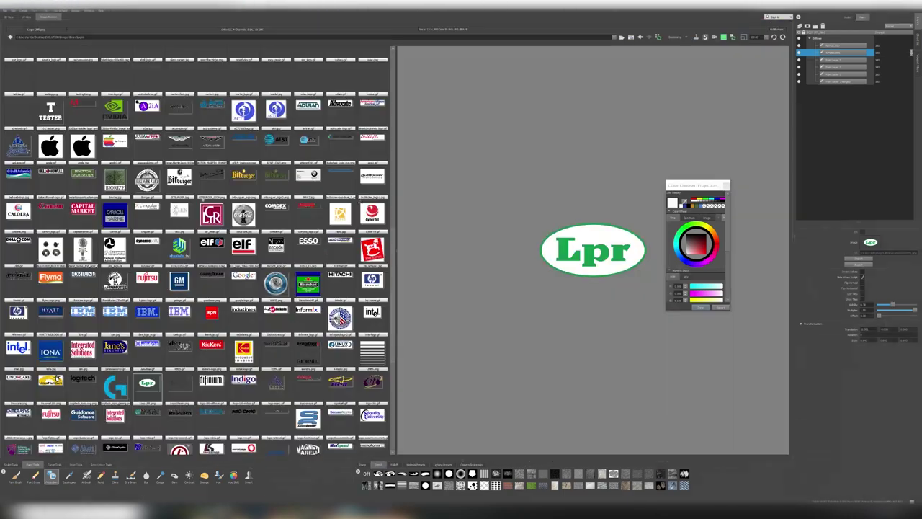
scroll(198, 252, down, 3)
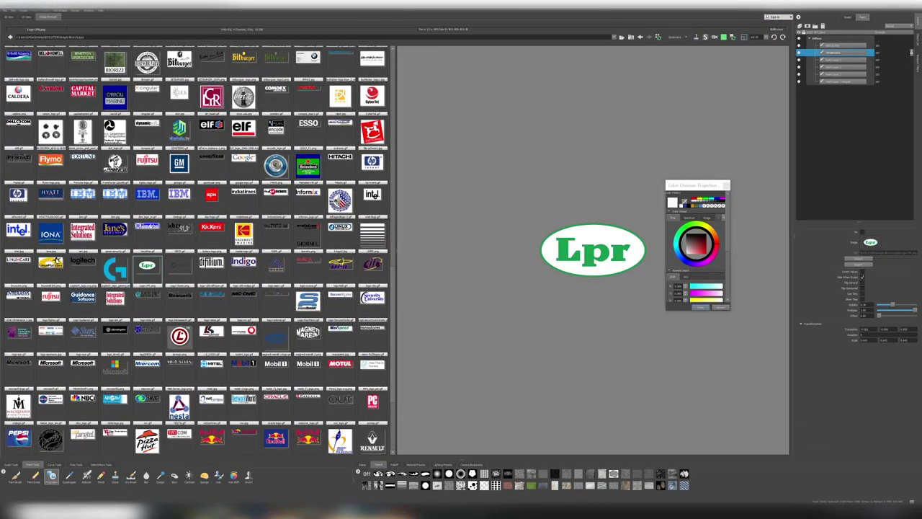
click(178, 264)
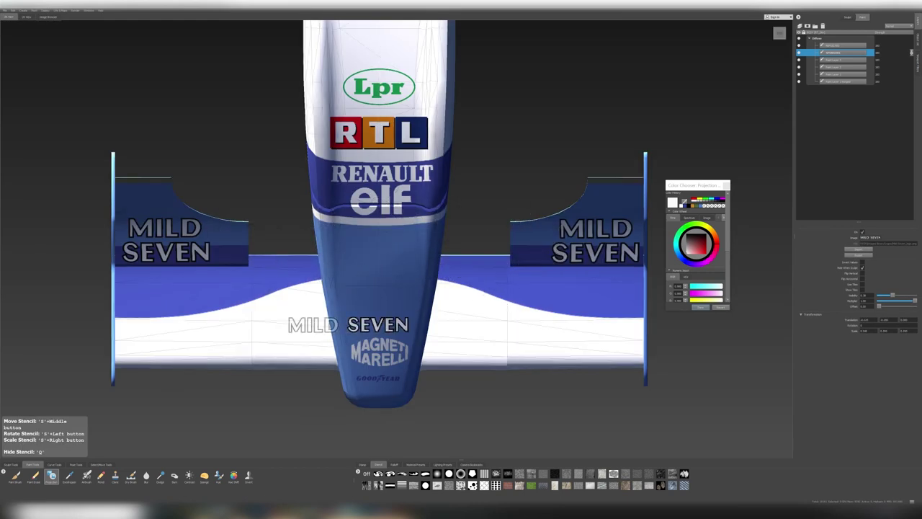
- Move the MILD SEVEN stencil onto the nose tip
middle_drag(349, 324, 414, 306)
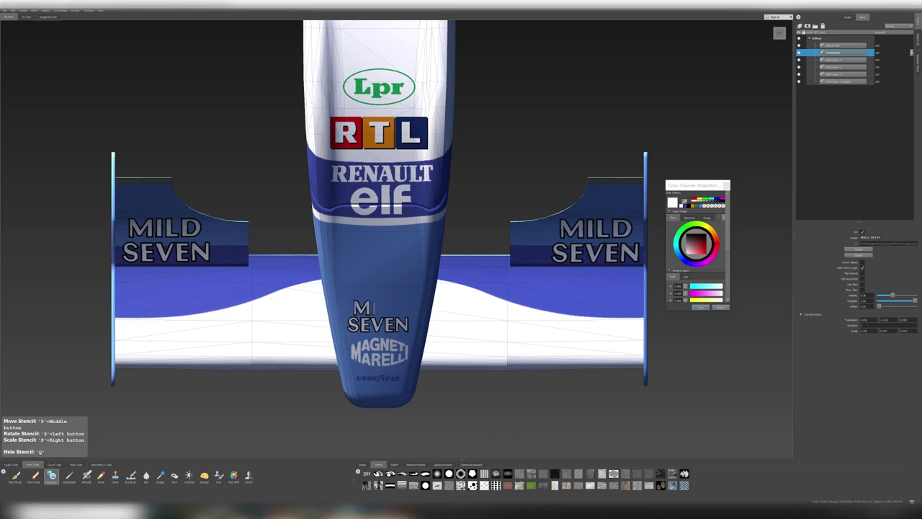